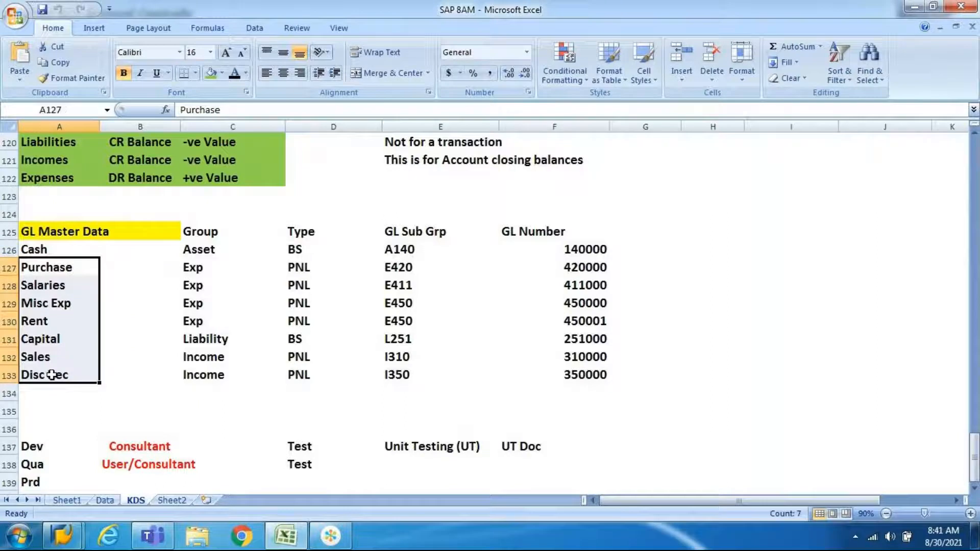
- Check the Cash account in the SAP account tree against the GL Master Data list, and return to Excel
left_click(57, 249)
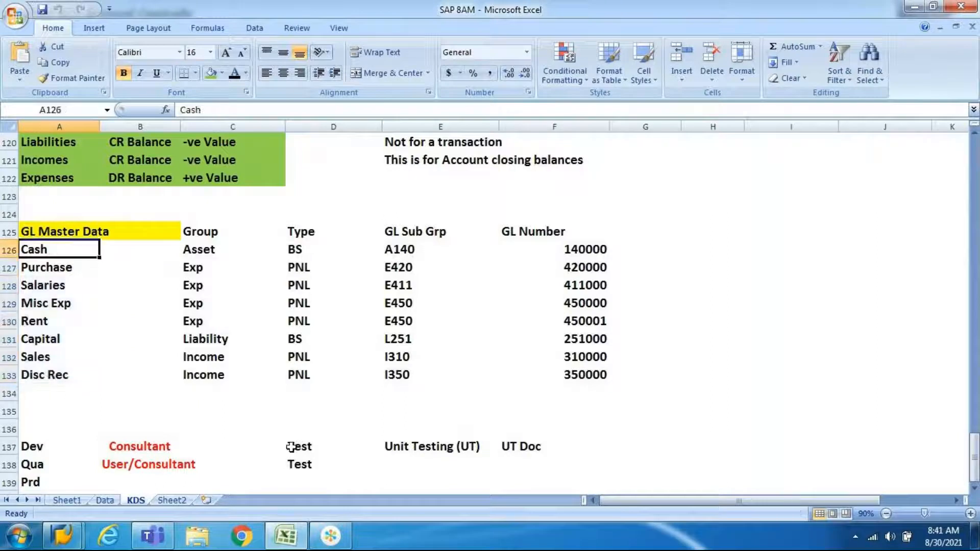
left_click(70, 539)
left_click(262, 432)
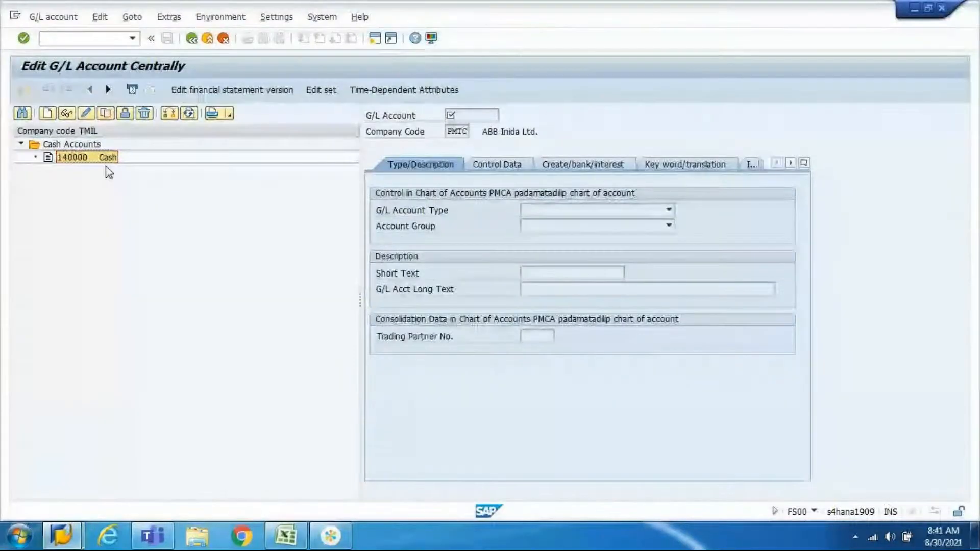
left_click(294, 544)
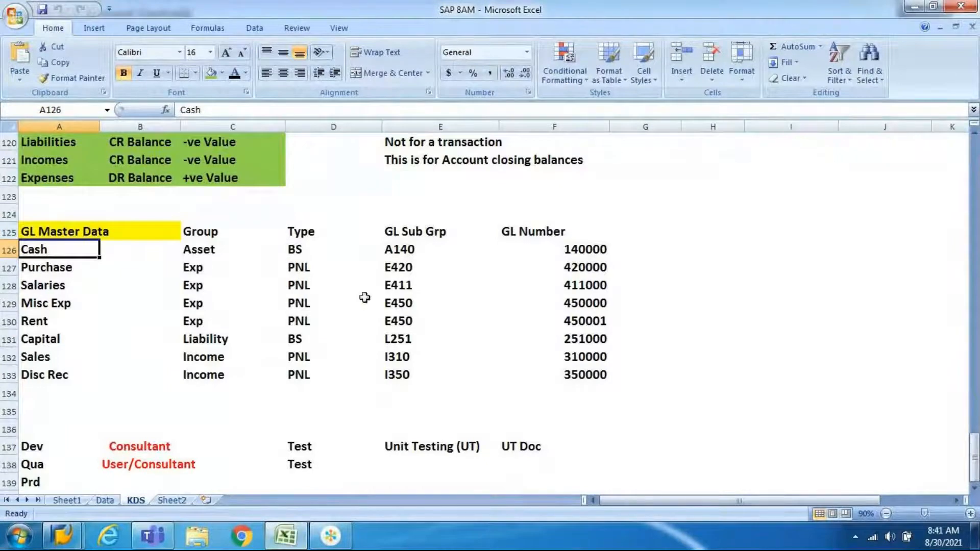
left_click(705, 270)
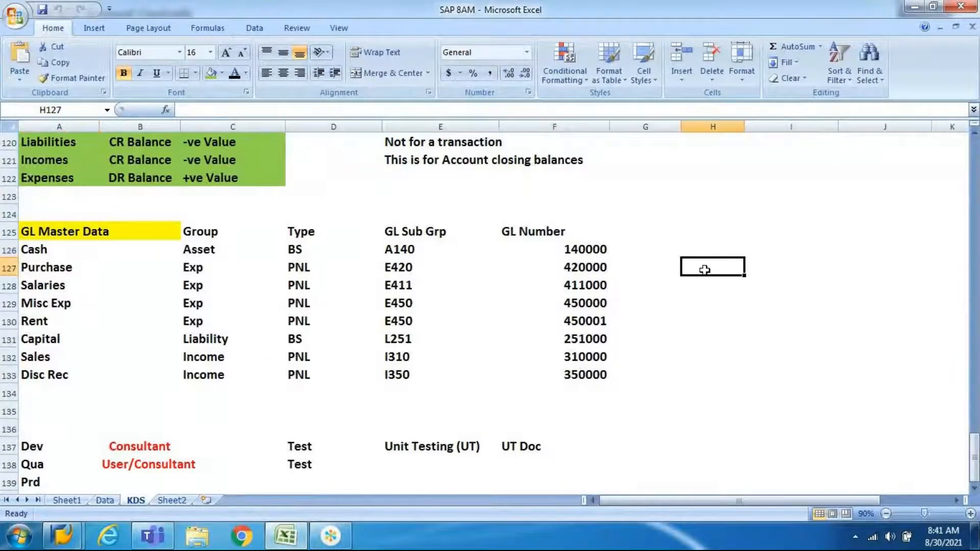
key("Left")
key("Left")
key("Left")
key("Left")
key("Left")
key("Left")
key("Left")
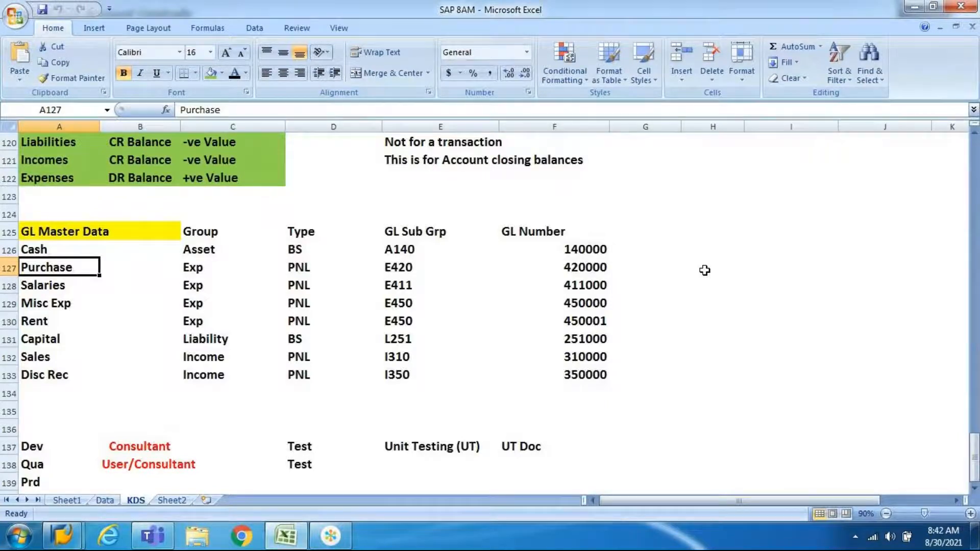
left_click(707, 270)
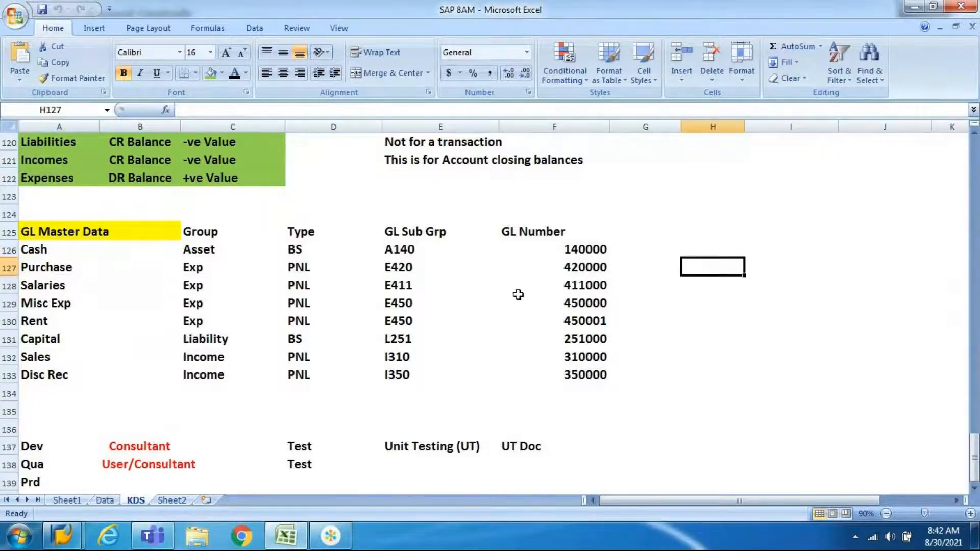
left_click(53, 249)
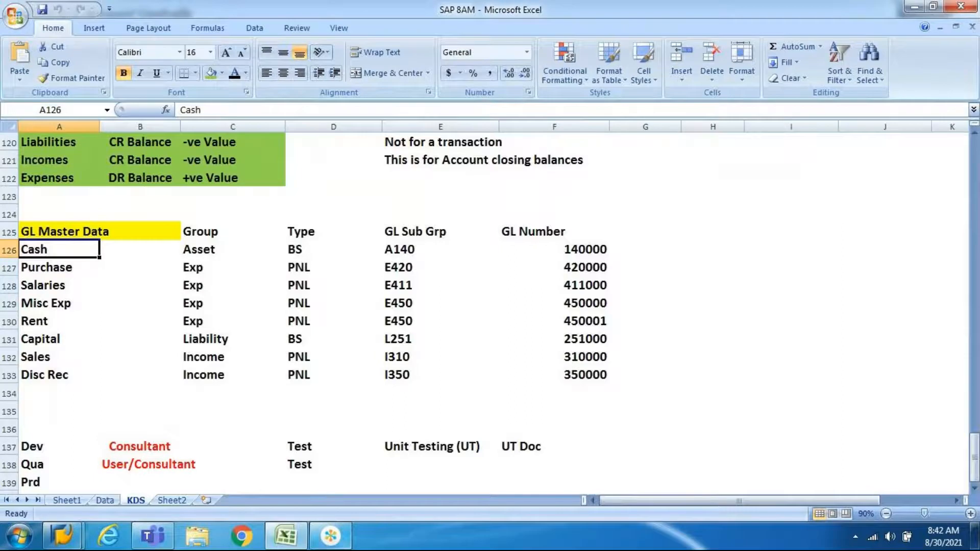
left_click(335, 542)
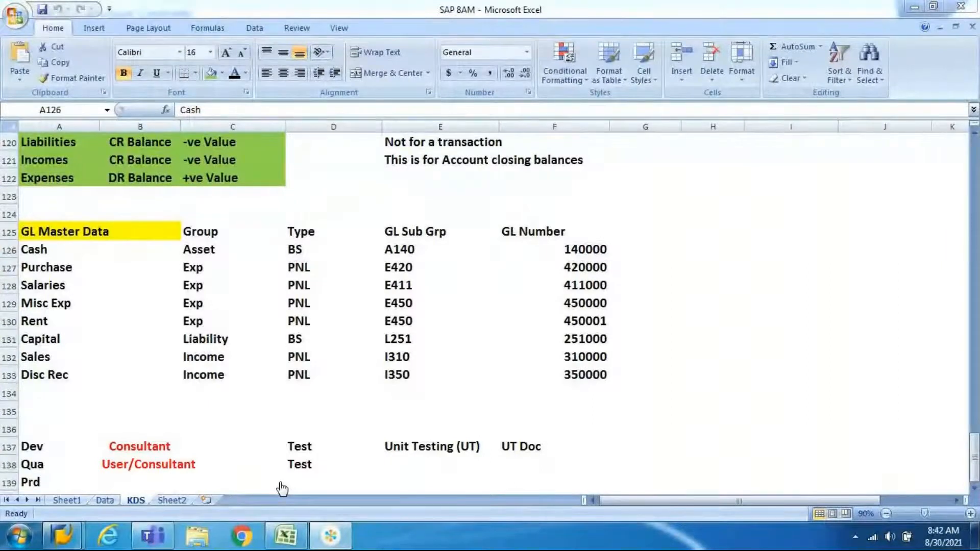
left_click(286, 536)
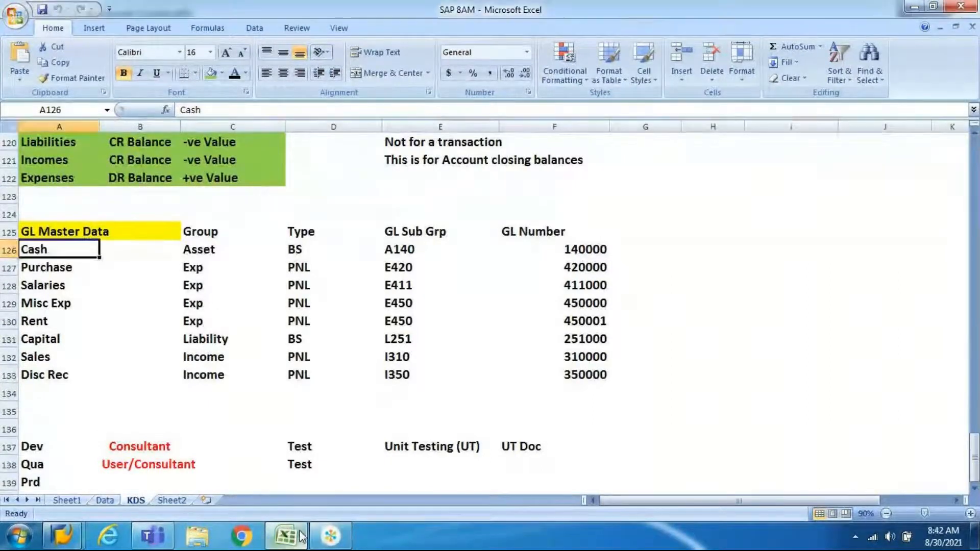
- Copy the Purchase account's GL number from cell F127 of the GL Master Data list and switch to SAP
left_click(70, 268)
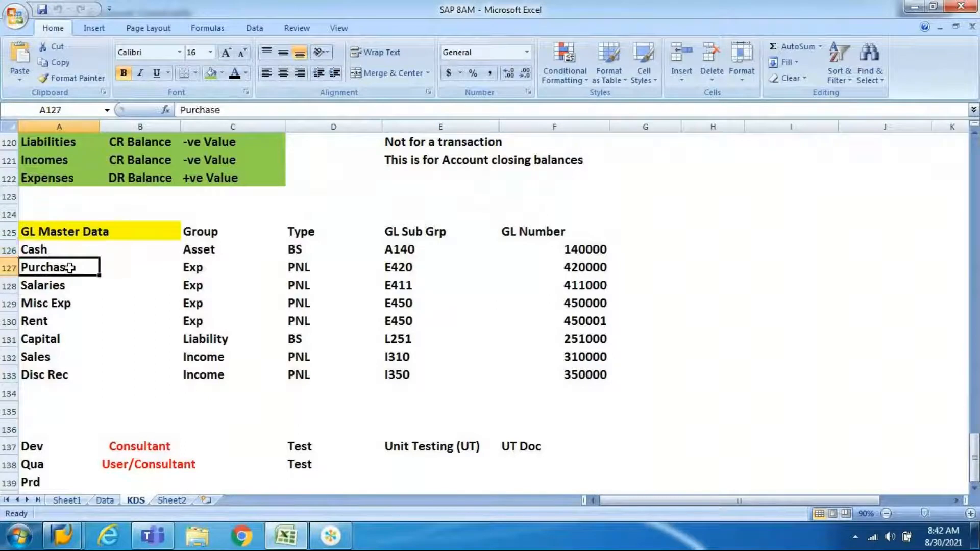
left_click(590, 271)
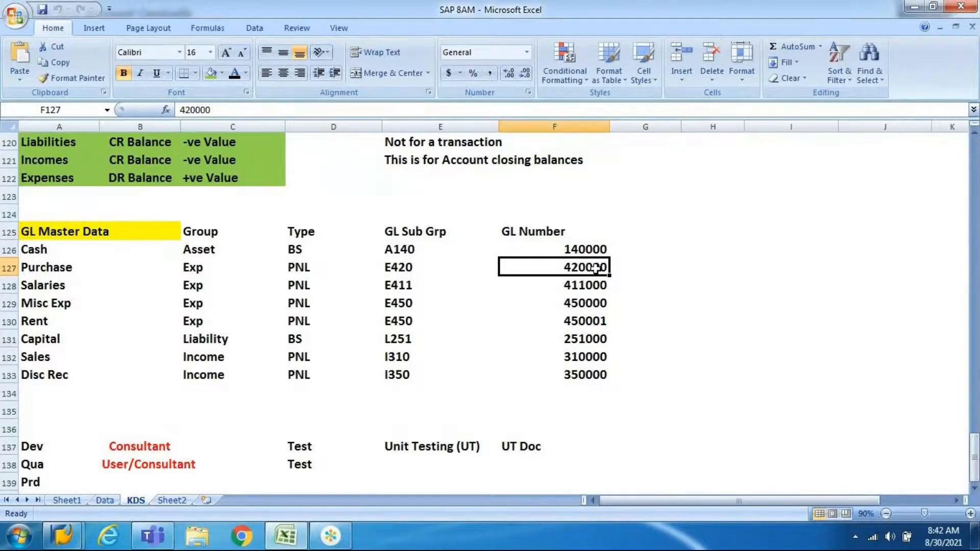
left_click_drag(587, 268, 571, 376)
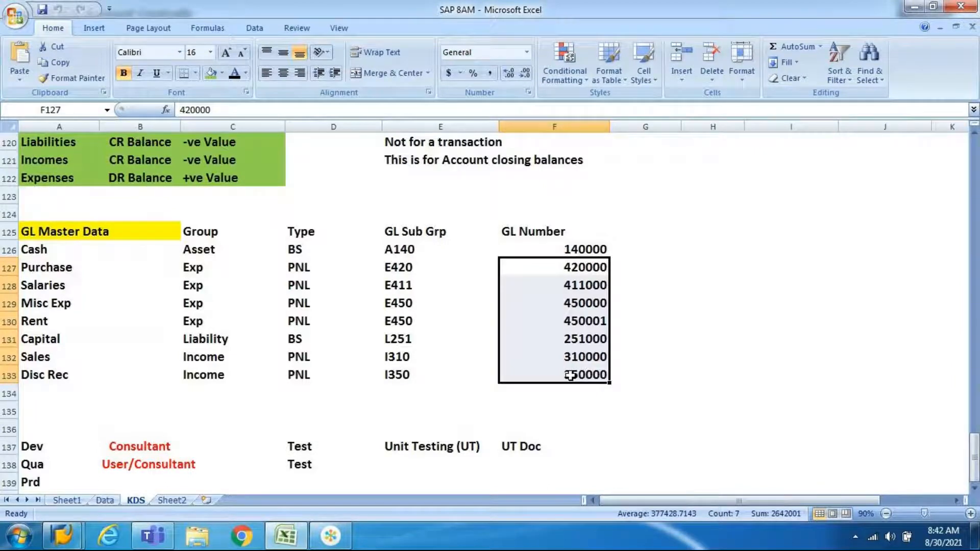
left_click(584, 268)
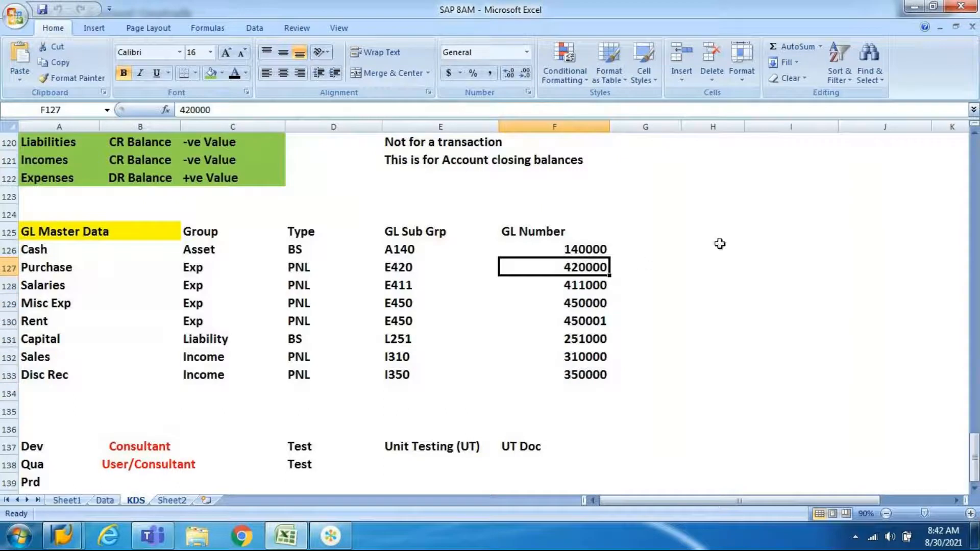
key("ctrl+c")
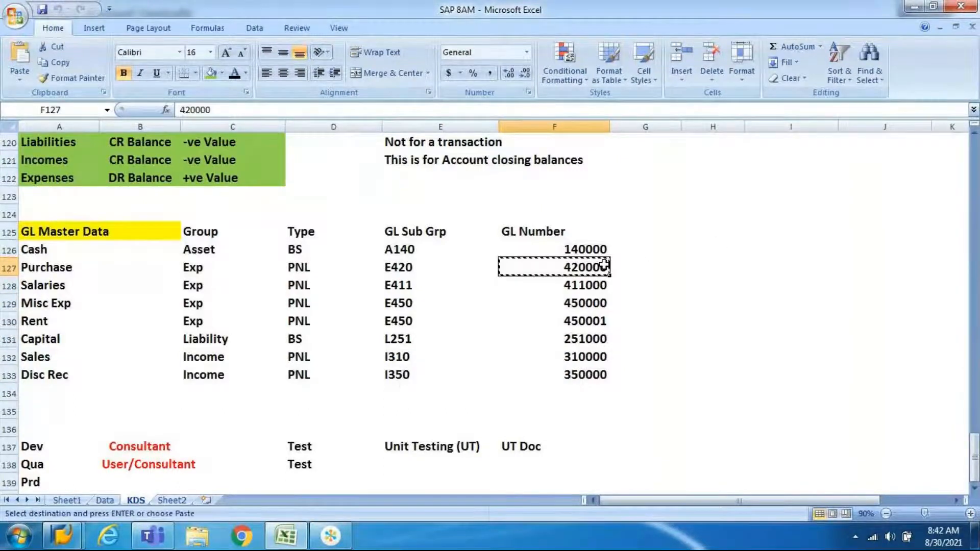
key("alt+Tab")
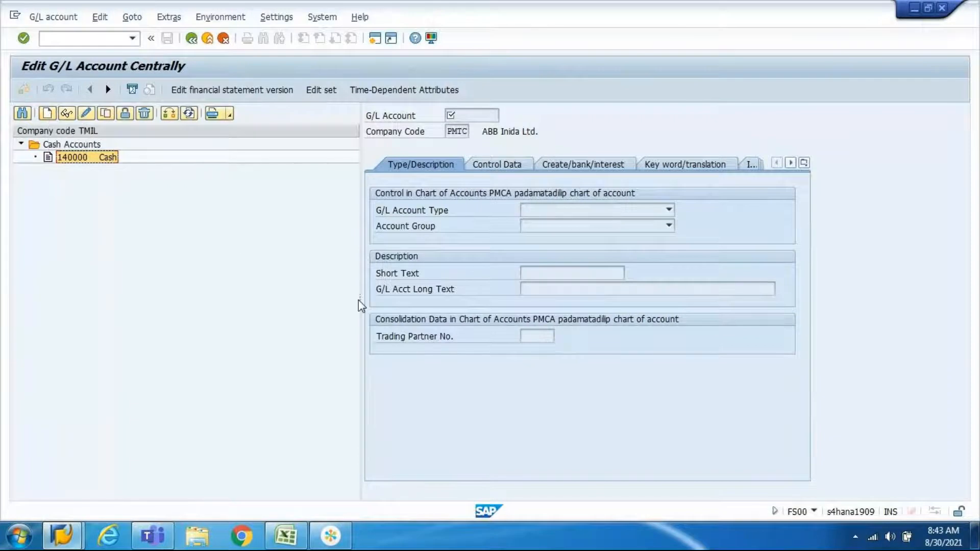
- Narrow the account tree area and set the hierarchy display to "Do not display navigation tree"
left_click_drag(361, 299, 301, 299)
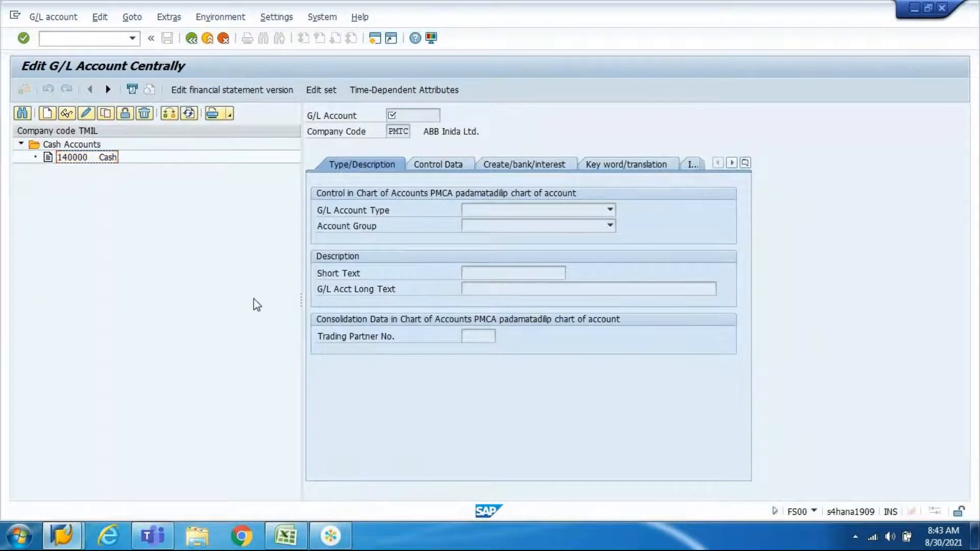
left_click(278, 18)
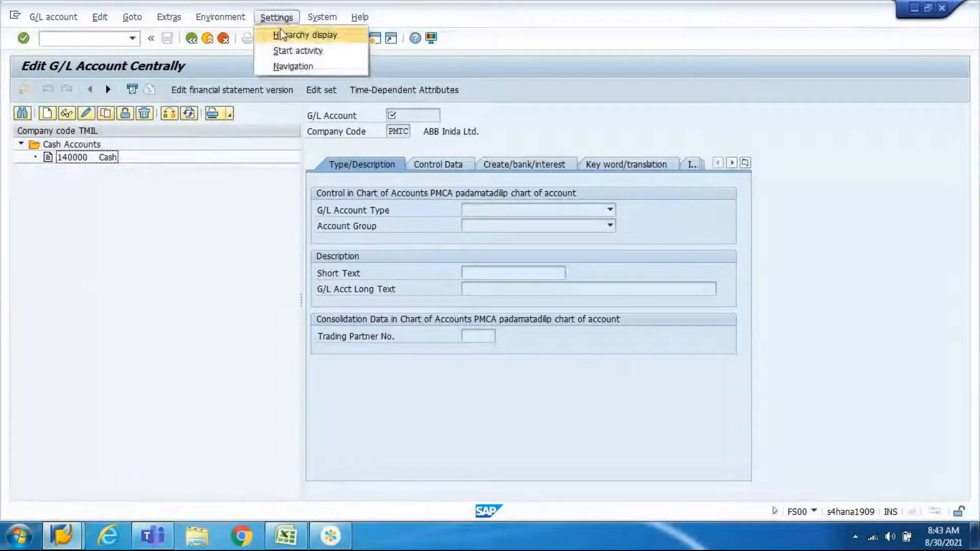
left_click(282, 34)
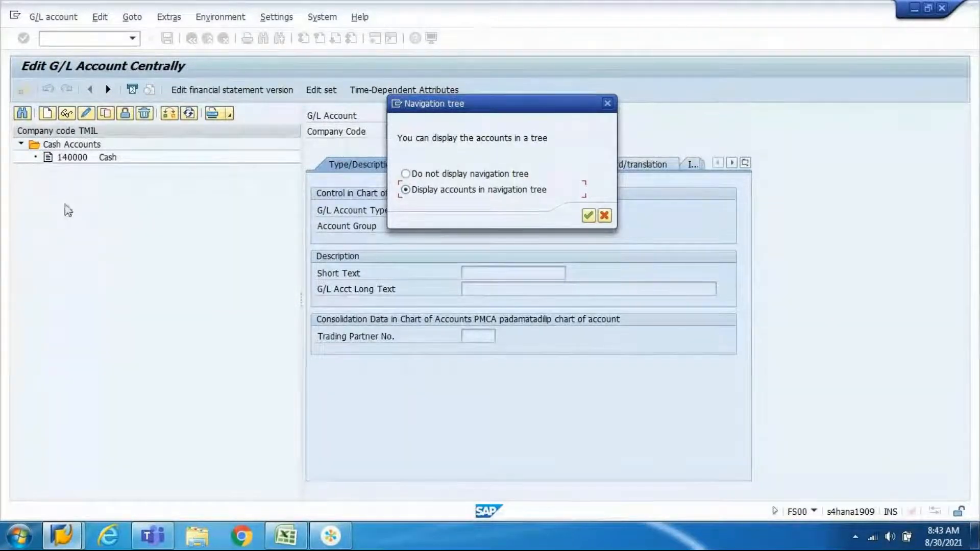
left_click(406, 175)
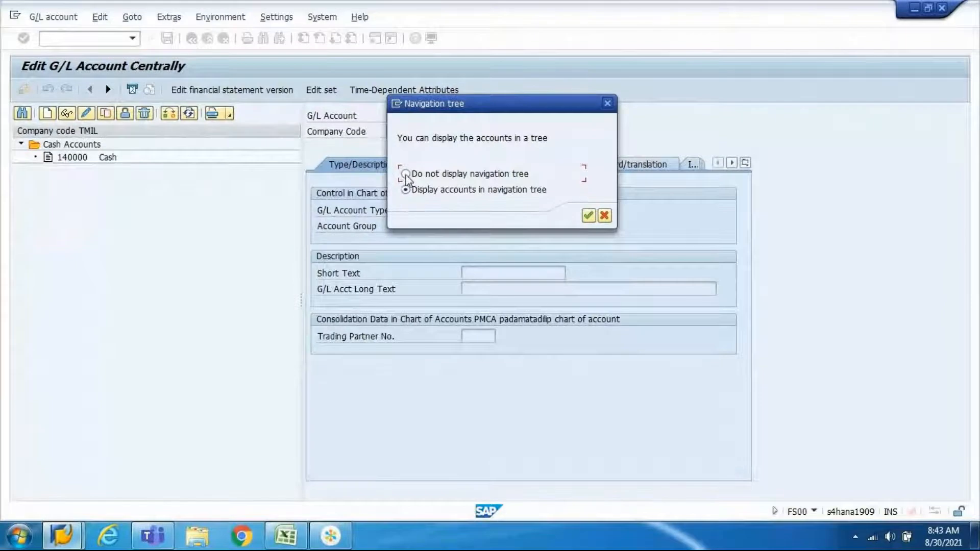
left_click(588, 216)
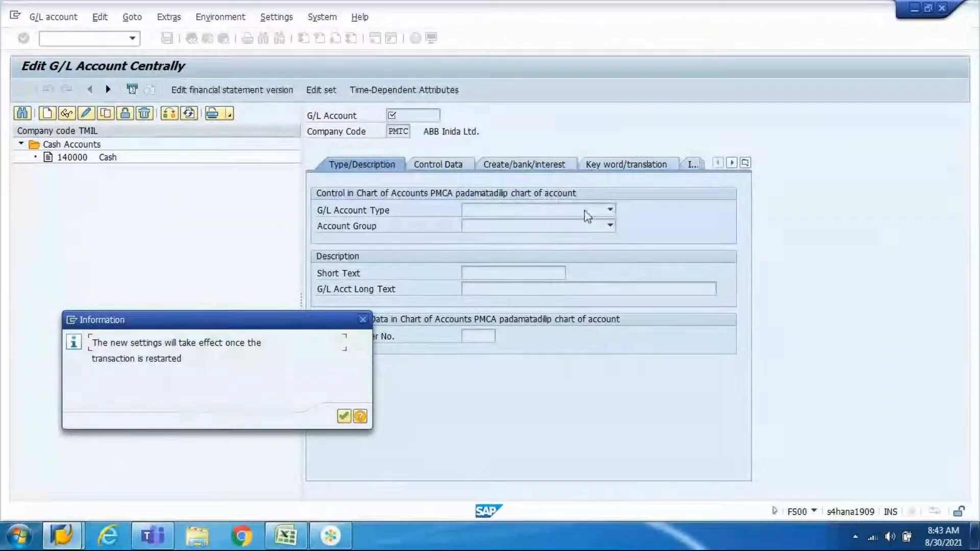
left_click(344, 418)
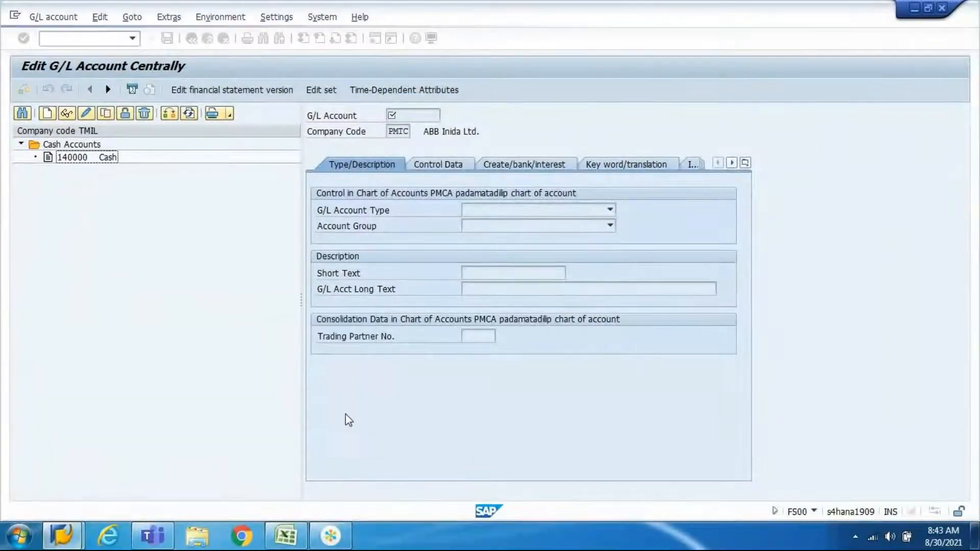
- Restart the G/L account transaction with /nfs00 to apply the hidden navigation tree setting
left_click(110, 41)
type("/")
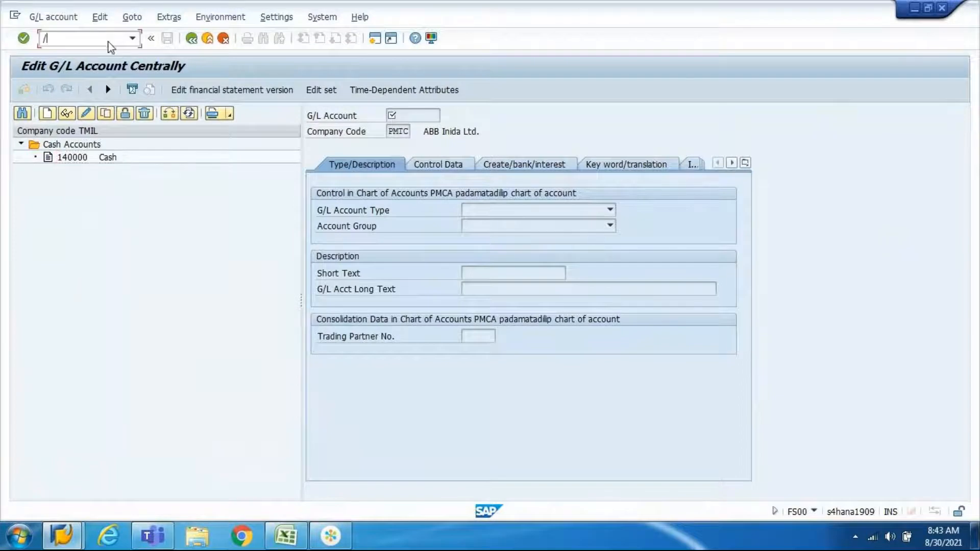
type("nfs00")
key("Return")
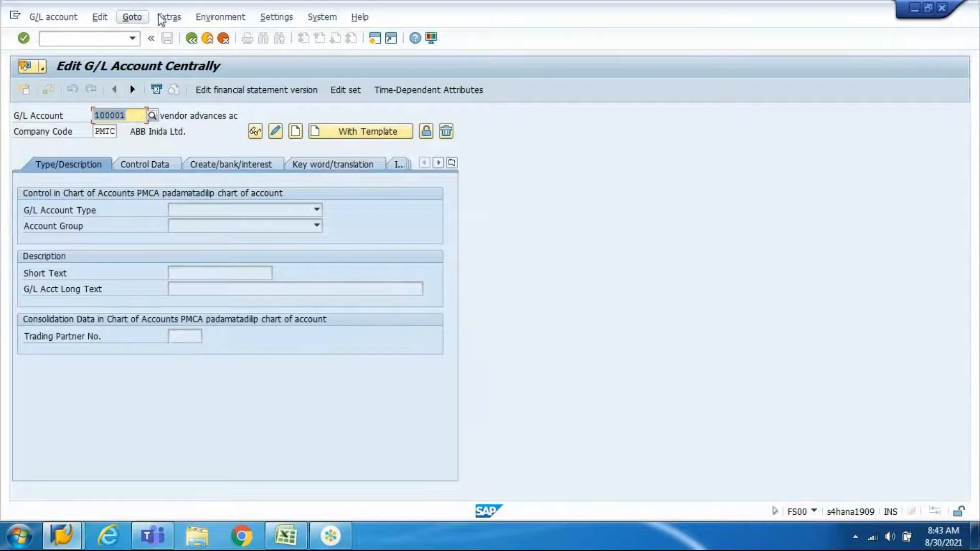
- Set the hierarchy display to "Display accounts in navigation tree" and acknowledge the information message
left_click(277, 17)
left_click(284, 34)
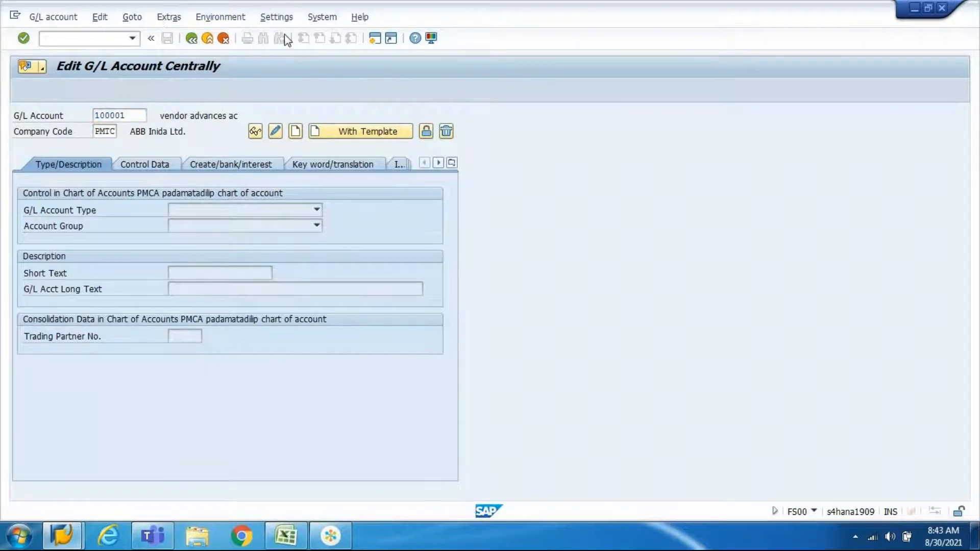
left_click(391, 202)
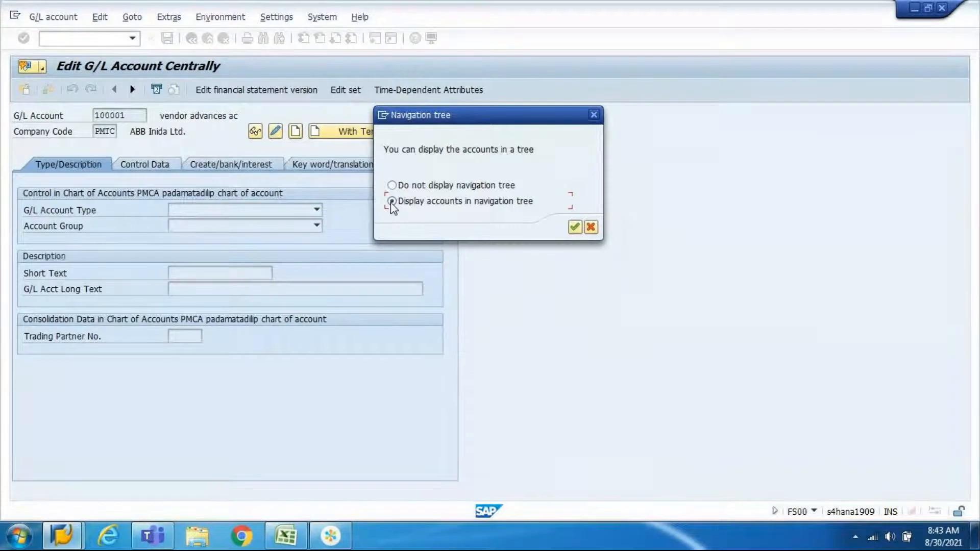
left_click(575, 226)
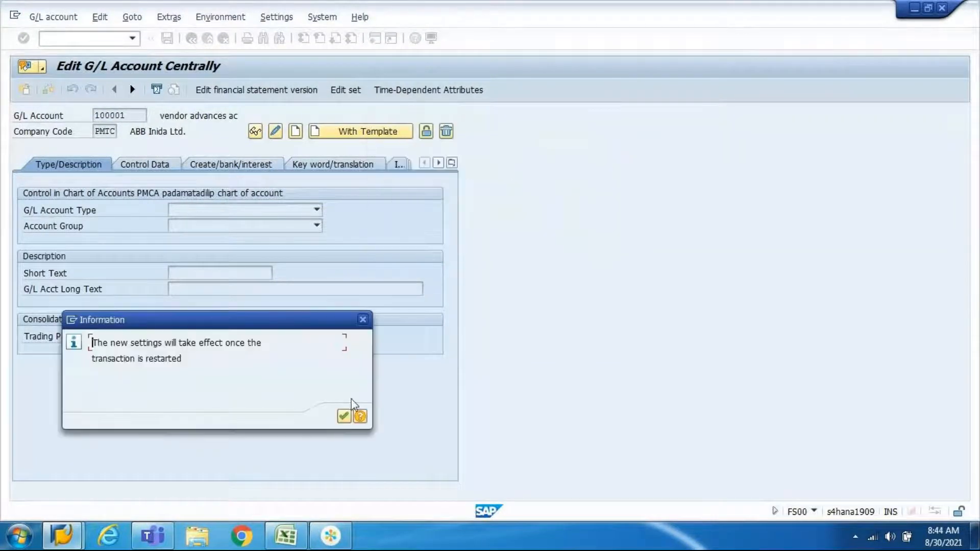
left_click(344, 417)
- Leave the G/L account transaction and reopen it with /nfs00 from the command history
left_click(203, 39)
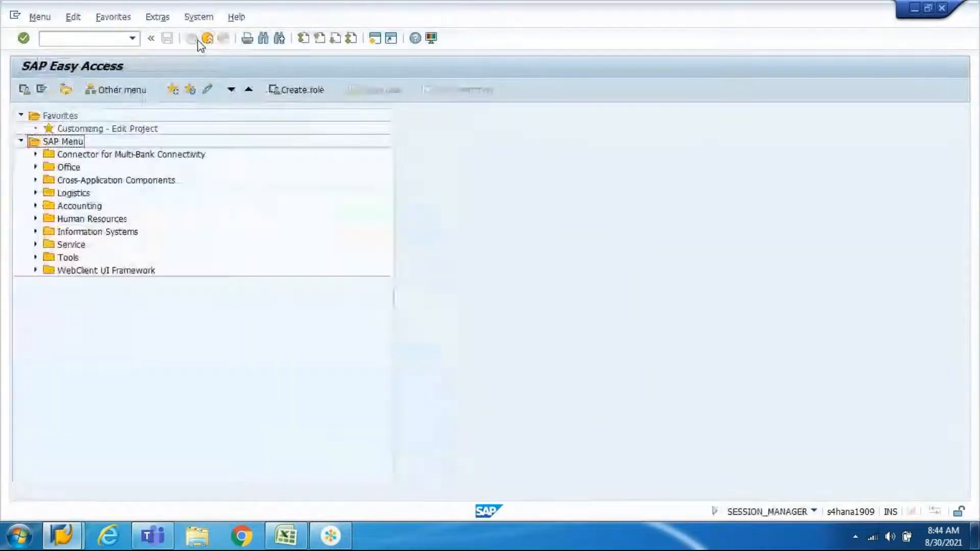
left_click(132, 38)
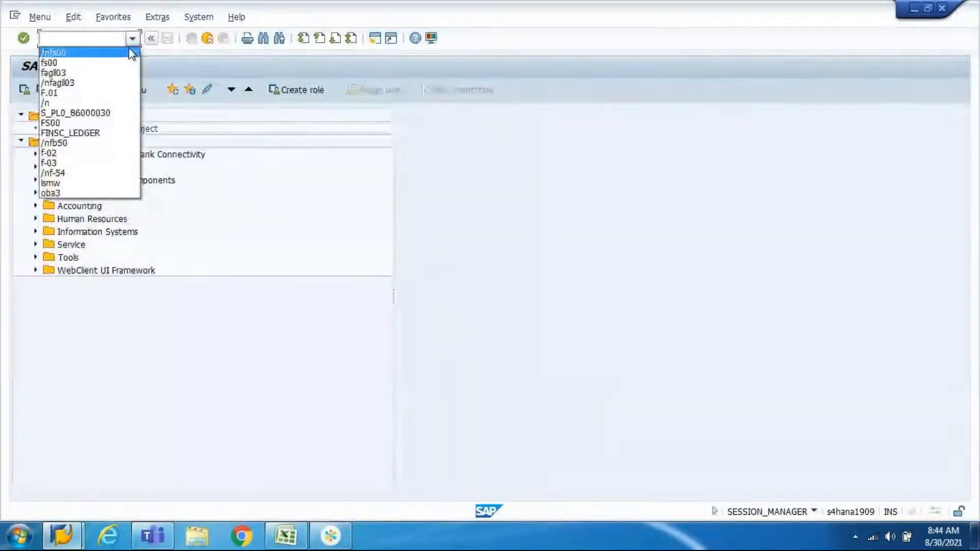
left_click(131, 53)
left_click(24, 38)
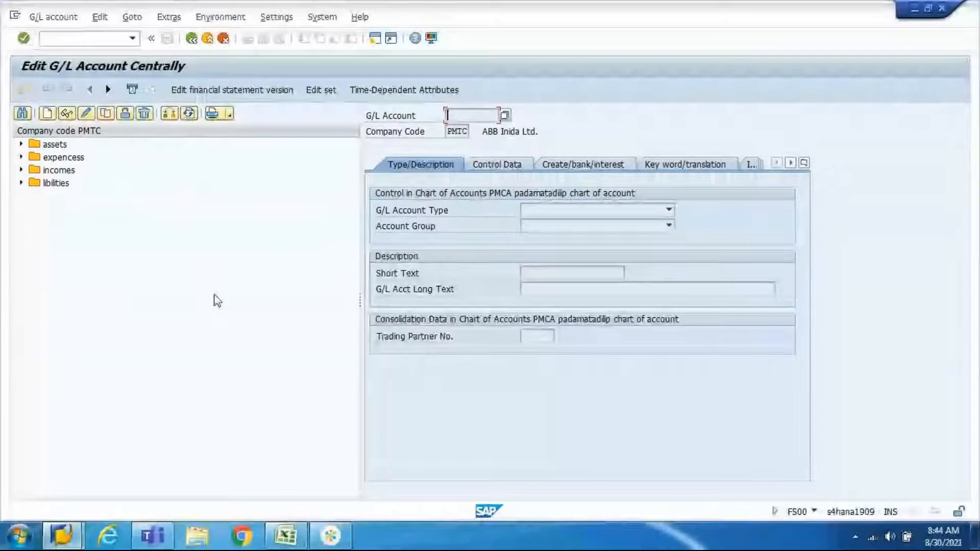
mouse_move(289, 543)
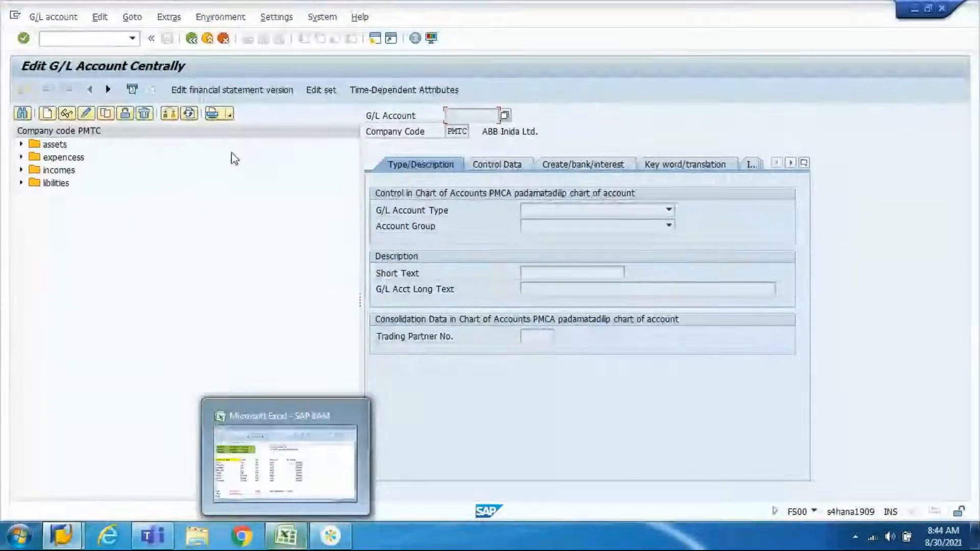
left_click(166, 144)
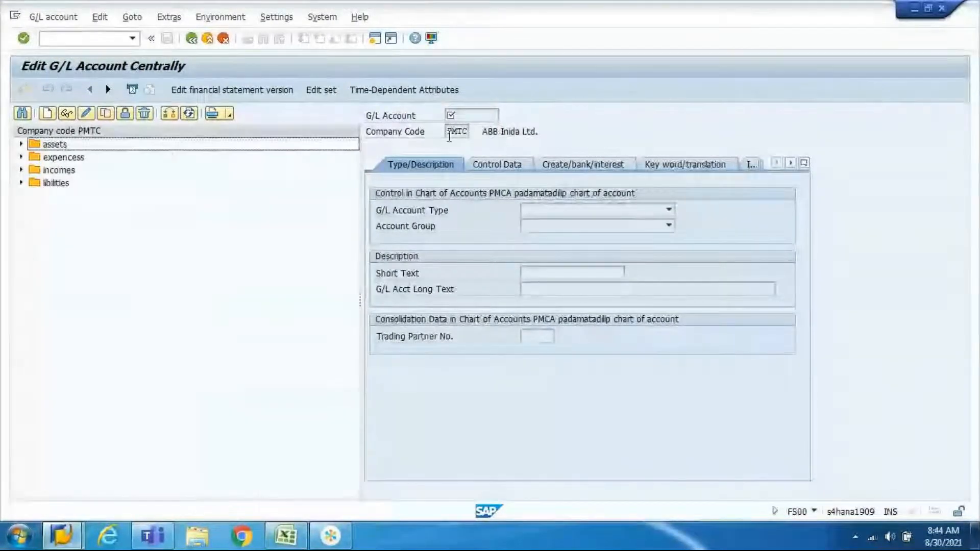
left_click_drag(449, 135, 470, 137)
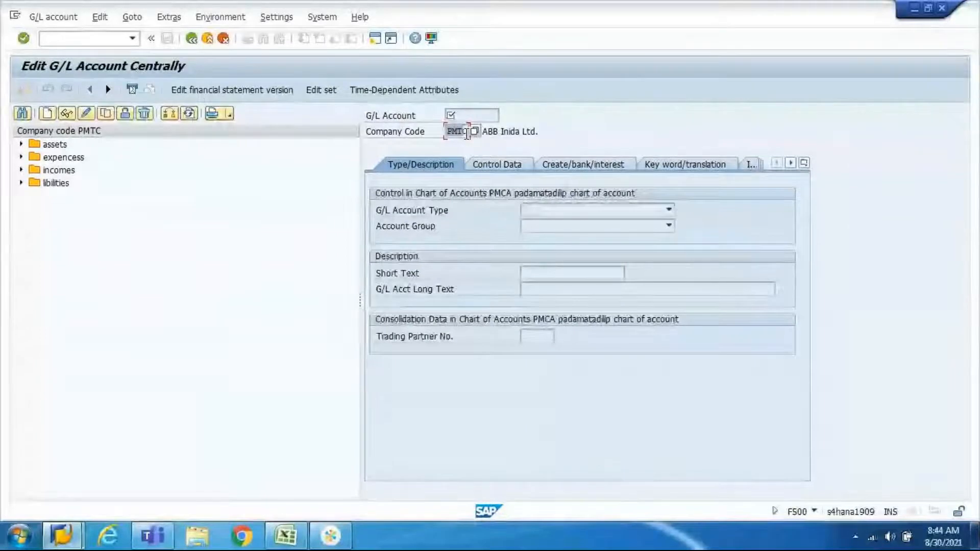
left_click(330, 544)
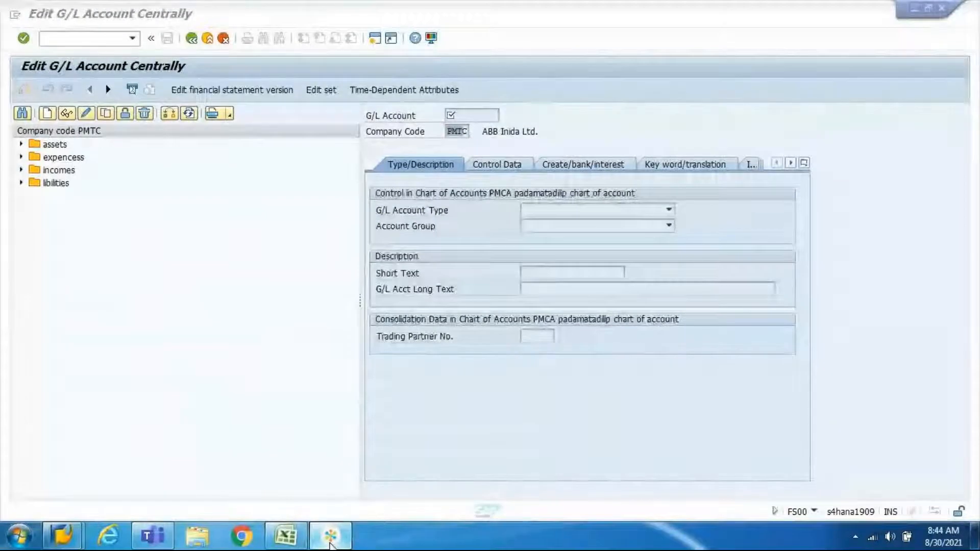
left_click(331, 544)
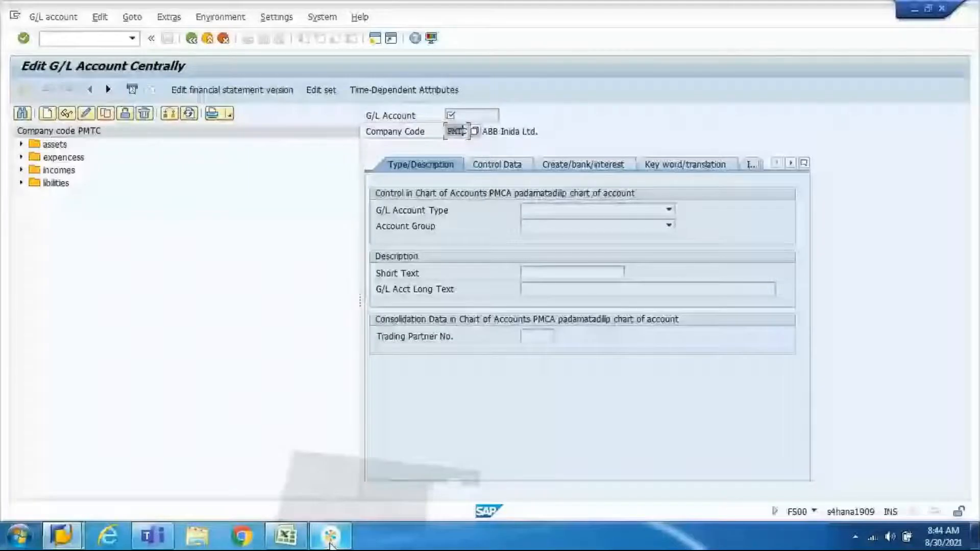
left_click(461, 134)
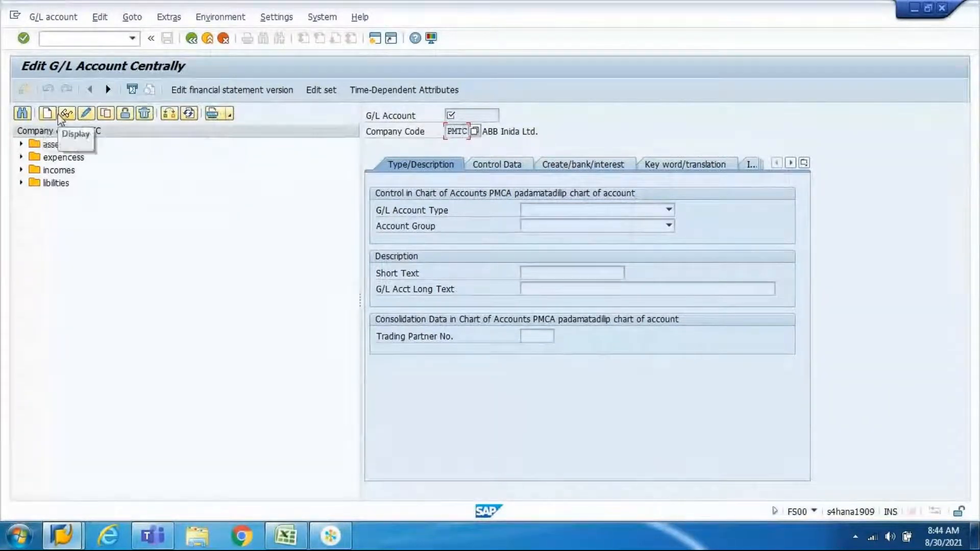
- Change the company code of the account tree to tmil
left_click(169, 113)
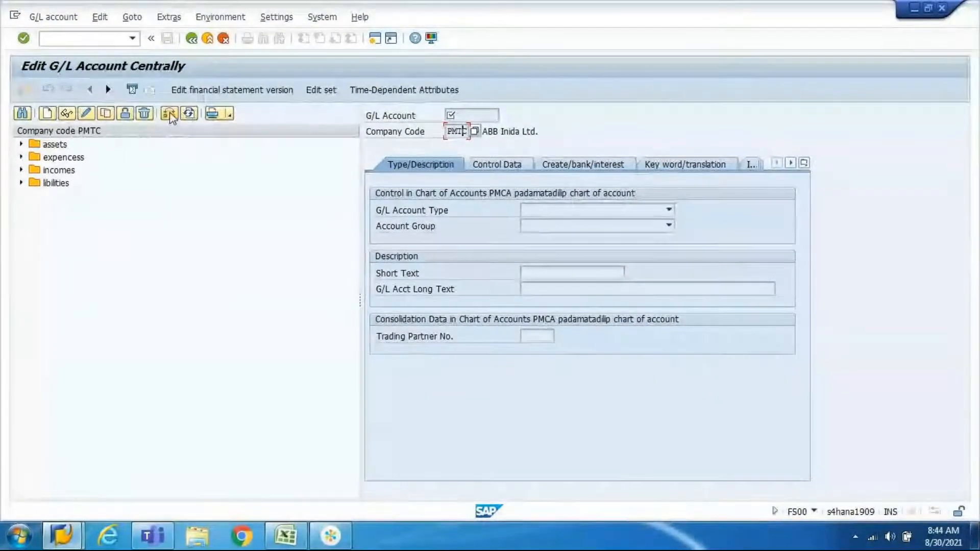
left_click(170, 112)
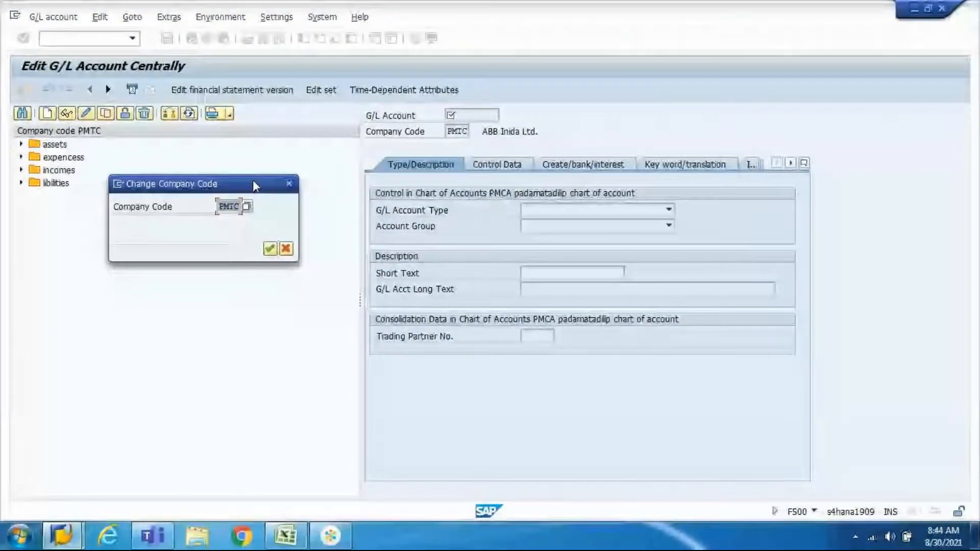
type("P")
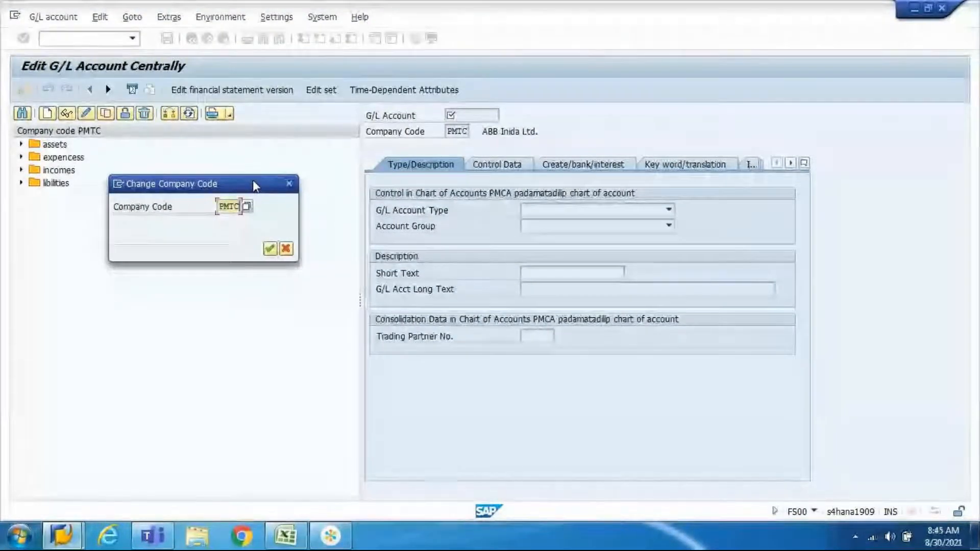
key("BackSpace")
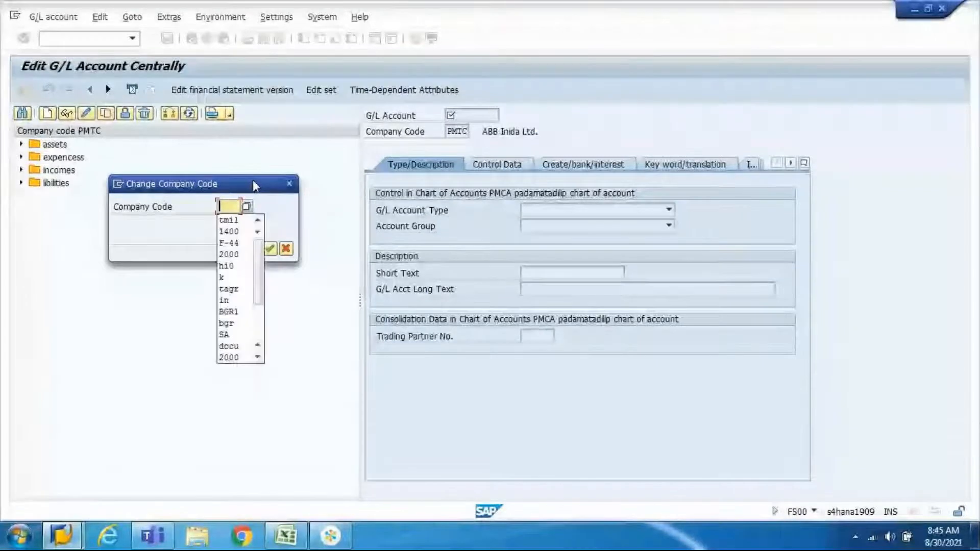
left_click(238, 219)
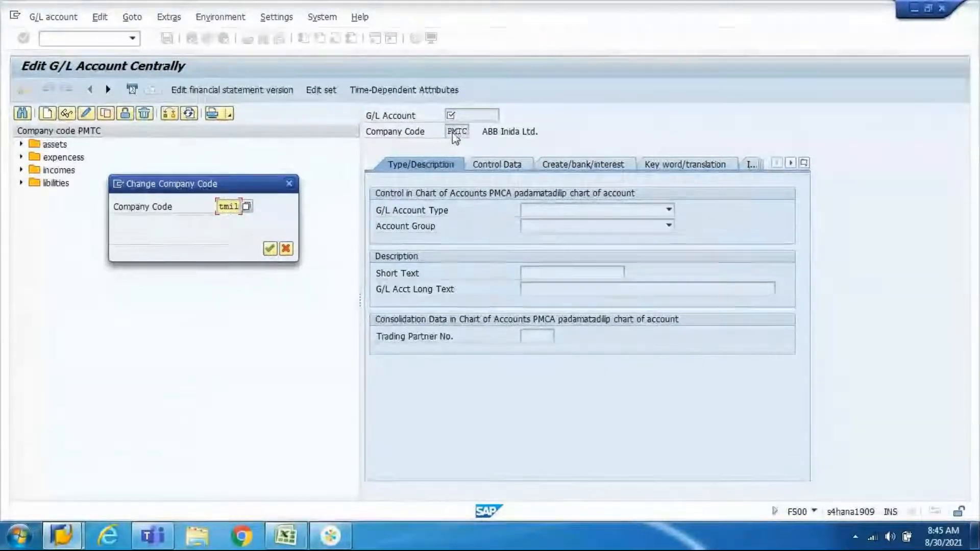
left_click(270, 248)
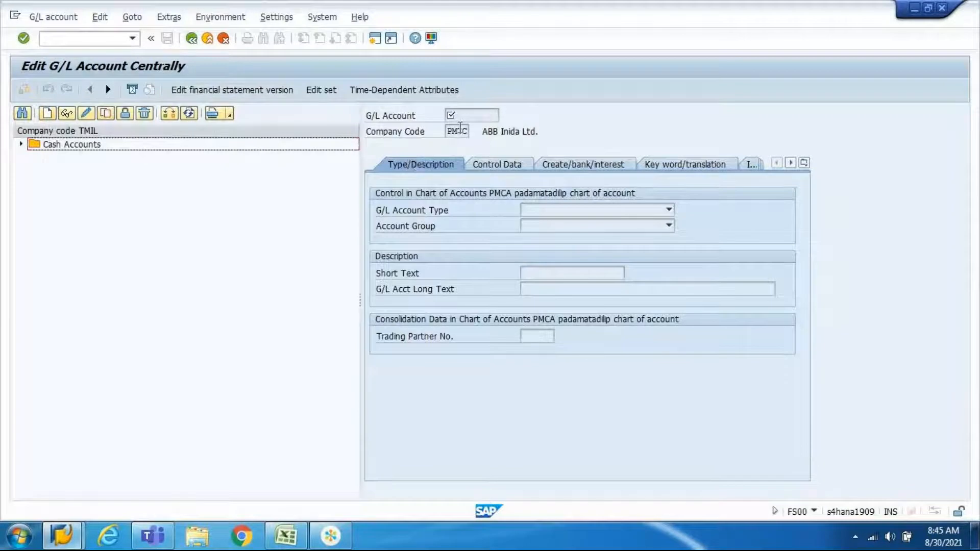
- Start creating G/L account 420000 in company code tmil, using the Purchase row's GL number from the Excel sheet
left_click(45, 115)
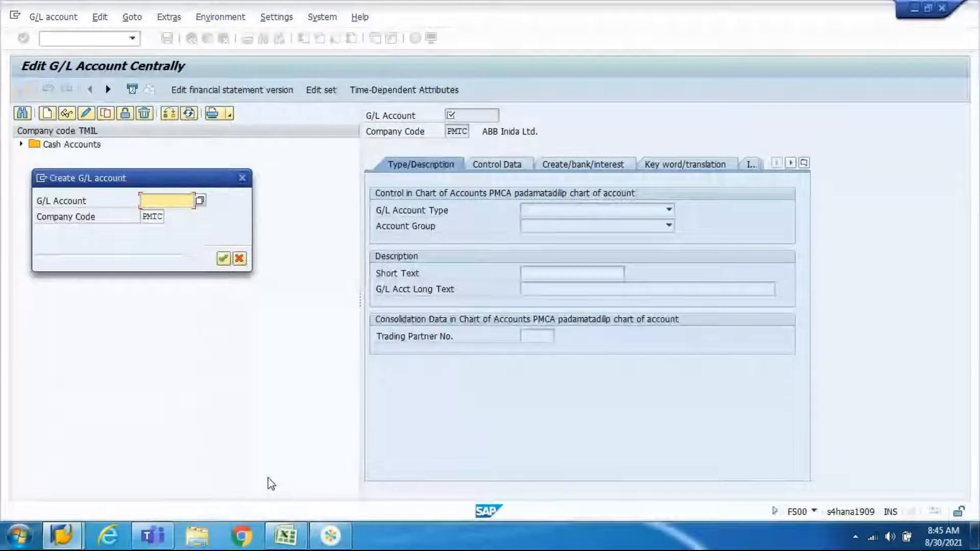
left_click(282, 533)
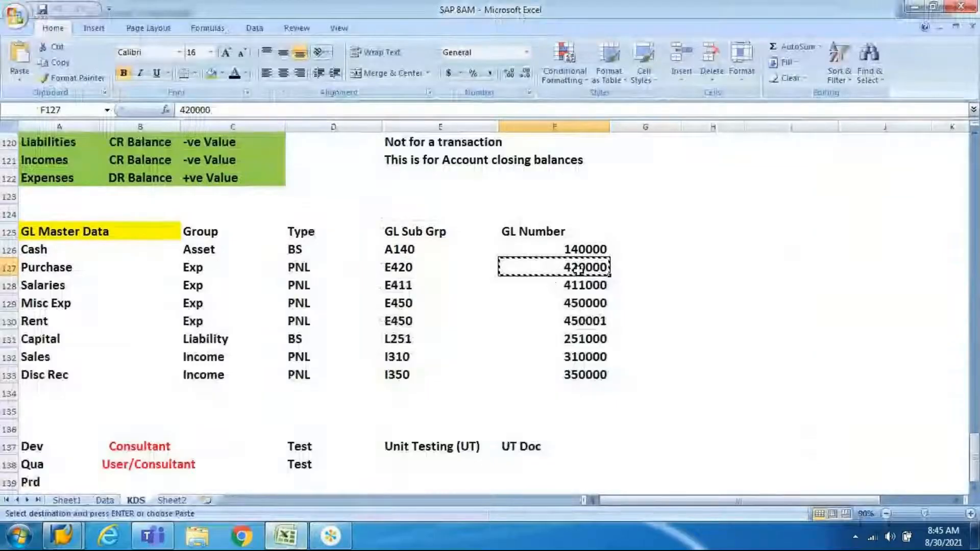
key("alt+Tab")
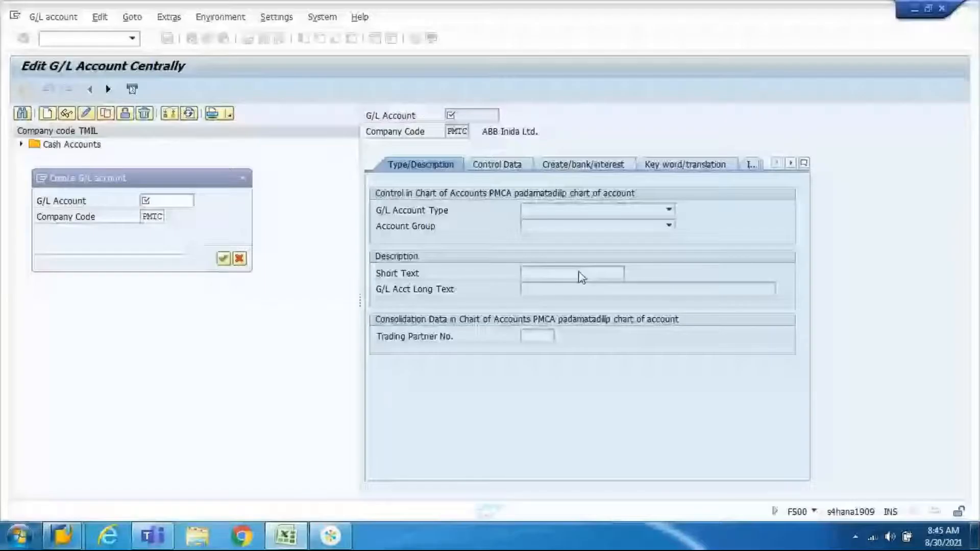
type("420000")
key("Tab")
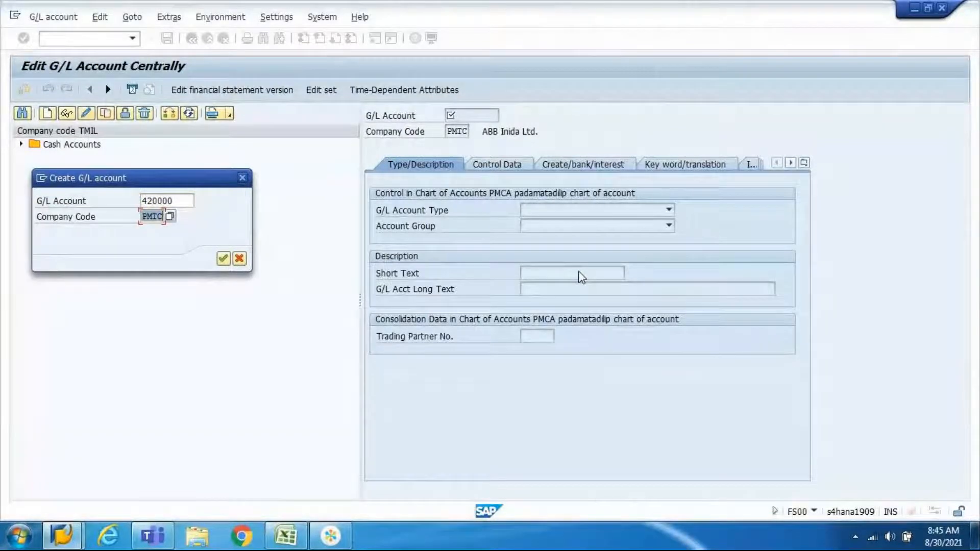
type("tmil")
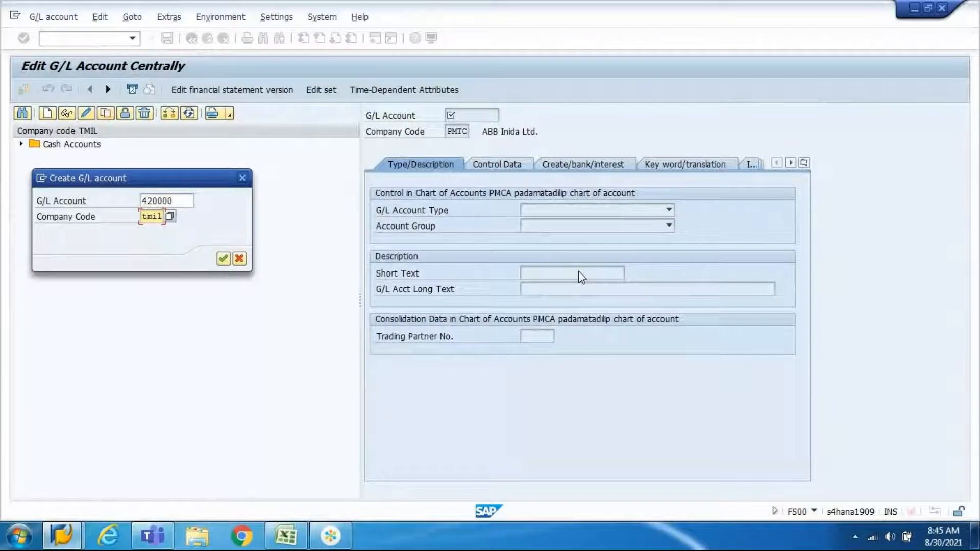
left_click(223, 258)
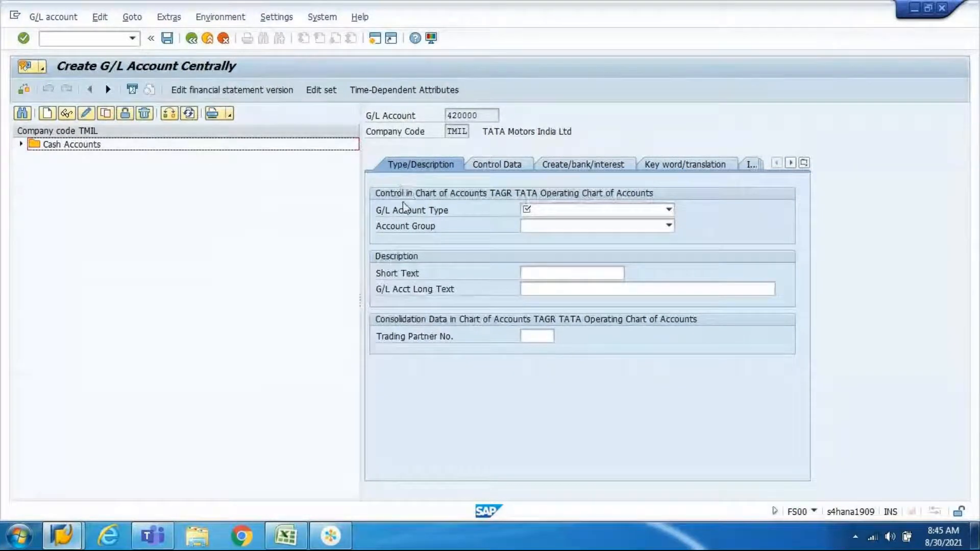
- Copy the name Purchase from the Excel GL master data into the account's short text and long text
left_click(448, 116)
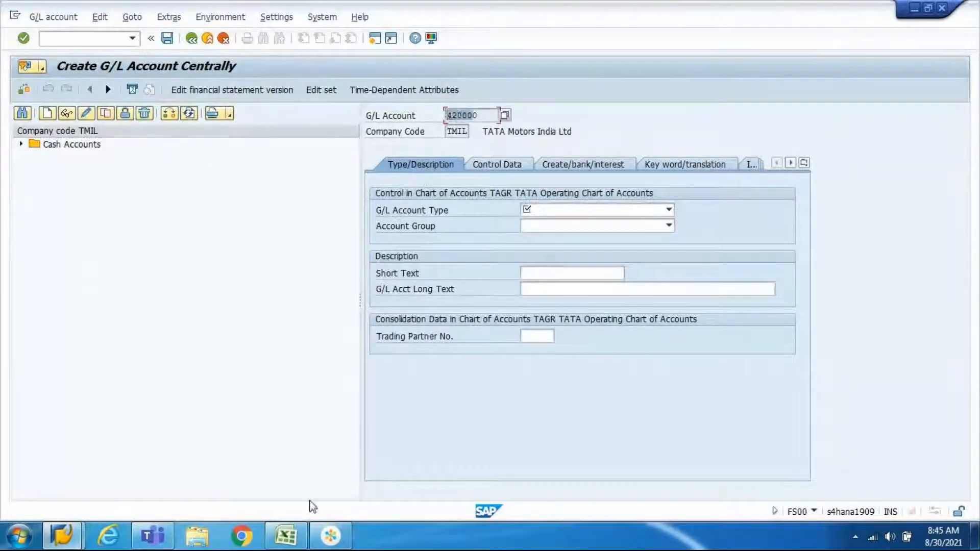
left_click(295, 542)
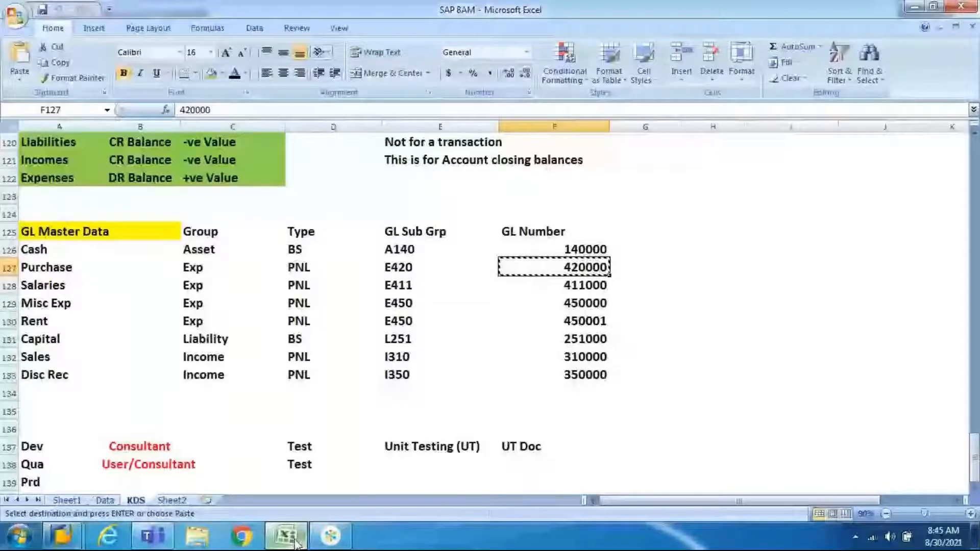
key("shift+space")
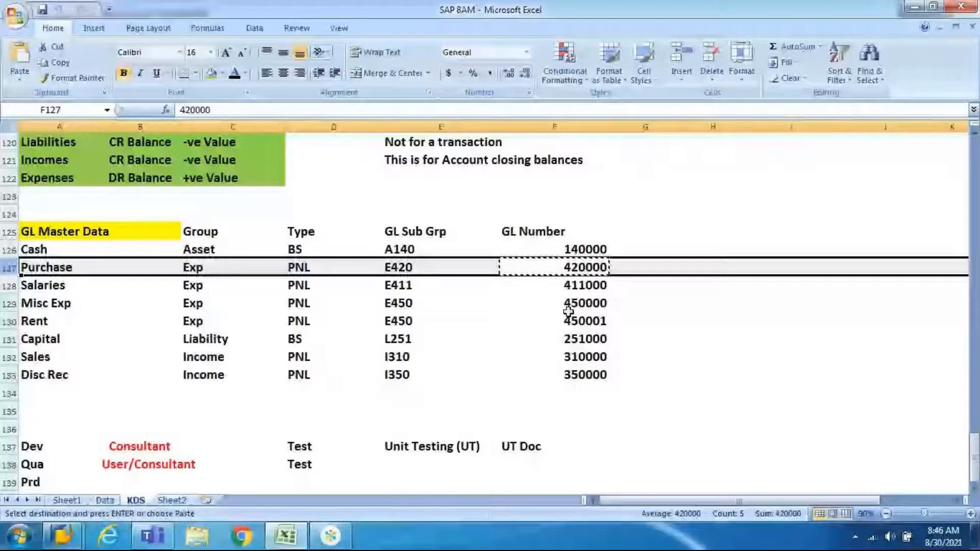
left_click(57, 268)
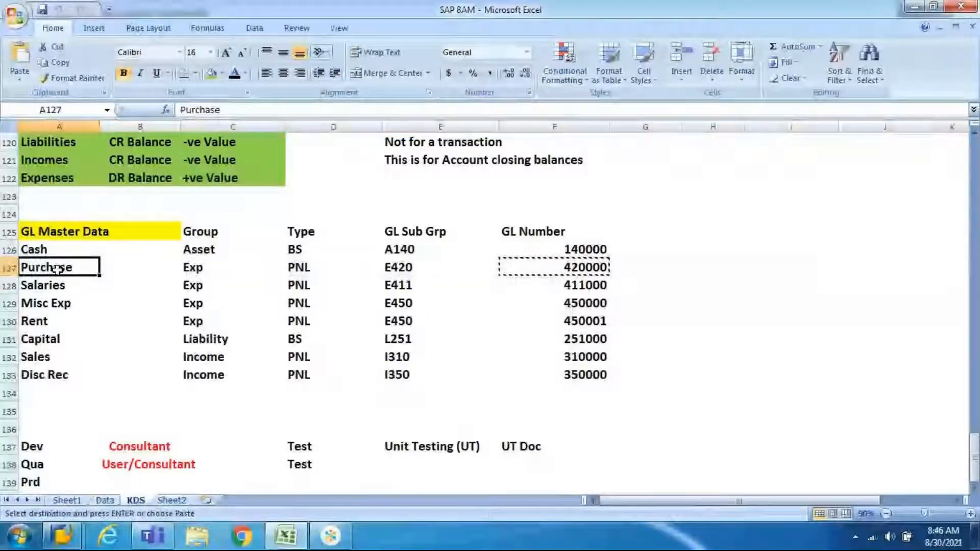
key("ctrl+c")
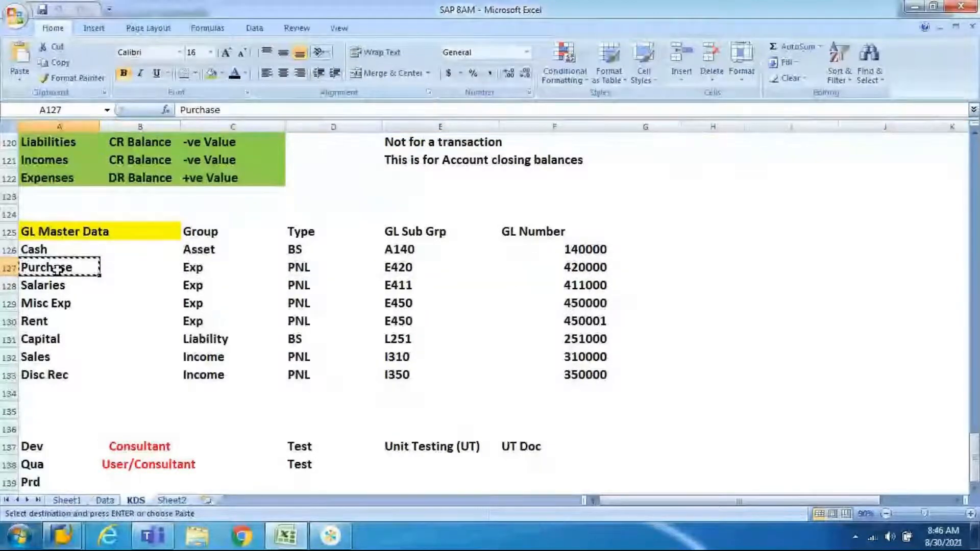
key("alt+Tab")
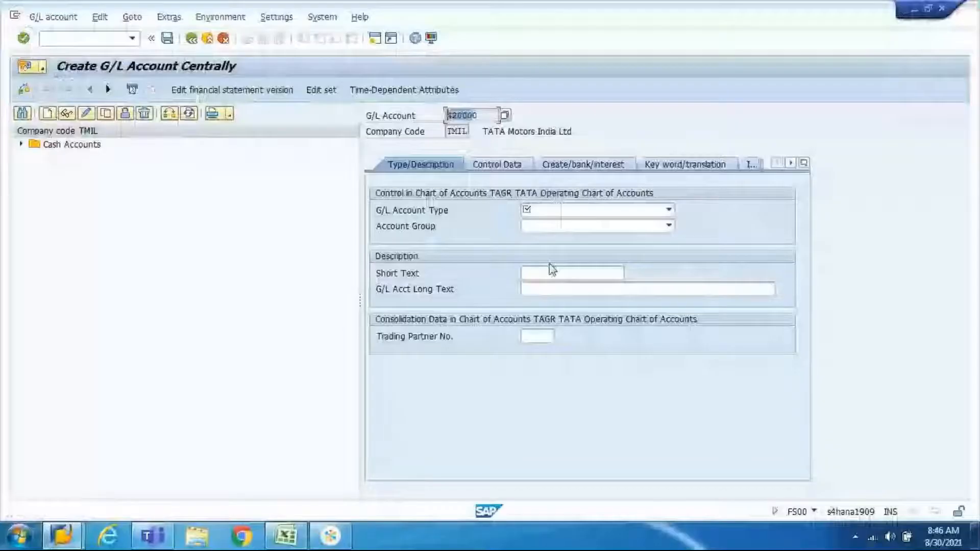
left_click(551, 272)
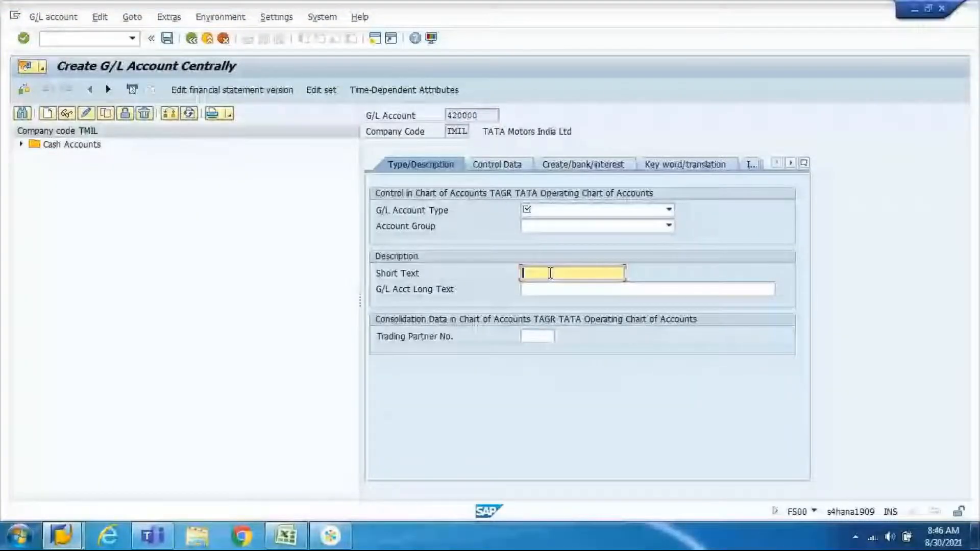
key("ctrl+v")
key("Tab")
key("ctrl+v")
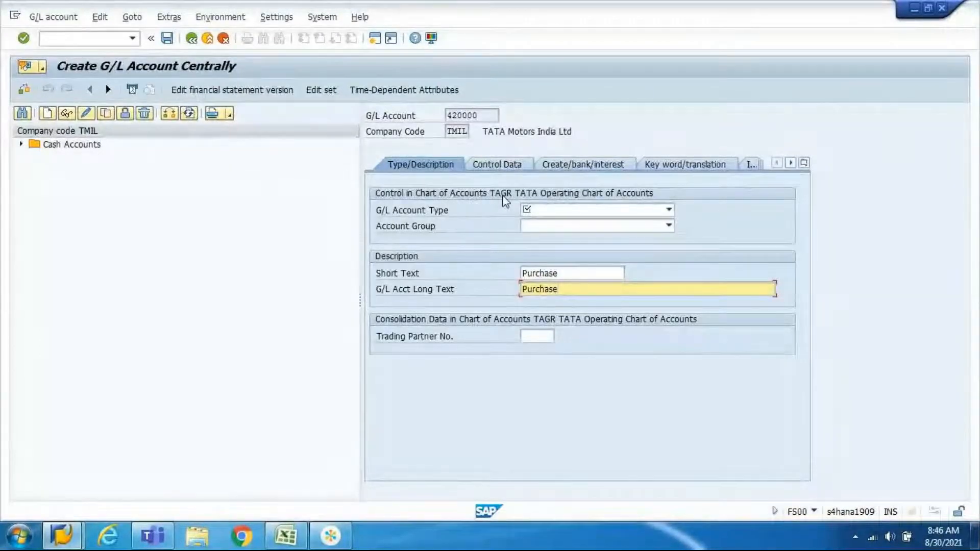
- Review the G/L account types available for account 420000 and close the list
left_click(449, 211)
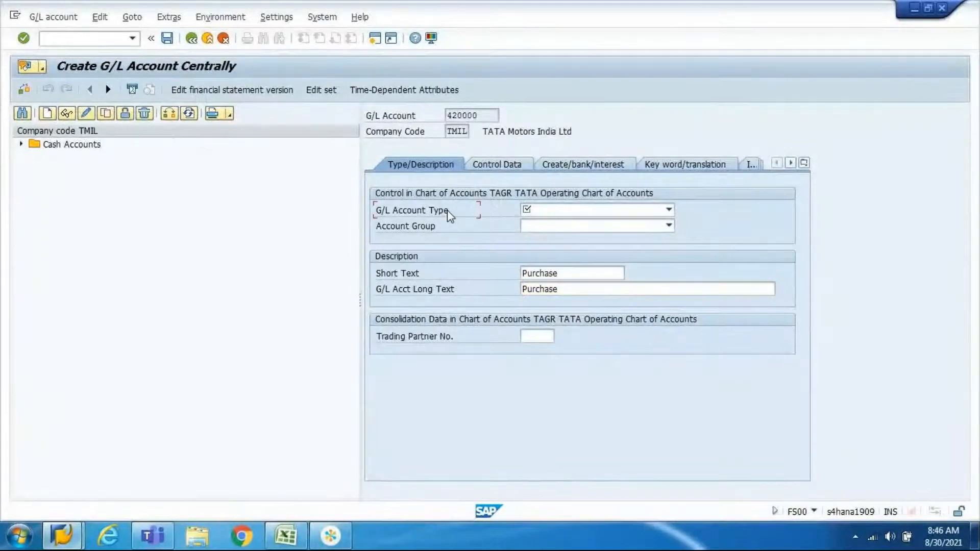
left_click_drag(485, 114, 438, 113)
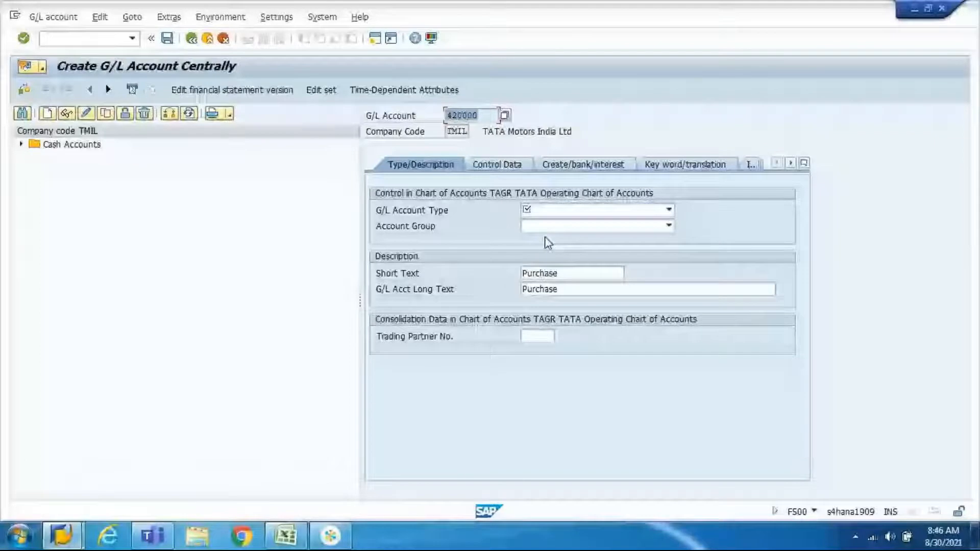
left_click(669, 210)
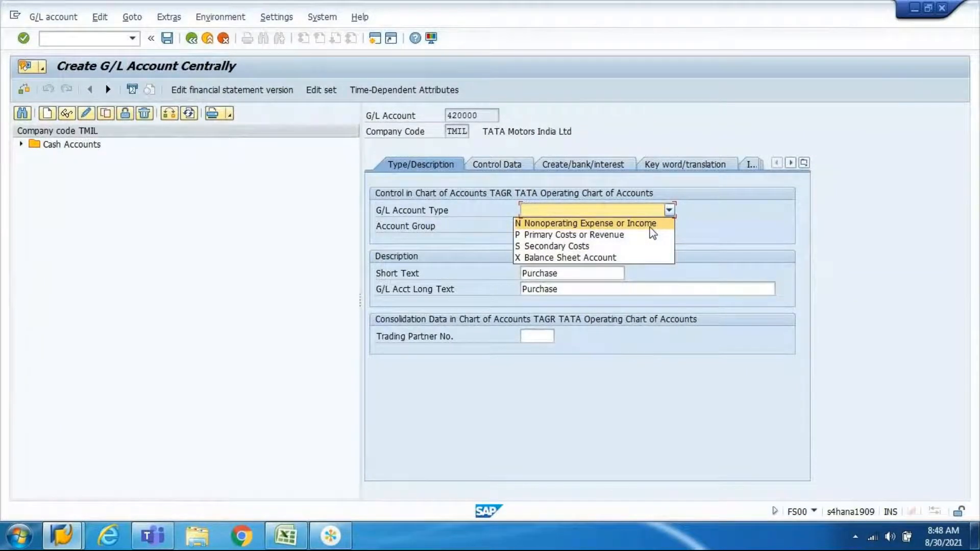
left_click(740, 202)
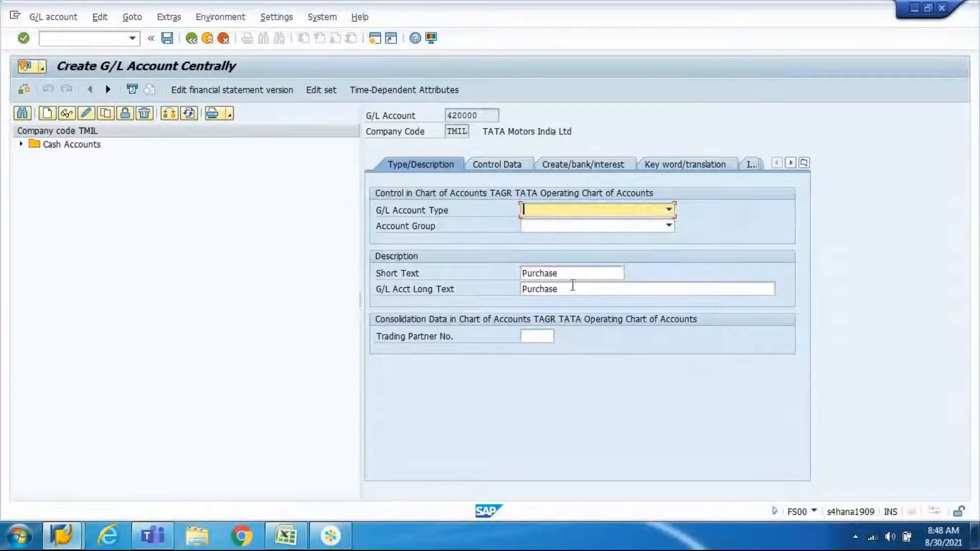
double_click(475, 116)
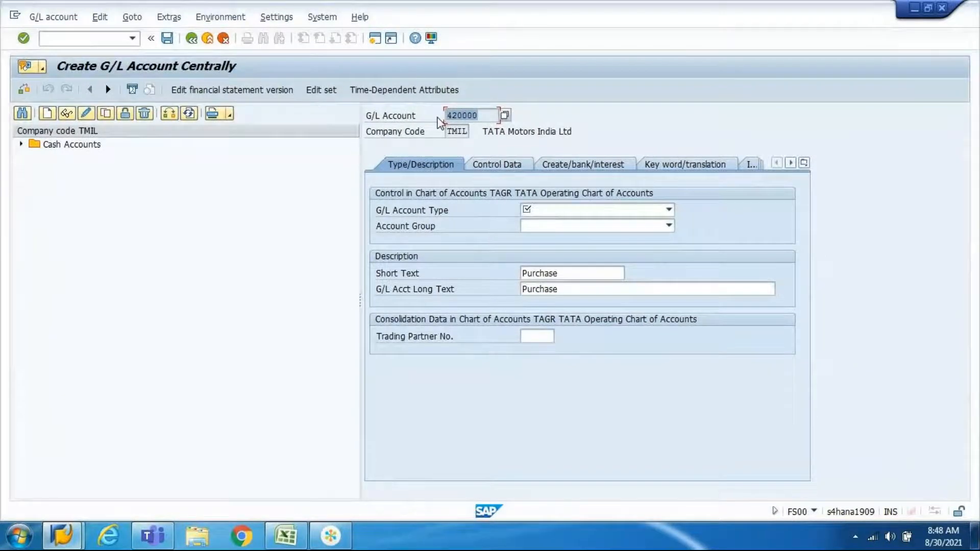
left_click(557, 110)
left_click(334, 540)
left_click(334, 540)
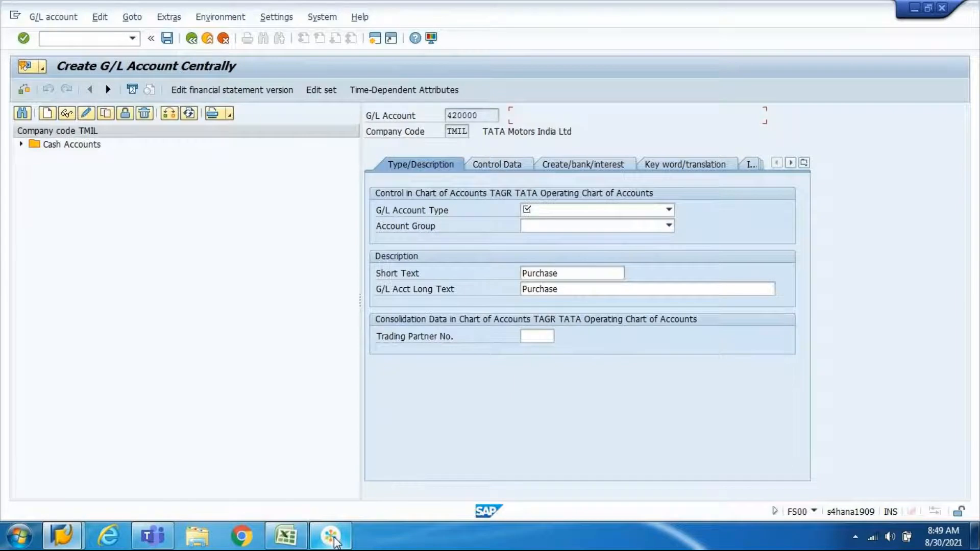
left_click(334, 542)
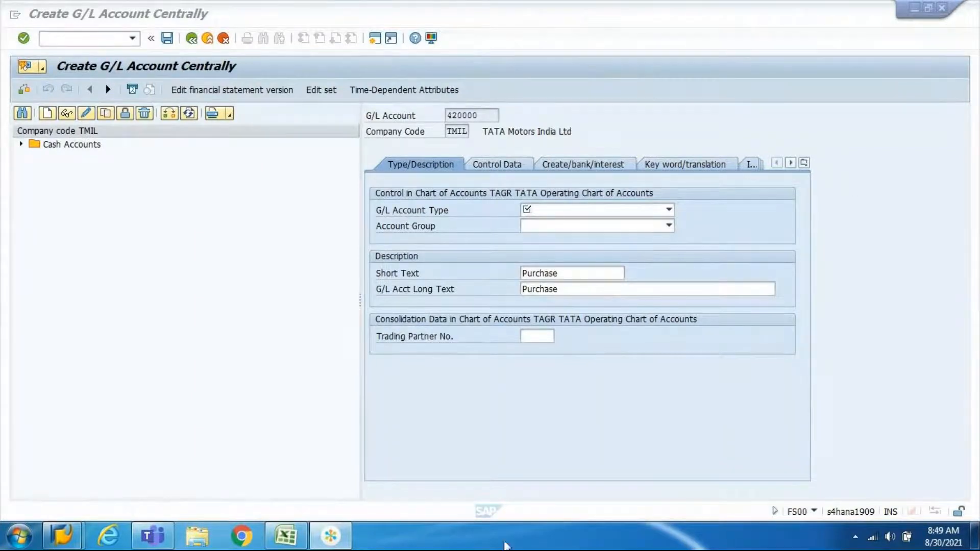
left_click(339, 543)
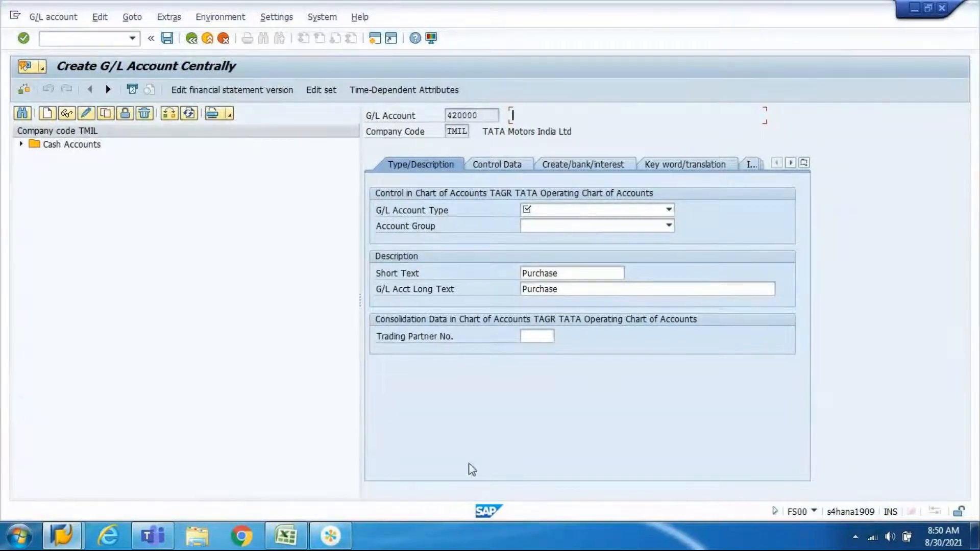
- Switch to SAP Logon, try to log on to the ECC (001) system and decline the detailed error description
left_click(64, 544)
left_click(99, 473)
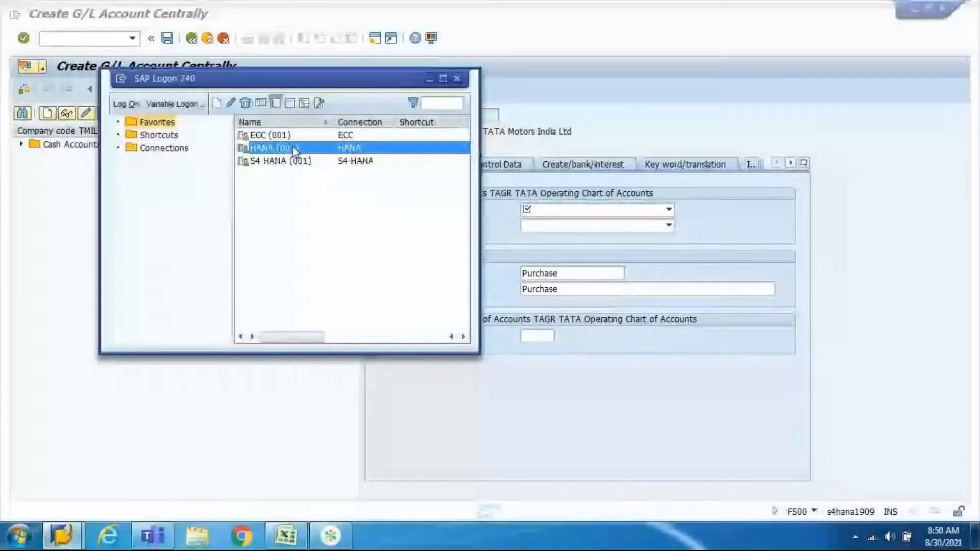
left_click(286, 135)
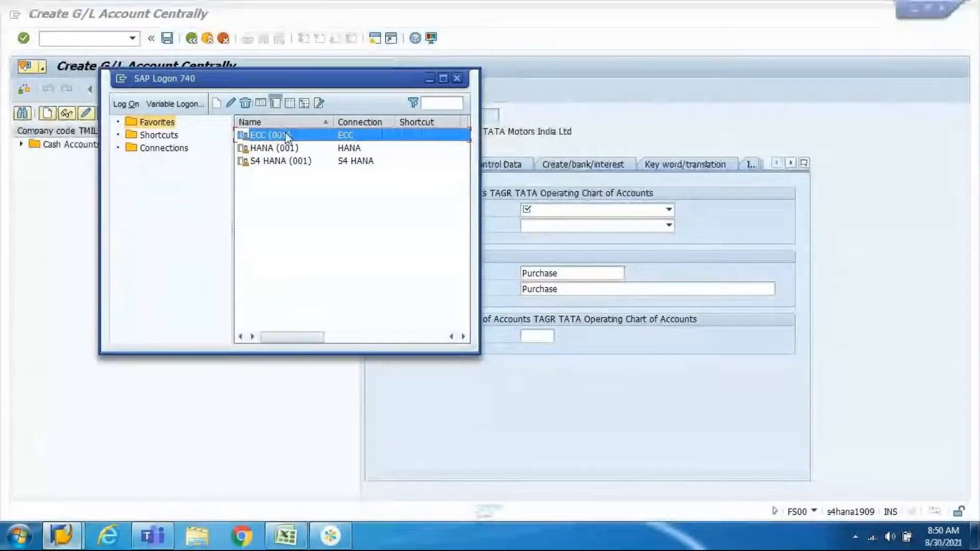
double_click(286, 135)
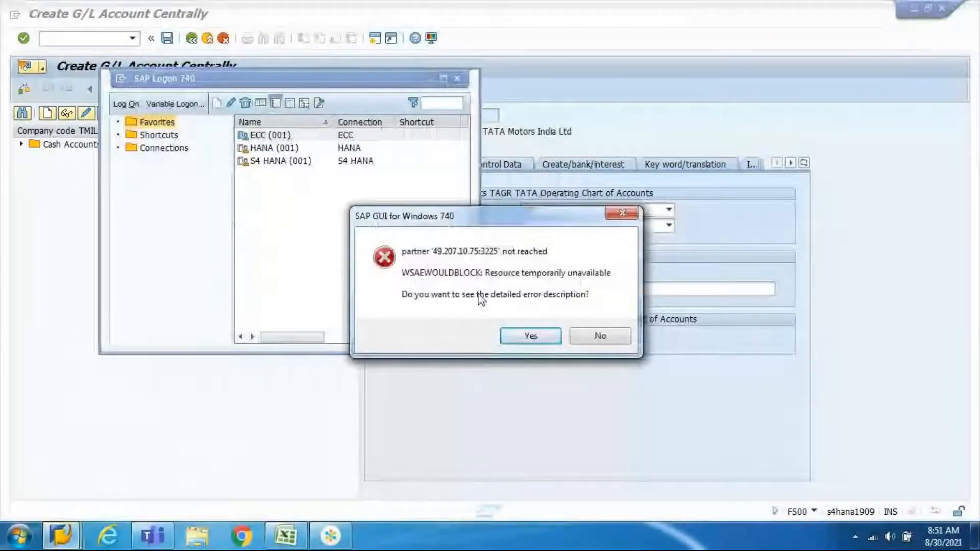
left_click(598, 333)
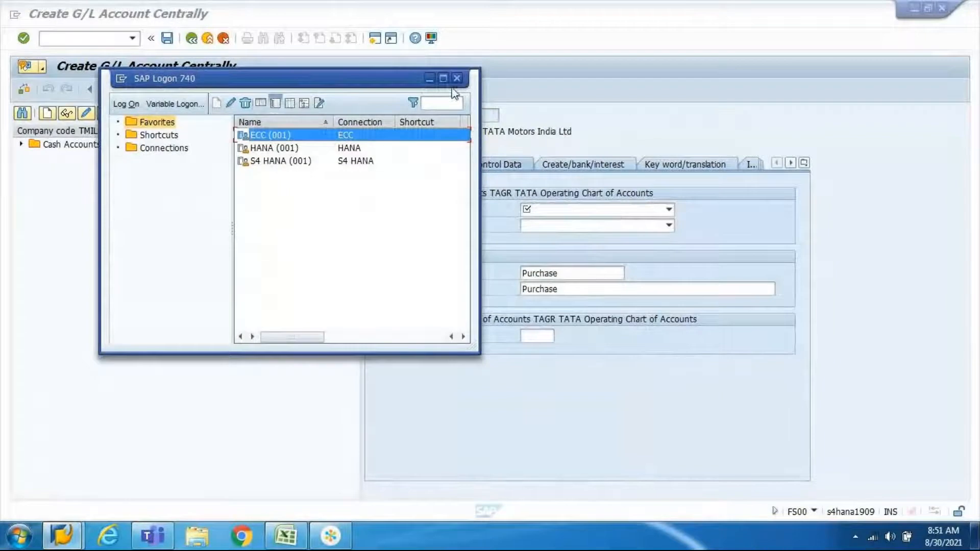
- Try to log on to the S4 HANA (001) system and decline the detailed error description
left_click(291, 166)
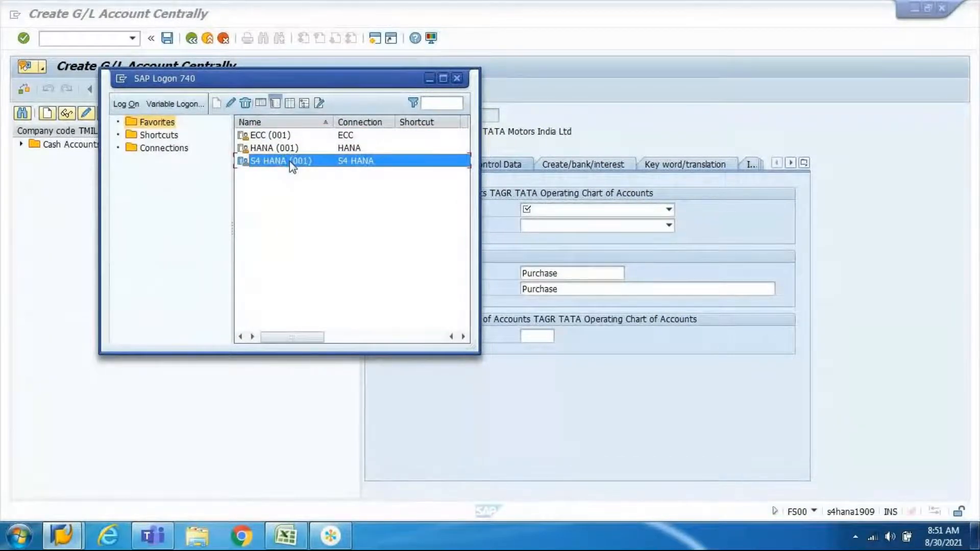
double_click(291, 166)
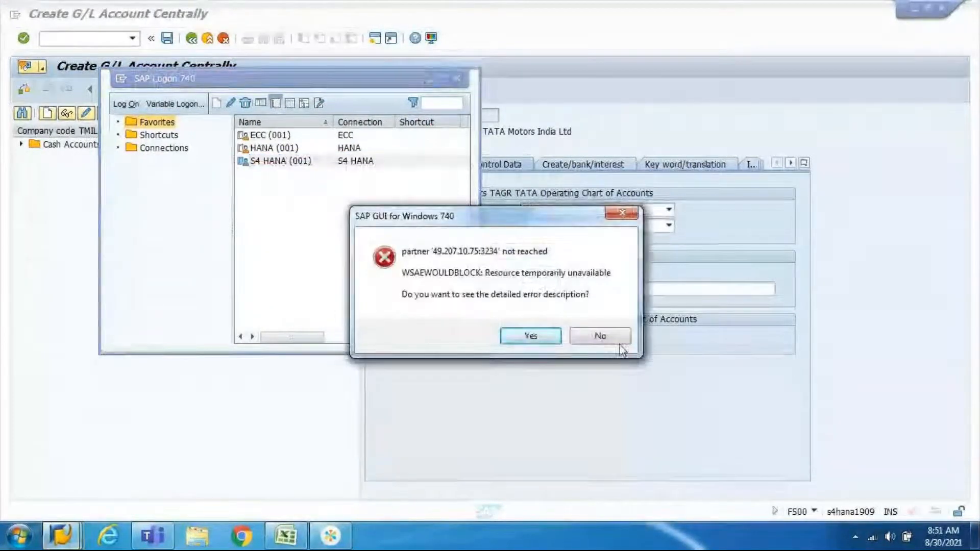
left_click(617, 340)
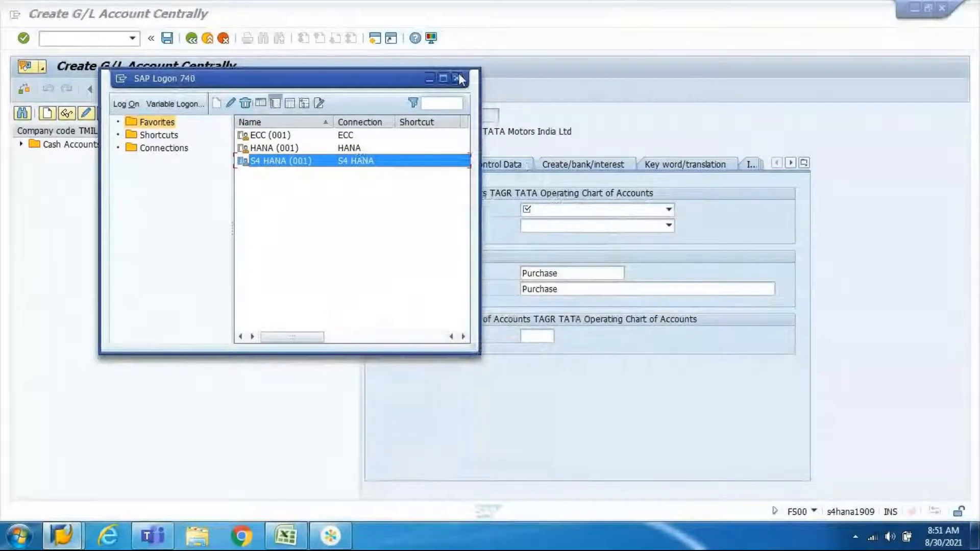
- Close SAP Logon and set the G/L account type of account 420000 to N Nonoperating Expense or Income
left_click(458, 78)
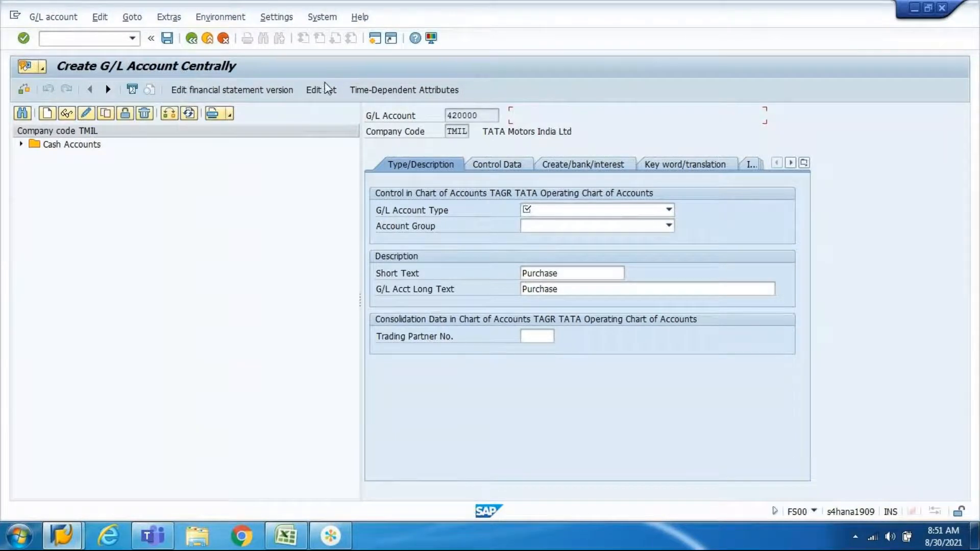
left_click(488, 91)
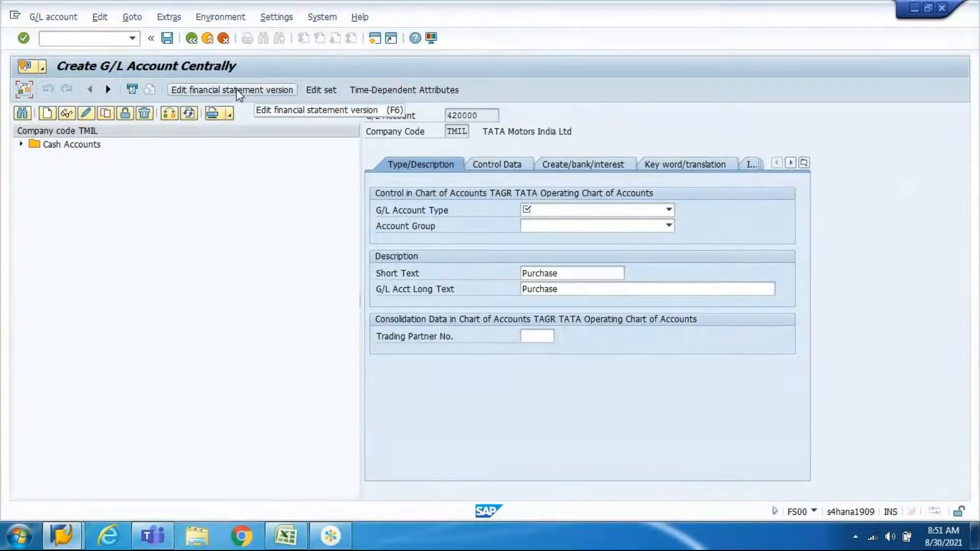
left_click(668, 211)
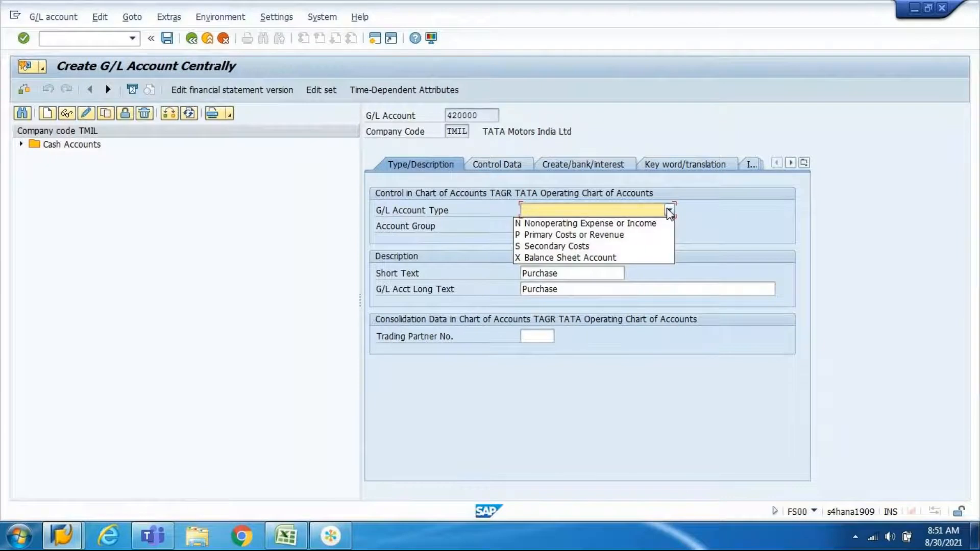
left_click(636, 223)
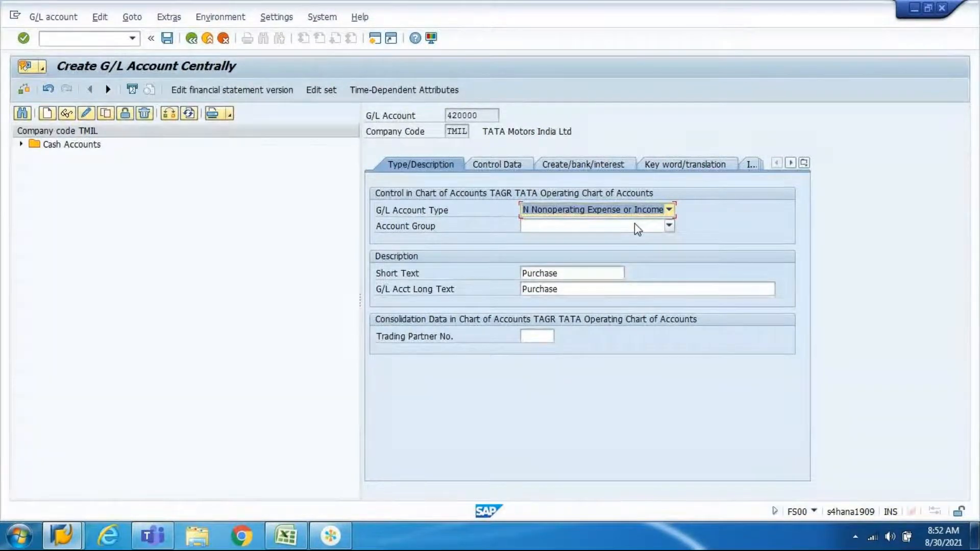
left_click(668, 210)
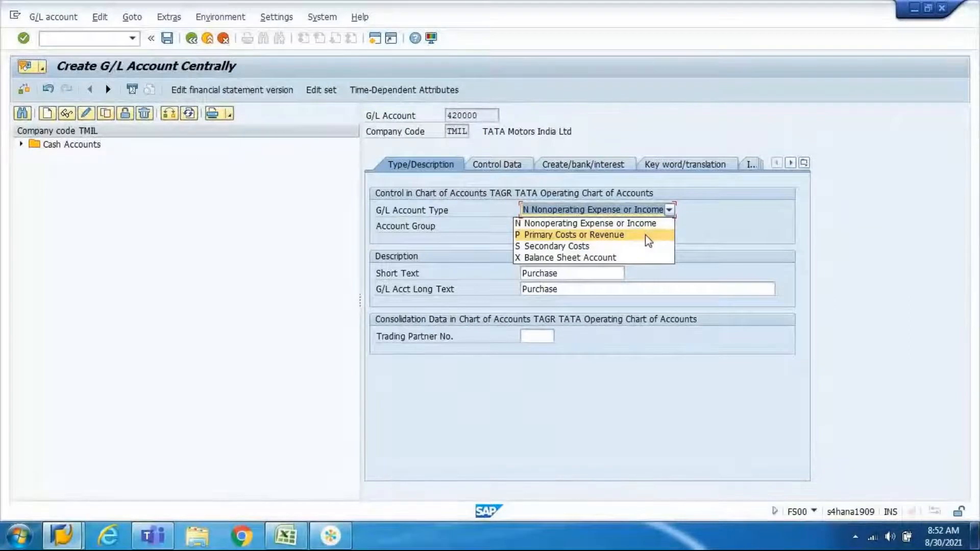
key("Down")
key("Down")
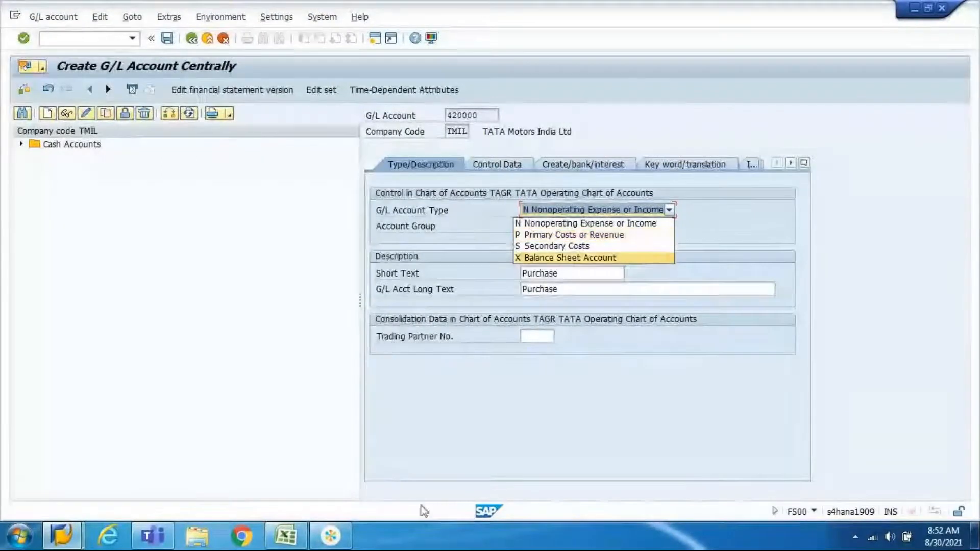
left_click(325, 546)
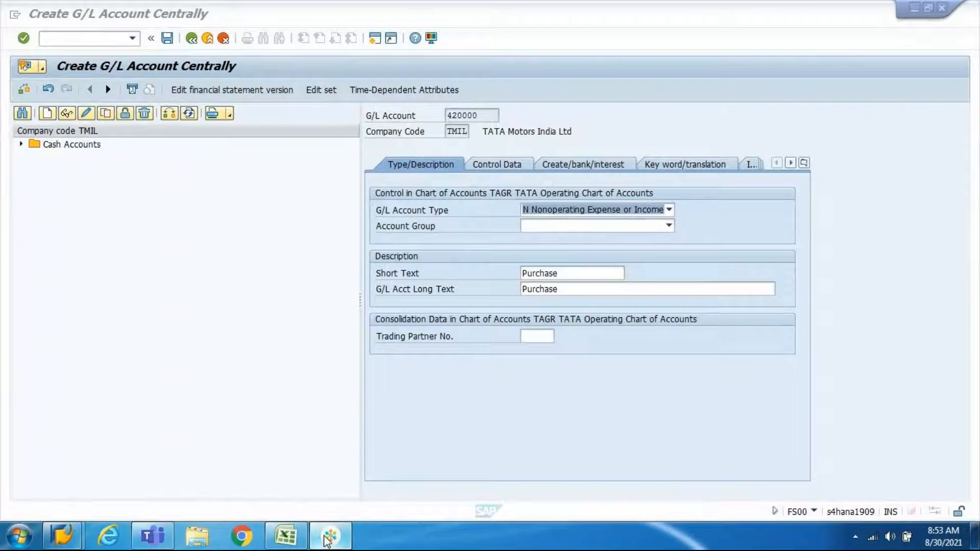
mouse_move(327, 540)
mouse_move(61, 536)
left_click(260, 439)
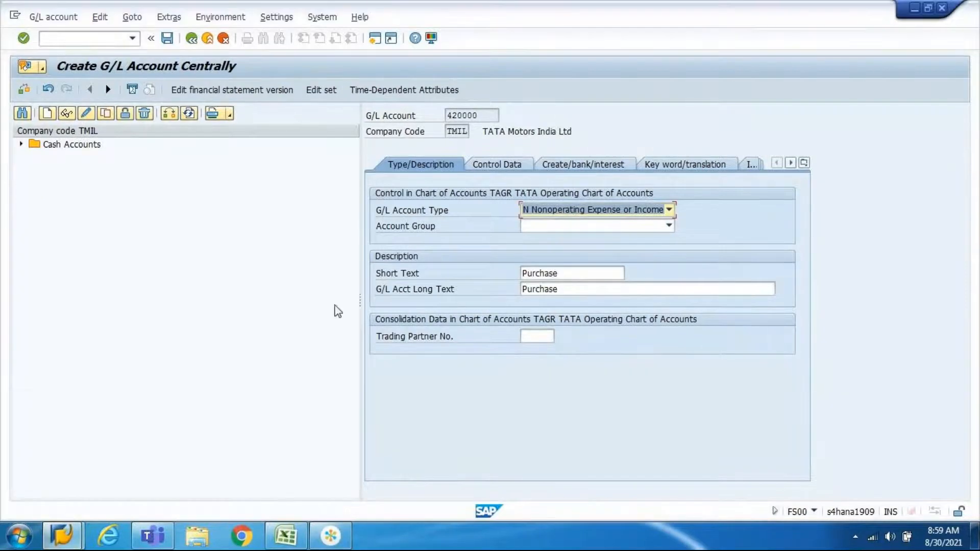
- Reselect N Nonoperating Expense or Income as the G/L account type
left_click(668, 211)
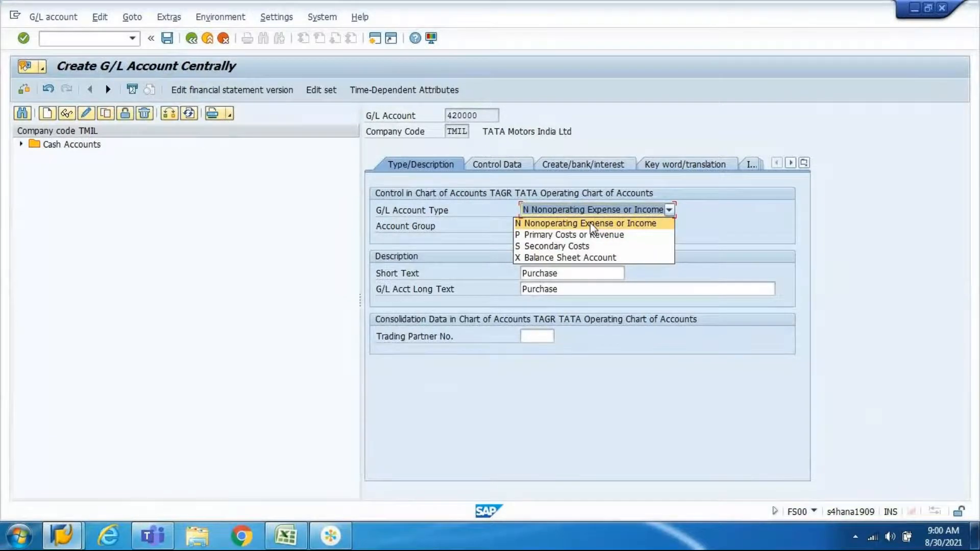
left_click(590, 222)
left_click(623, 214)
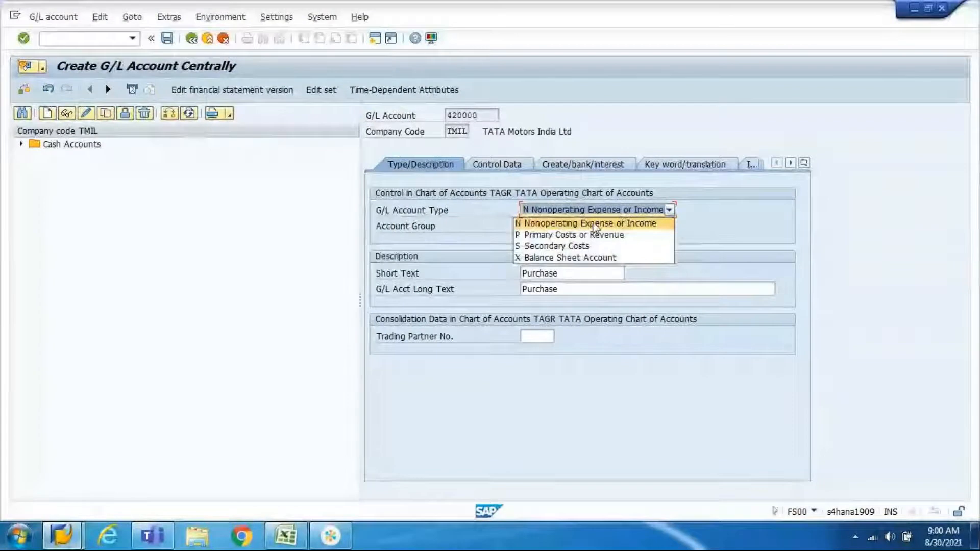
left_click(608, 222)
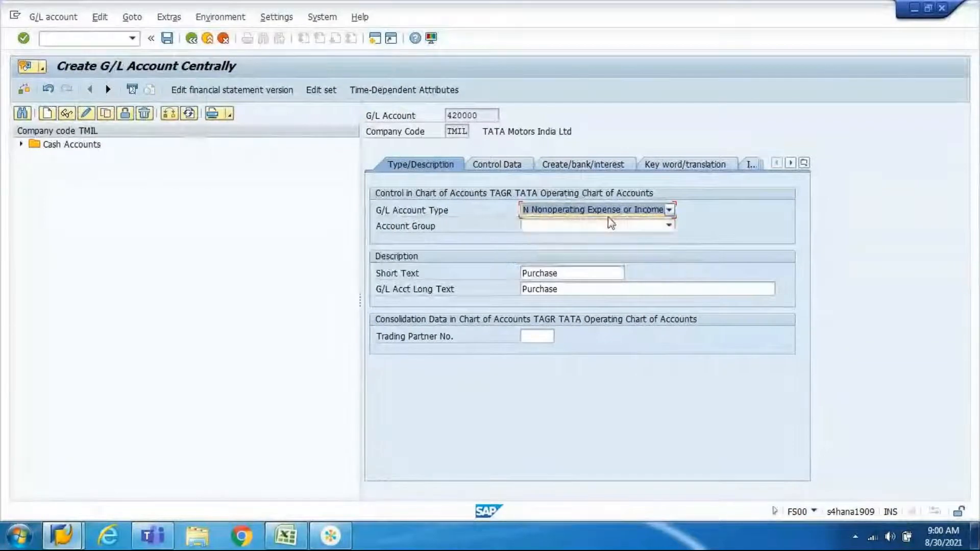
- Look up Purchase's GL sub group in the Excel master data and set the account group to E420 Purchases
left_click(669, 226)
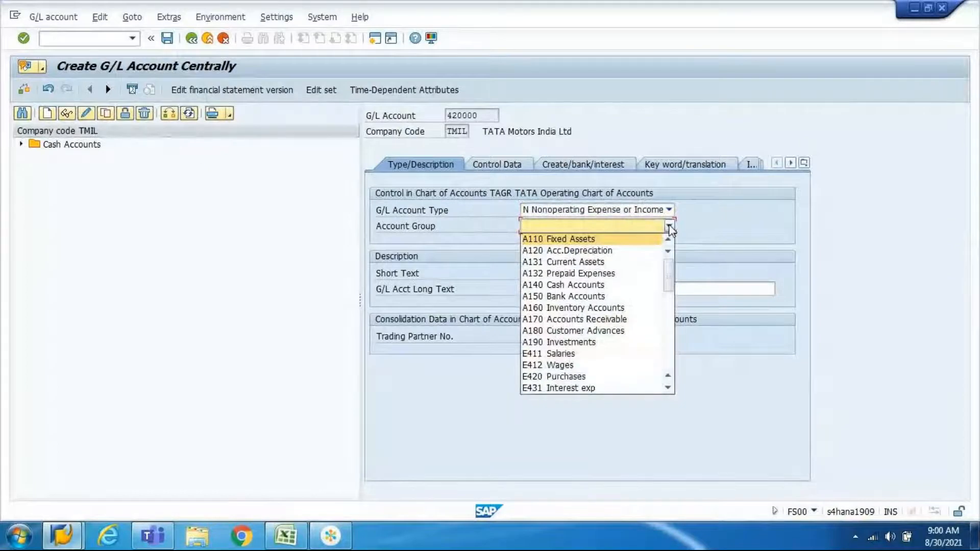
left_click(283, 539)
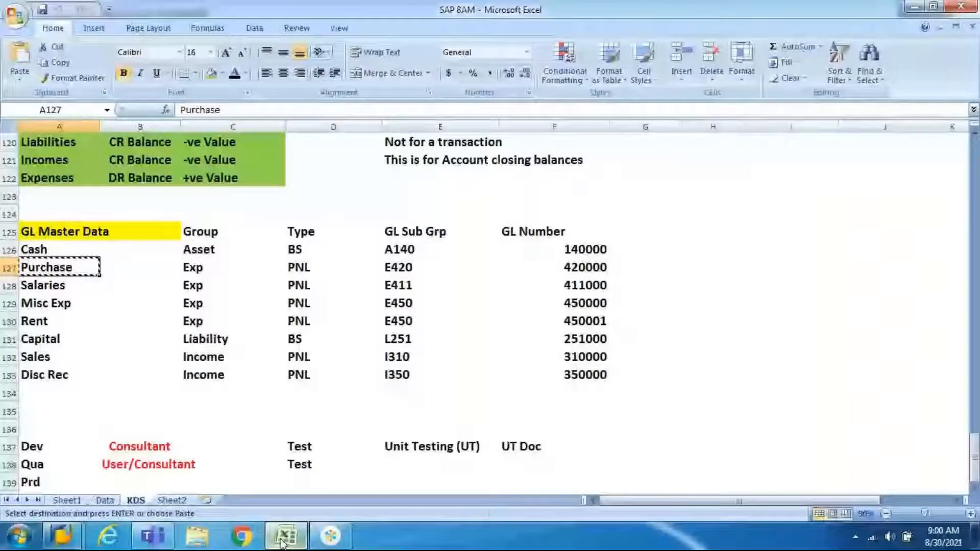
left_click(440, 267)
key("alt+Tab")
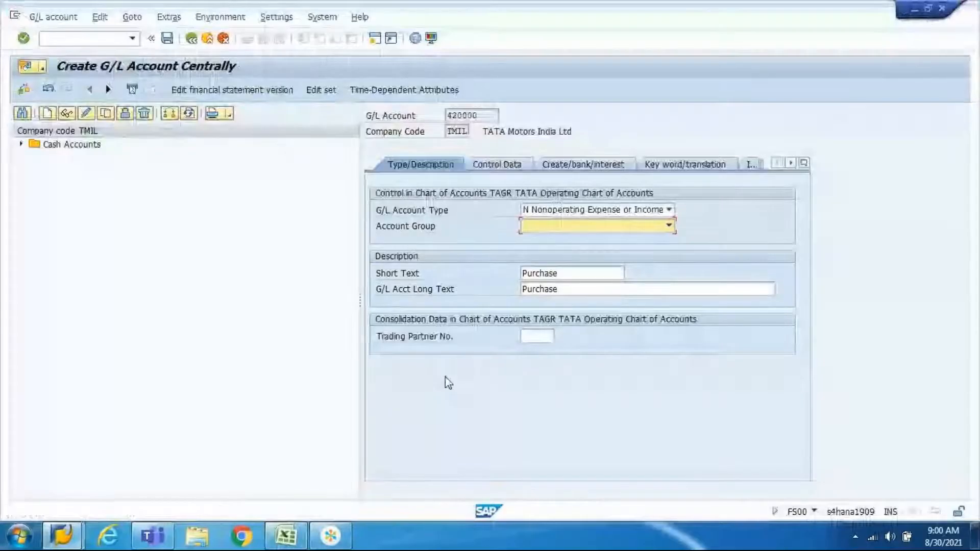
key("F4")
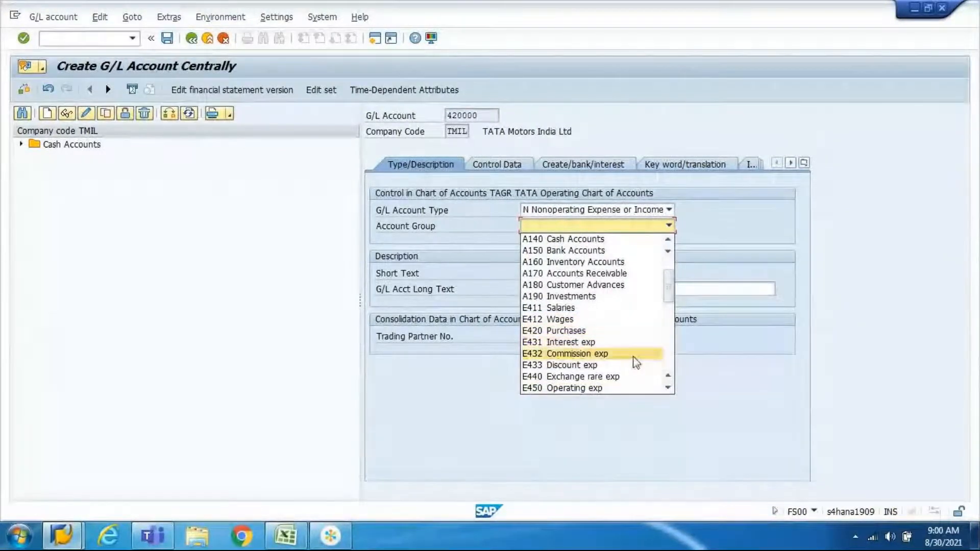
left_click(628, 335)
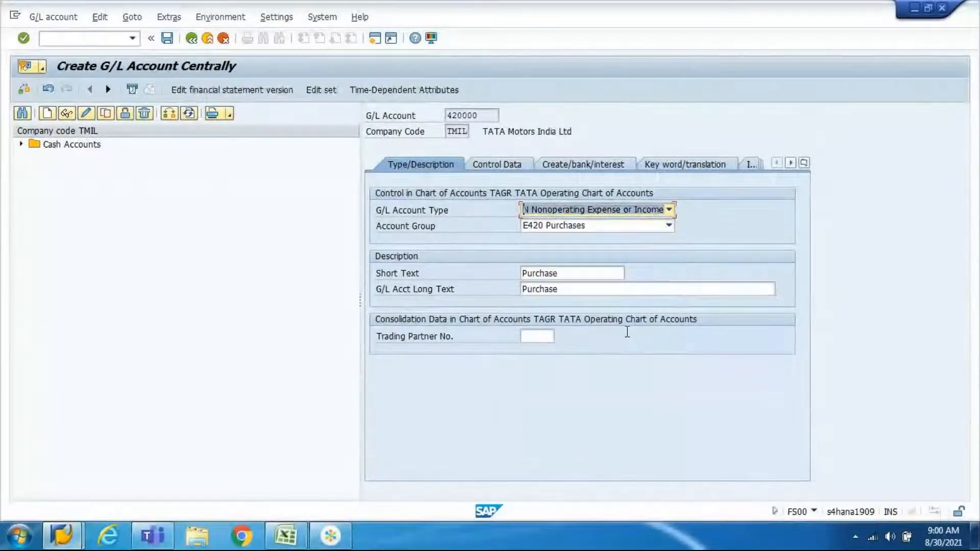
- Examine the Control Data settings of account 420000 under the nonoperating expense or income account type
left_click(598, 211)
left_click(604, 217)
left_click(507, 166)
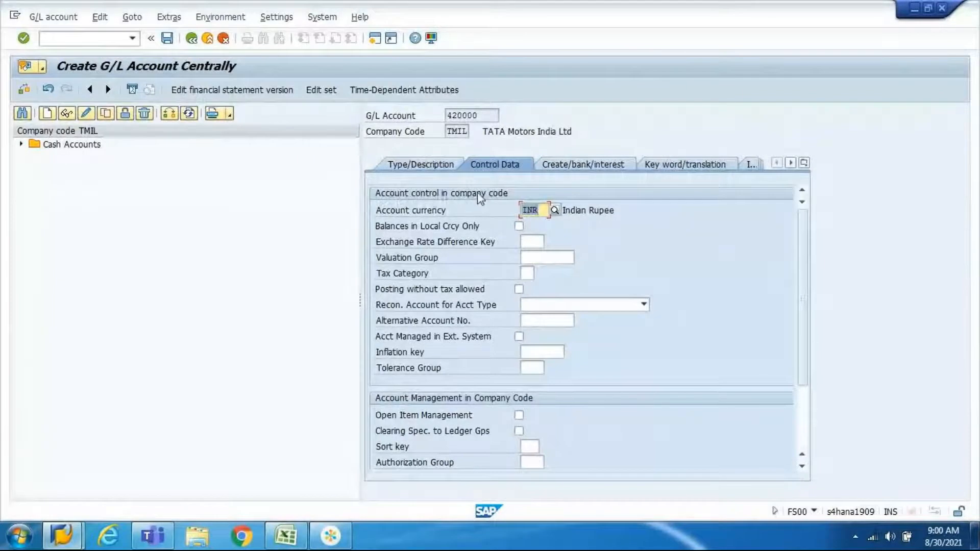
left_click(429, 165)
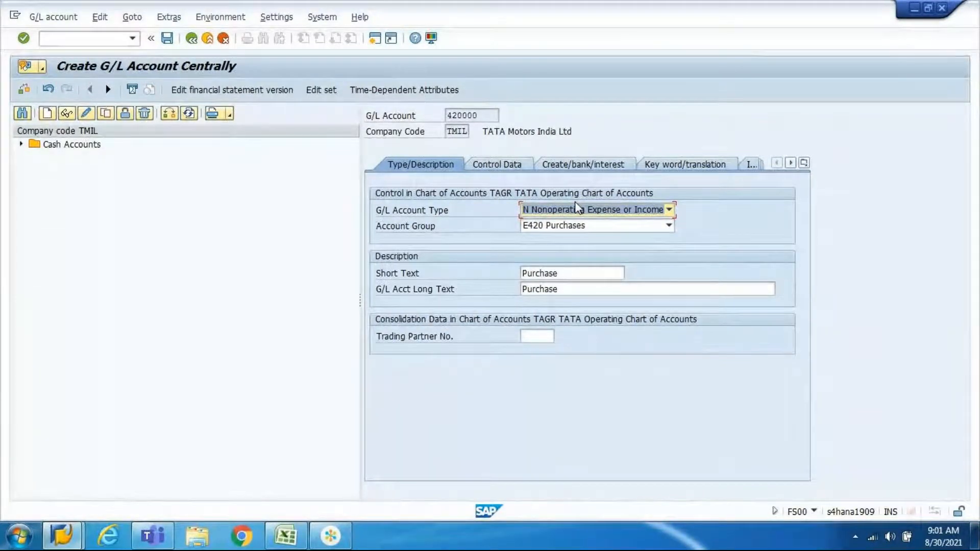
left_click(508, 164)
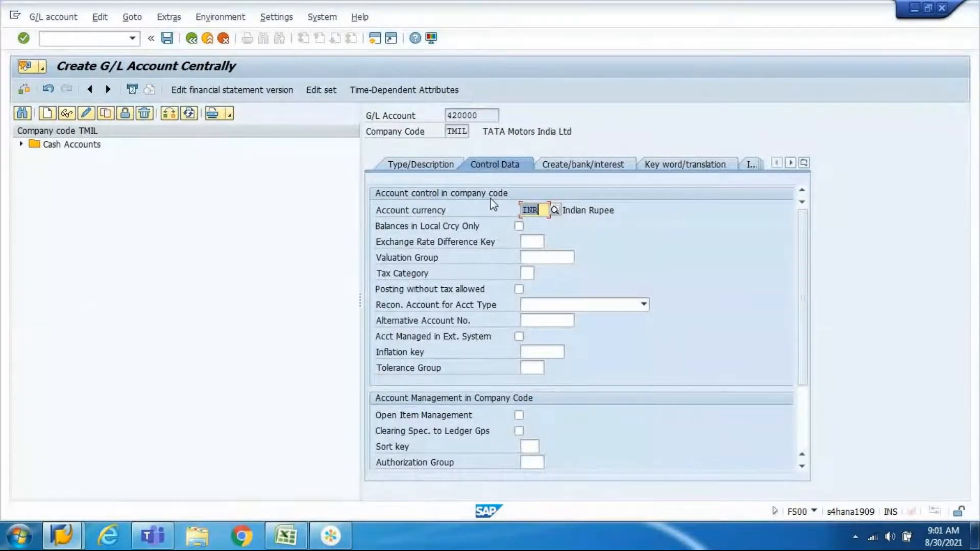
scroll(803, 357, "down", 2)
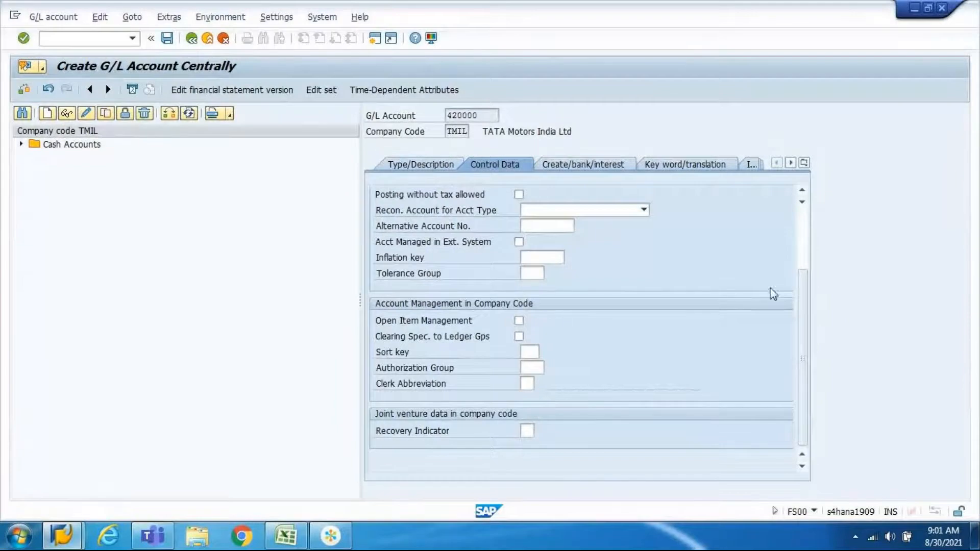
left_click_drag(805, 322, 803, 398)
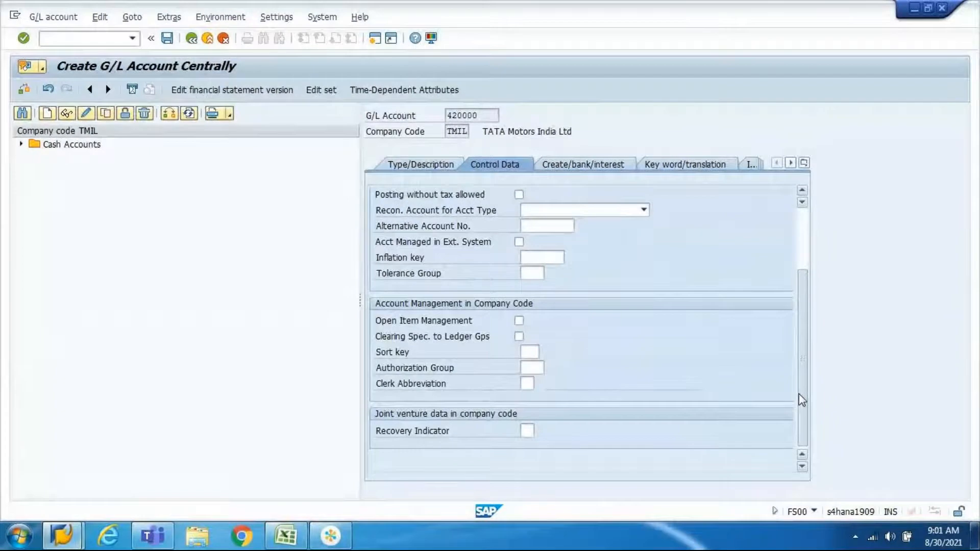
left_click_drag(802, 400, 807, 268)
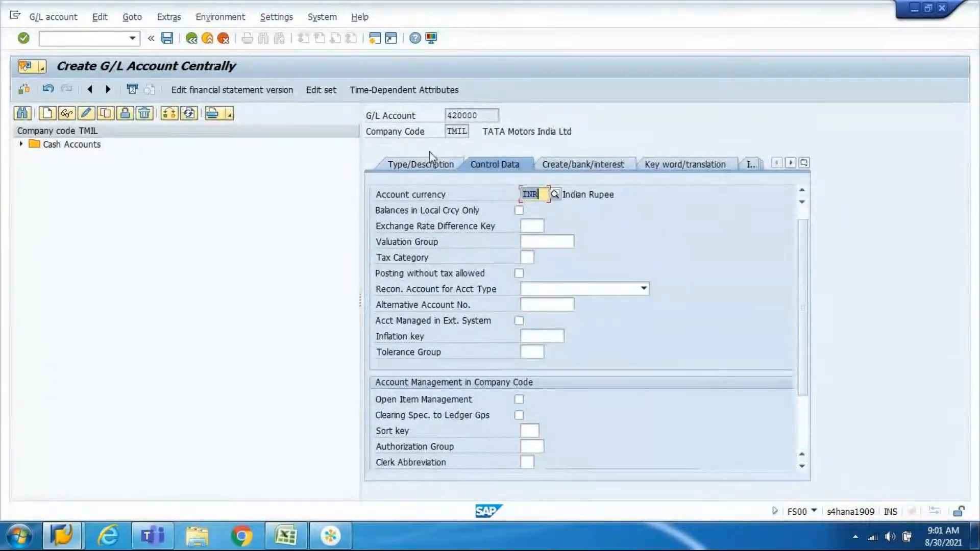
- Change the G/L account type of account 420000 to P Primary Costs or Revenue
left_click(431, 166)
left_click(669, 209)
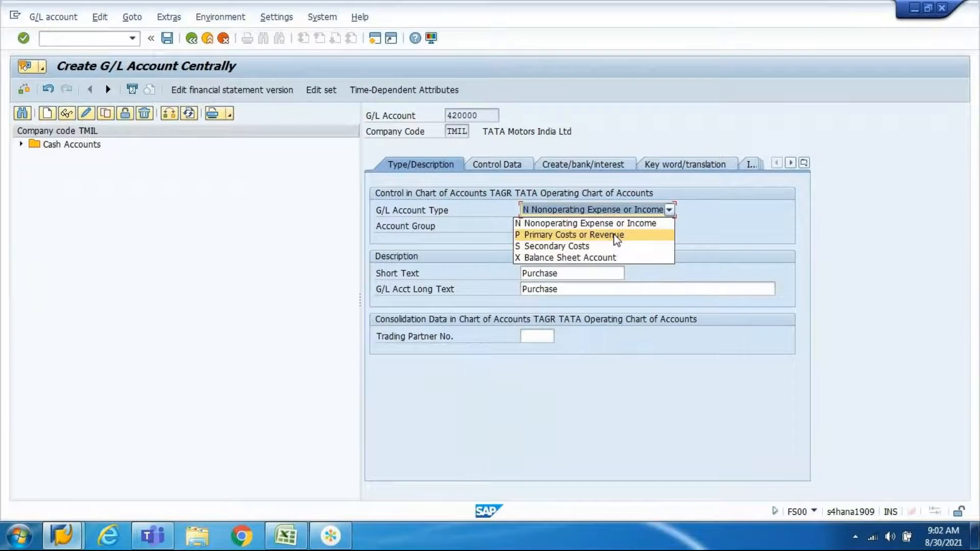
left_click(616, 236)
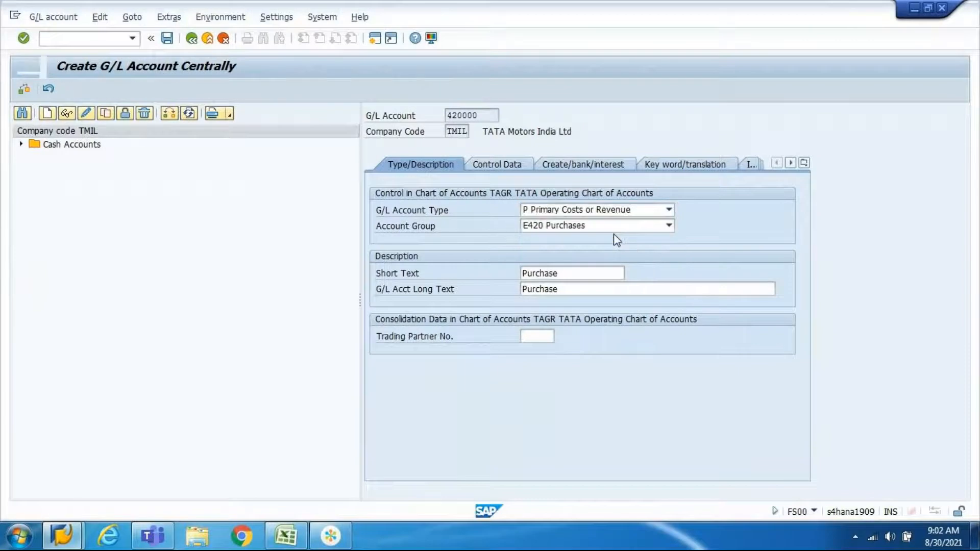
- Examine the controlling area settings offered for the primary costs account type and review the list of account types
left_click(495, 166)
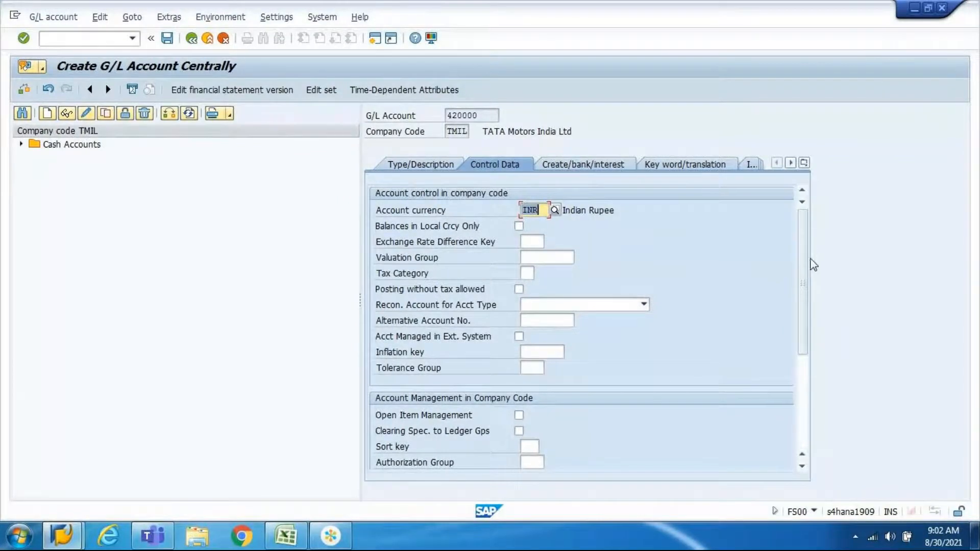
scroll(804, 328, "down", 2)
scroll(804, 328, "down", 2)
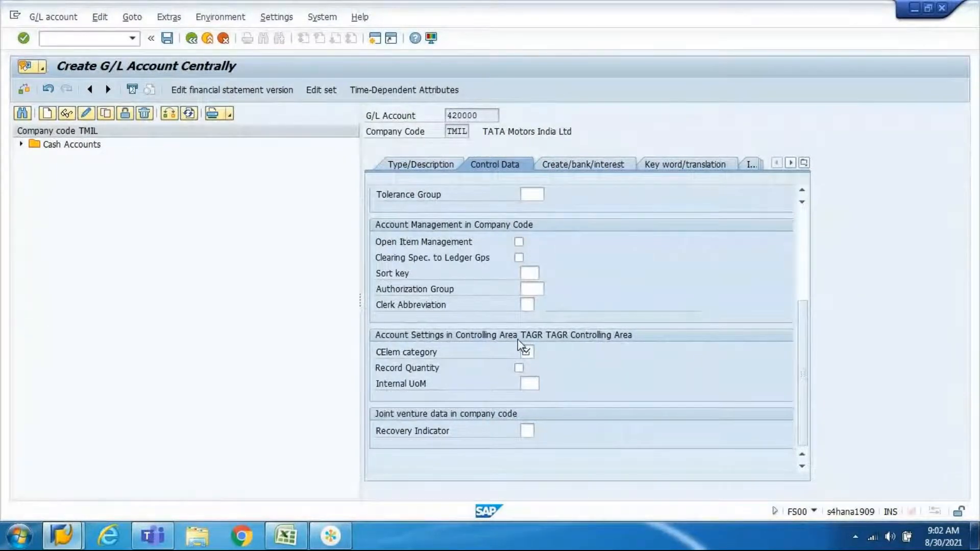
left_click(422, 164)
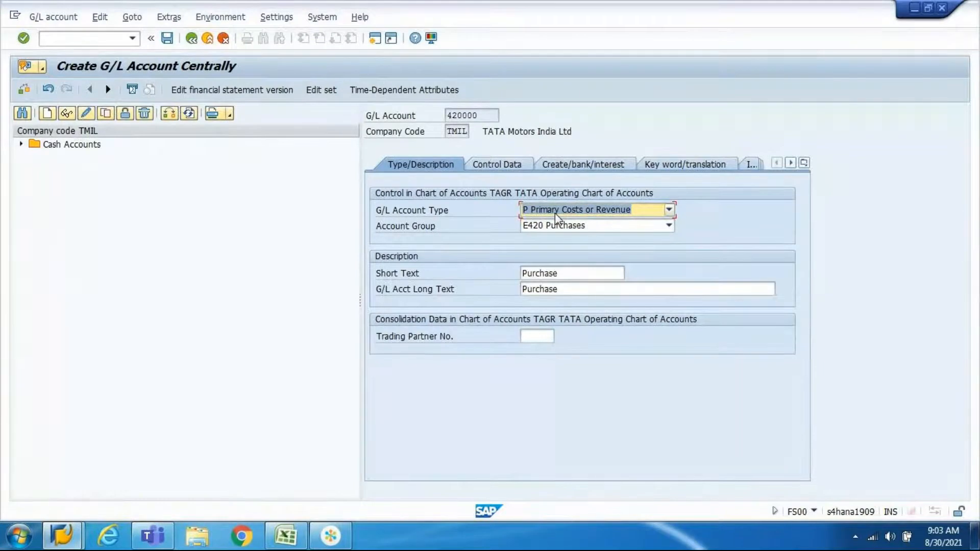
left_click(556, 213)
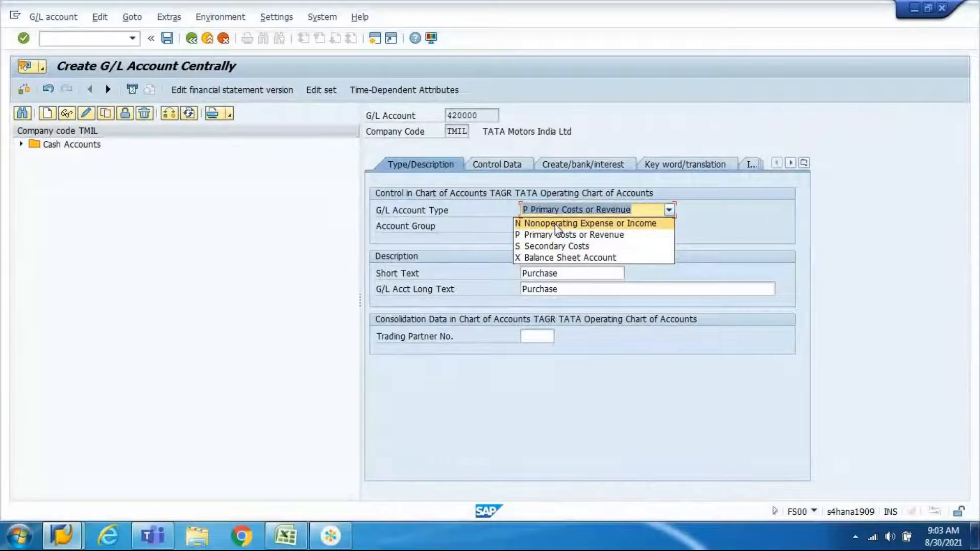
left_click(676, 52)
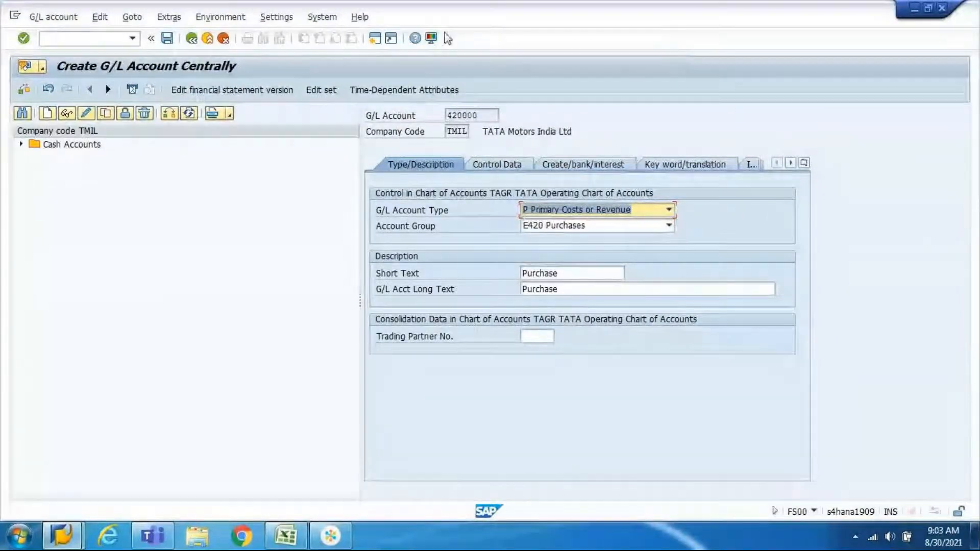
- Open a new SAP session and run transaction KA01
left_click(377, 41)
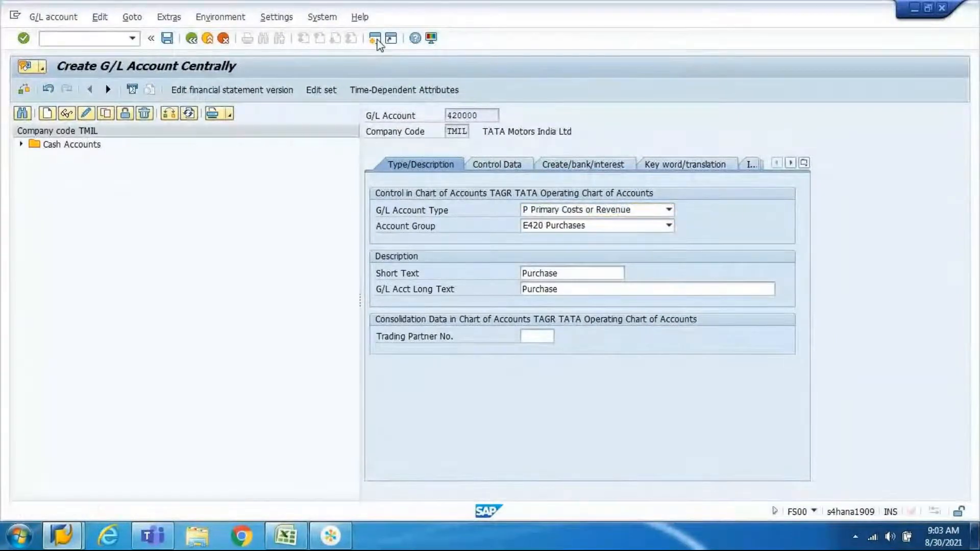
type("ka01")
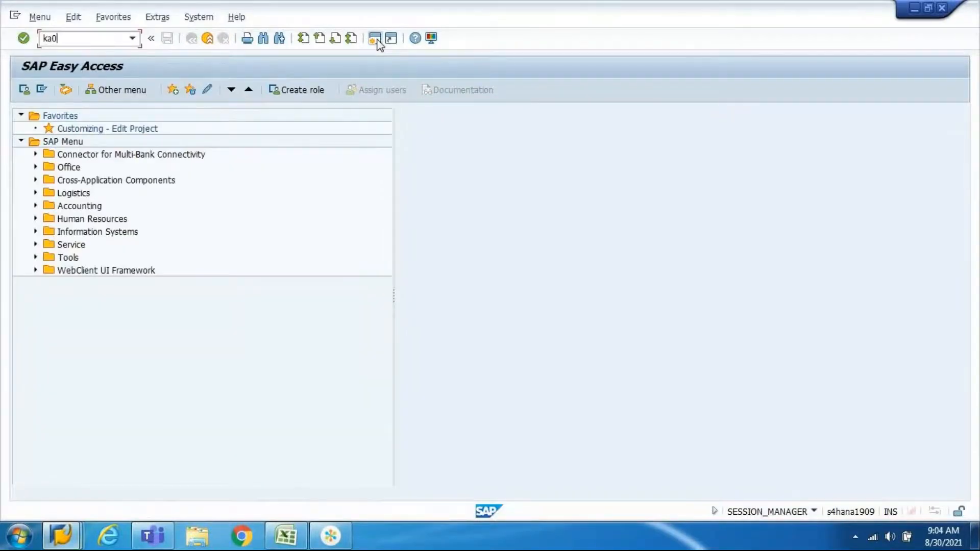
key("Return")
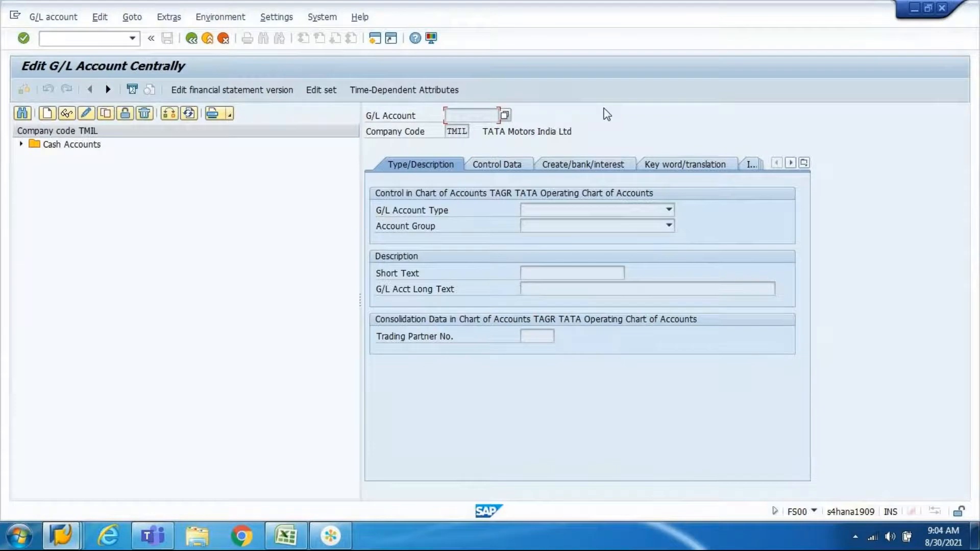
- Return the new session to SAP Easy Access, run another controlling transaction code and acknowledge the information dialog
left_click(104, 42)
type("/n")
key("Return")
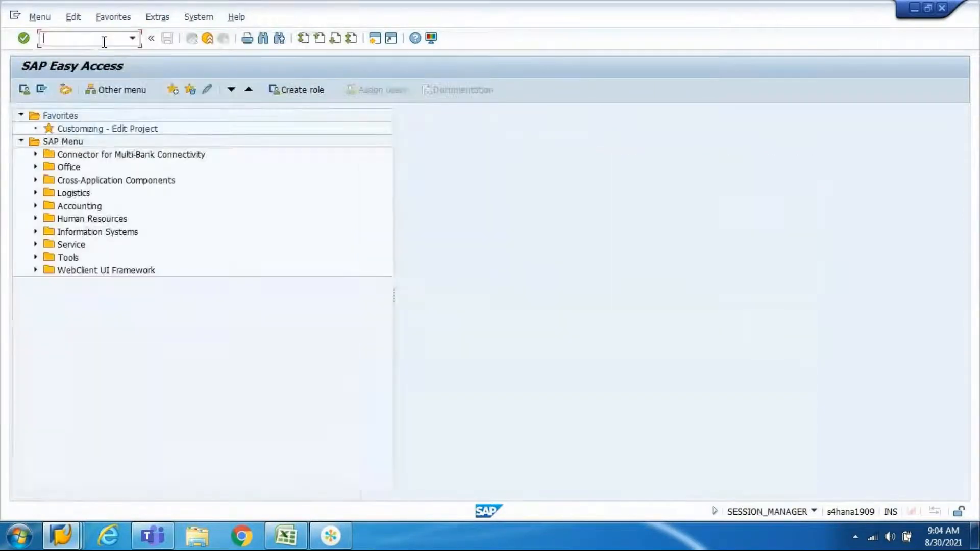
type("ks03")
key("Return")
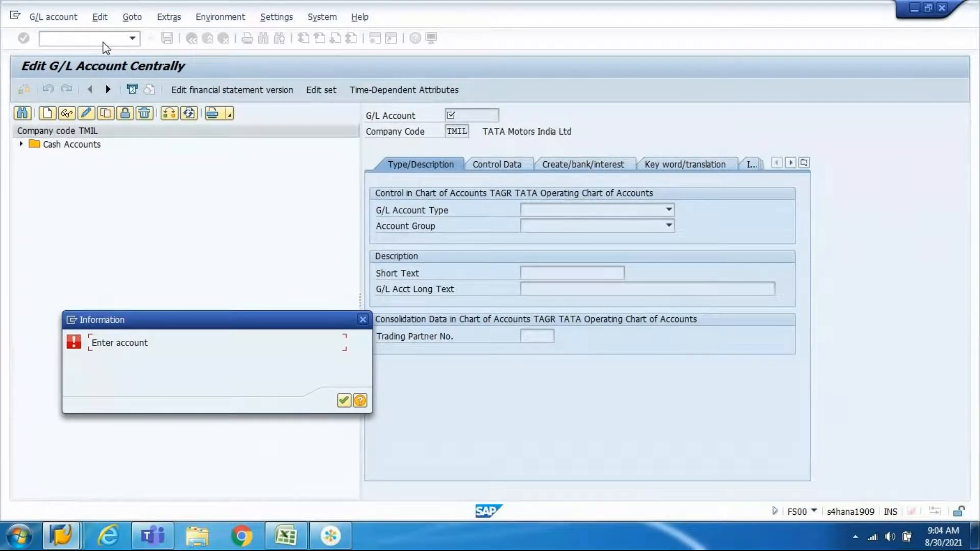
key("Return")
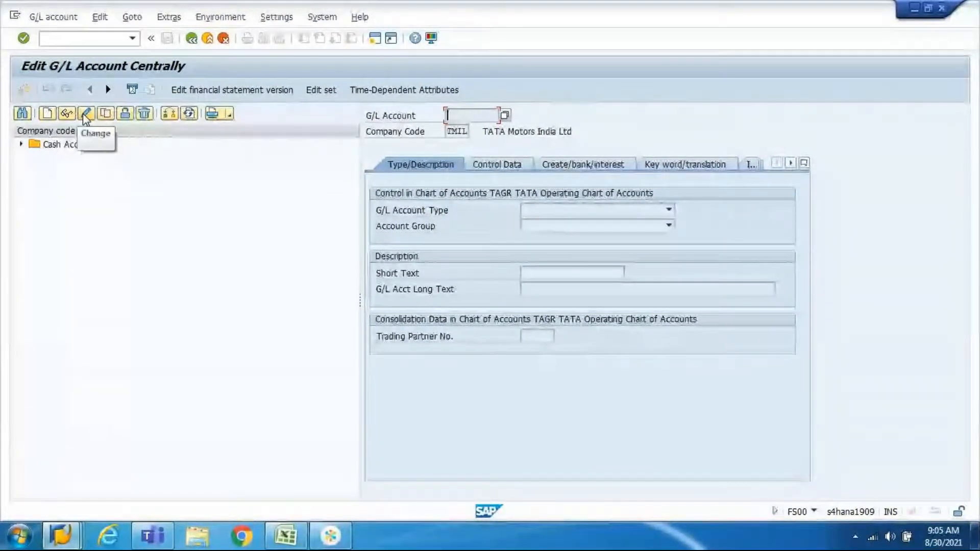
- Return the current session to SAP Easy Access and run transaction KA04
left_click(96, 39)
type("/n")
key("Return")
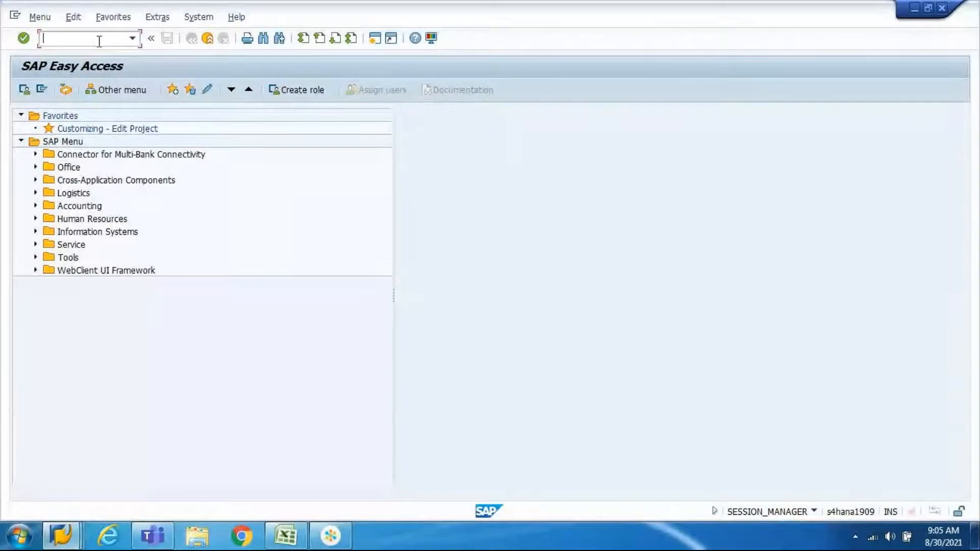
type("ka04")
key("Return")
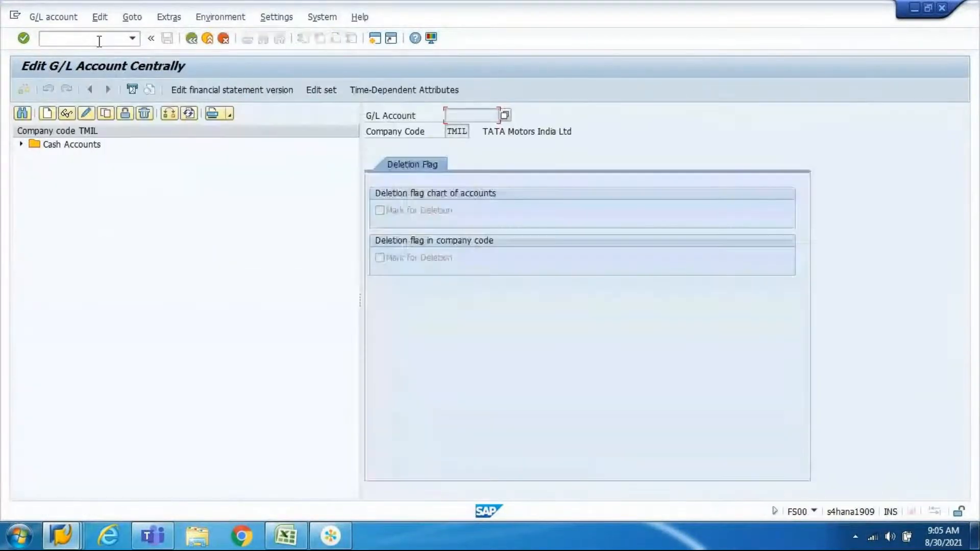
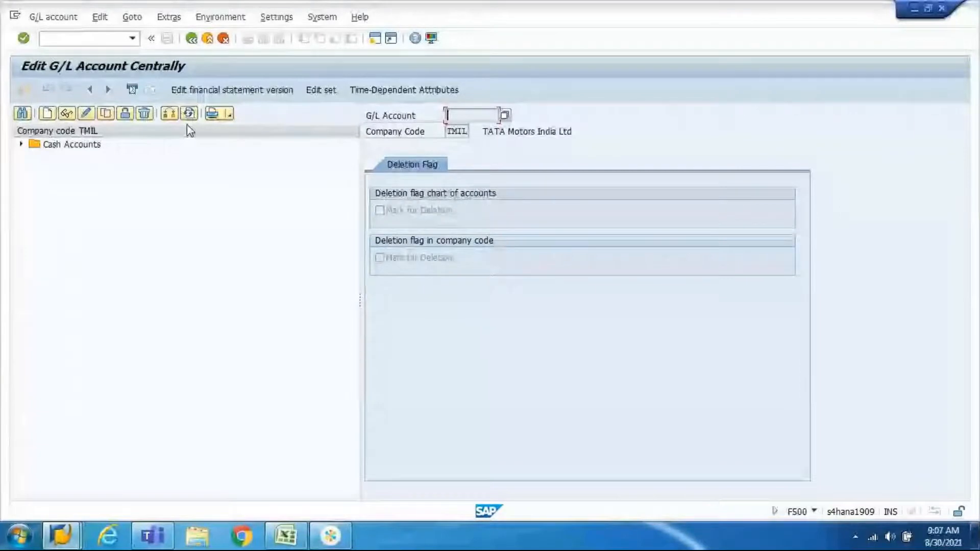
- Leave the G/L account editing screen and switch back to the session in which account 420000 is being created
key("F3")
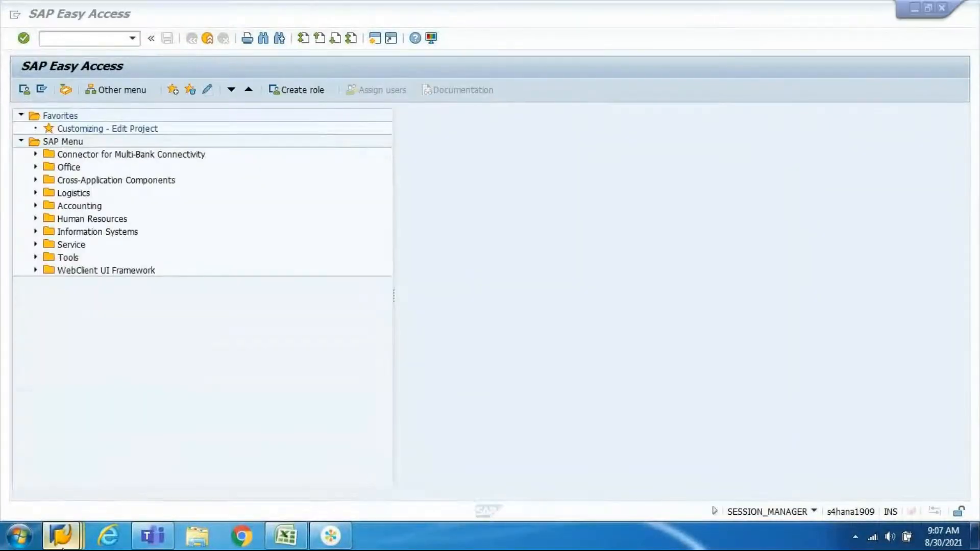
mouse_move(61, 536)
left_click(214, 481)
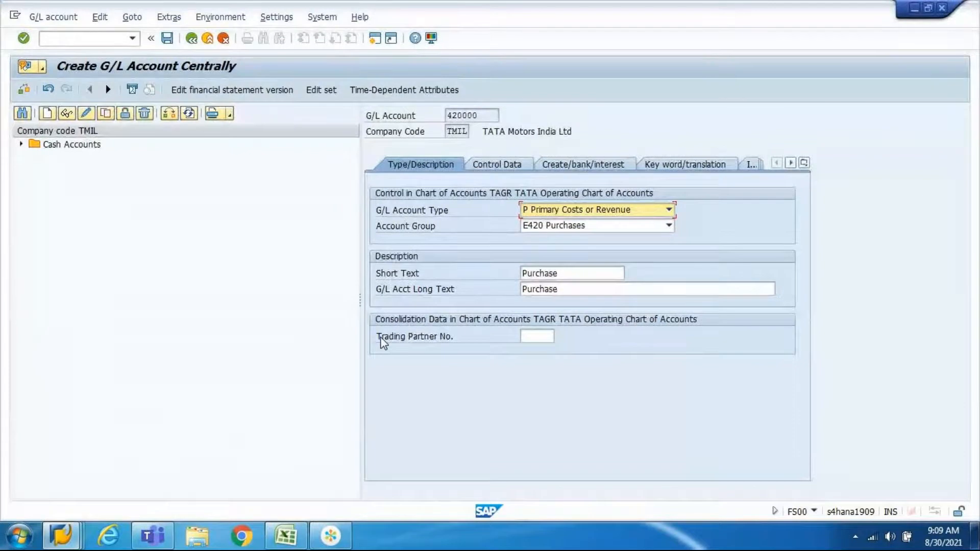
- Review the cost element categories offered for the primary costs account type in the control data of account 420000, without picking one
left_click(498, 168)
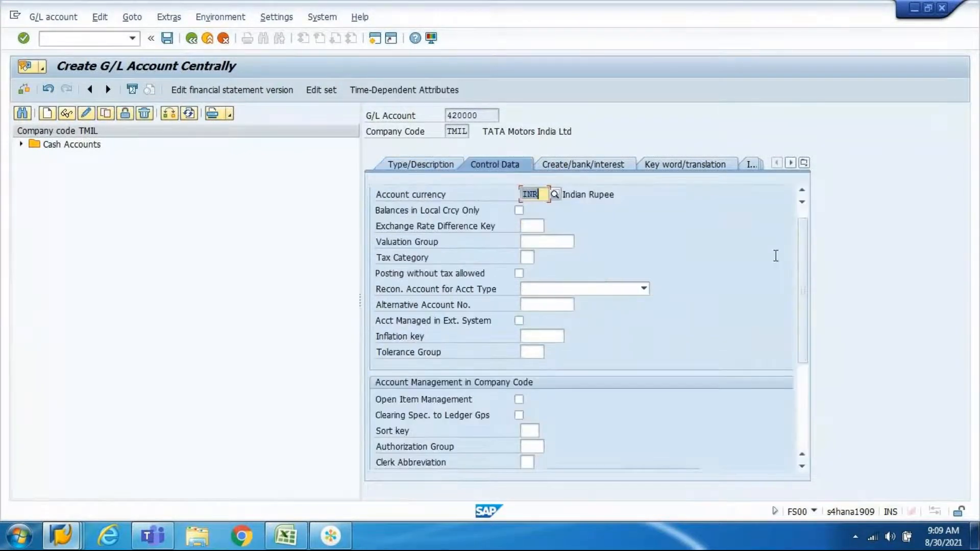
left_click_drag(805, 284, 789, 380)
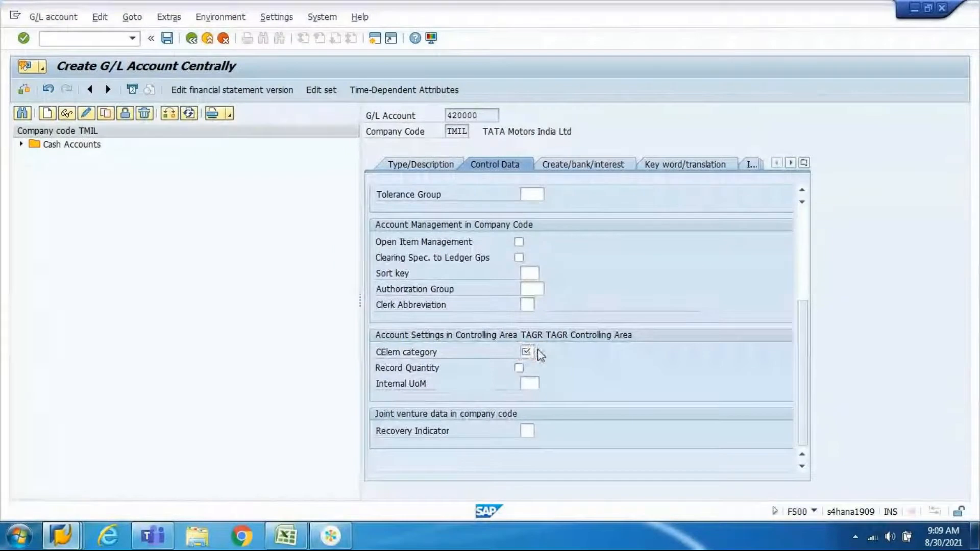
key("F4")
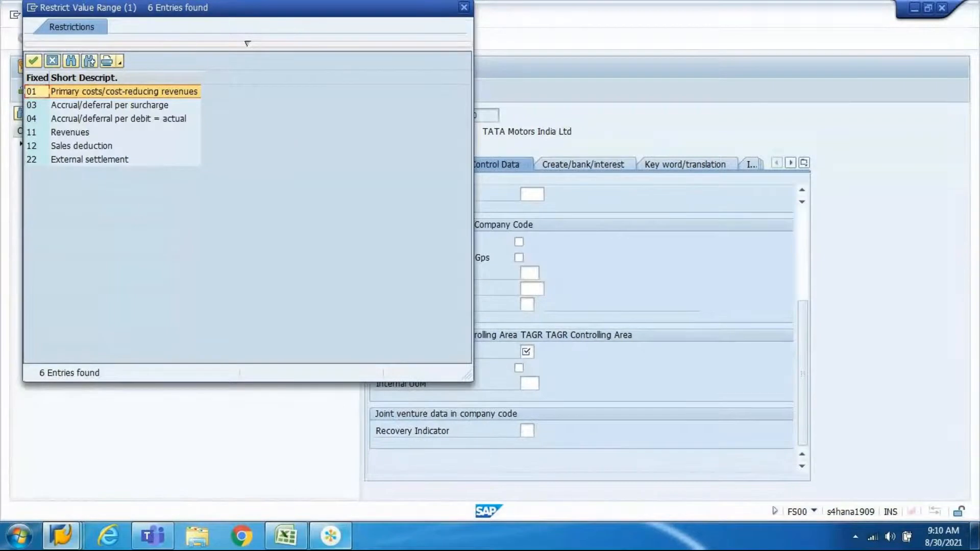
left_click(330, 536)
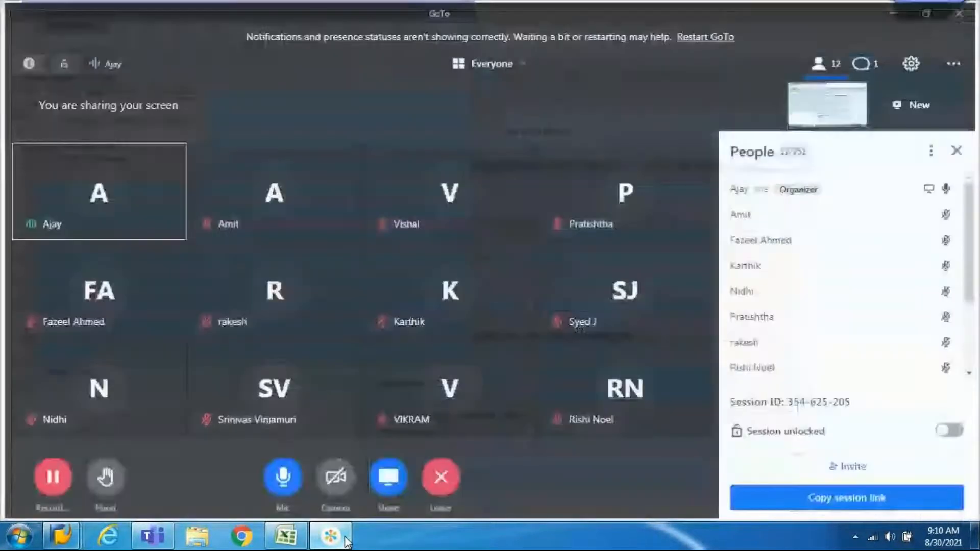
left_click(345, 542)
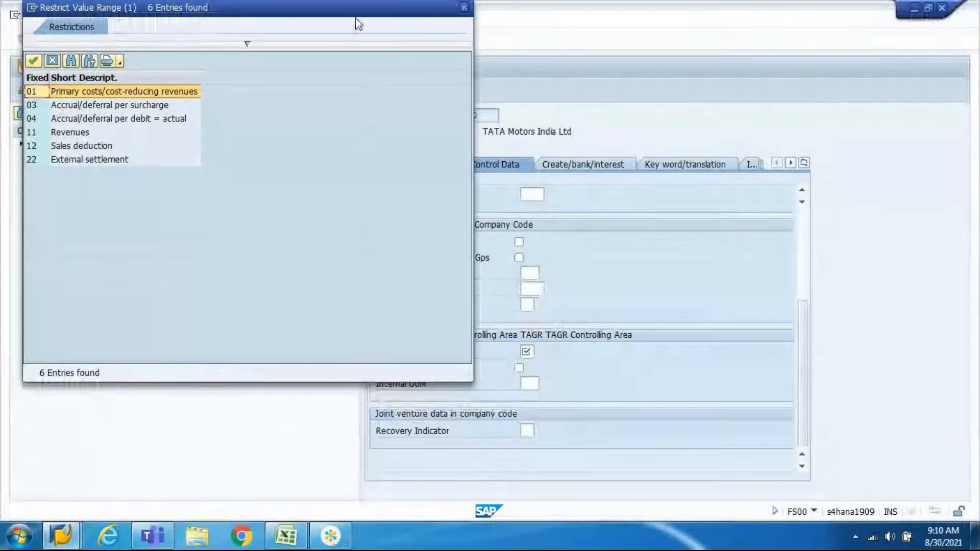
left_click_drag(359, 17, 375, 60)
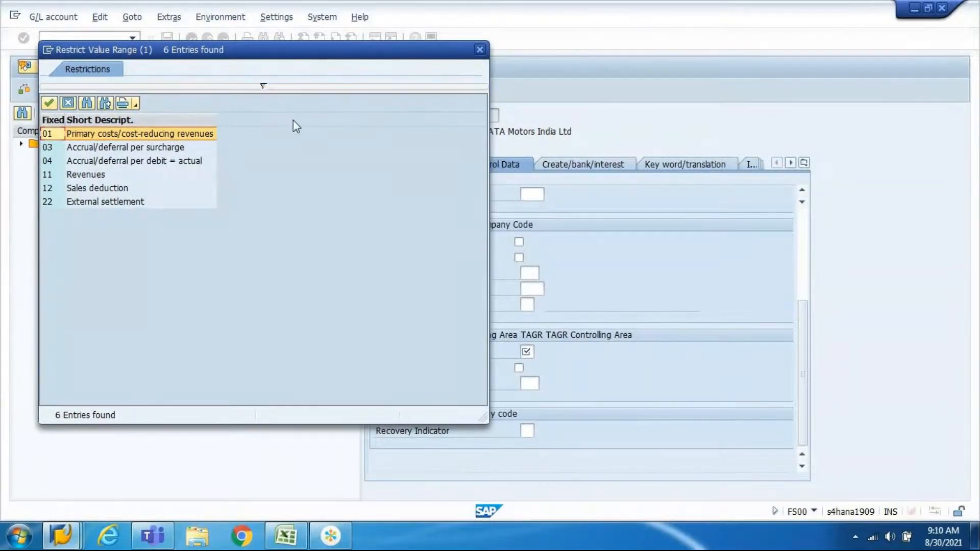
left_click(96, 175)
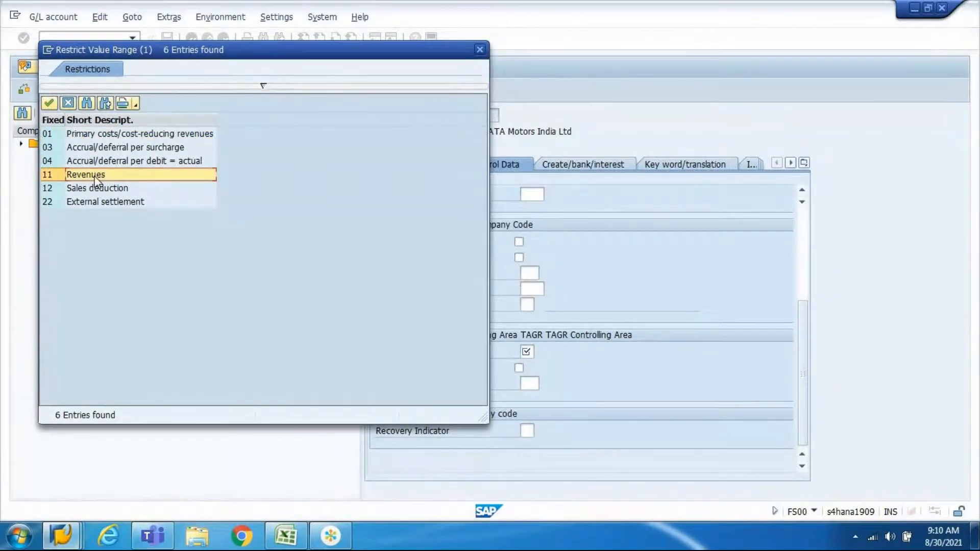
left_click(97, 190)
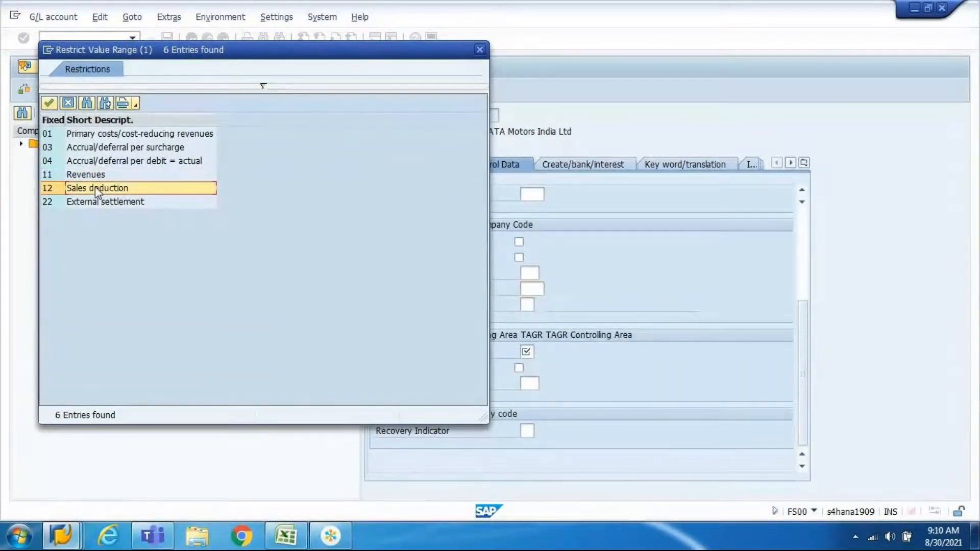
left_click(85, 161)
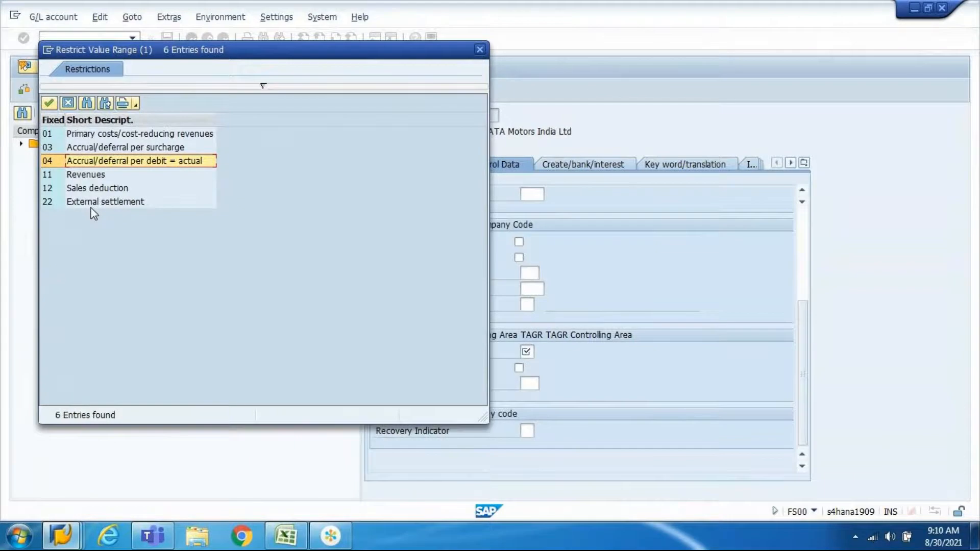
left_click(79, 134)
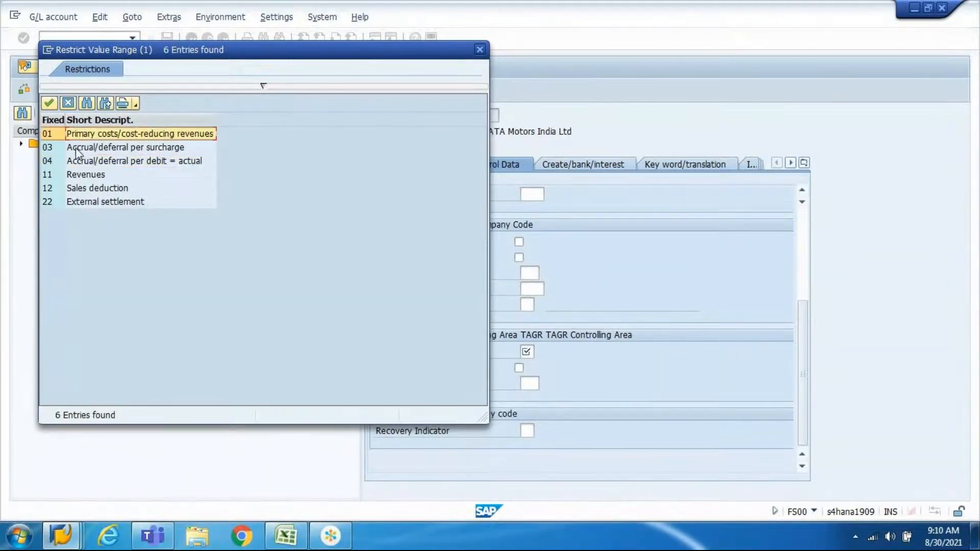
left_click(80, 180)
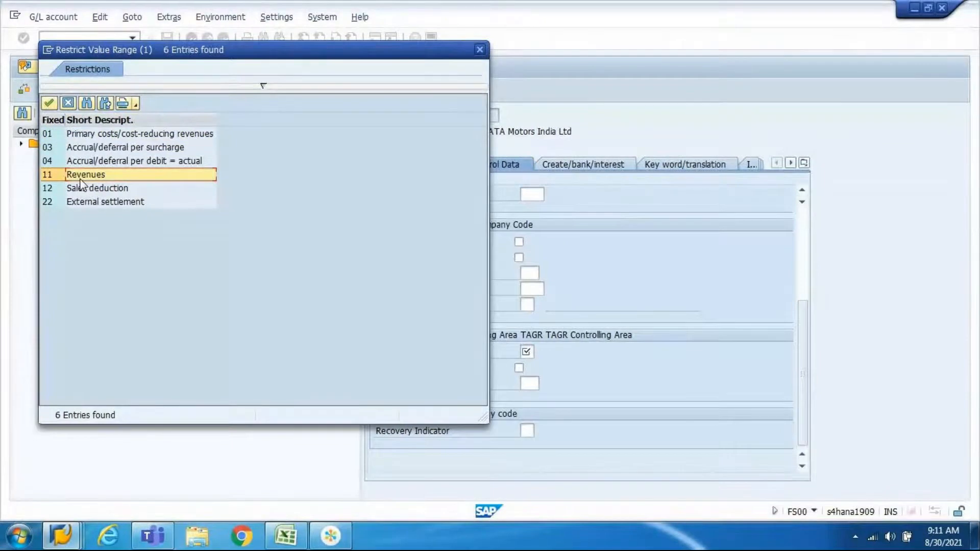
left_click(480, 51)
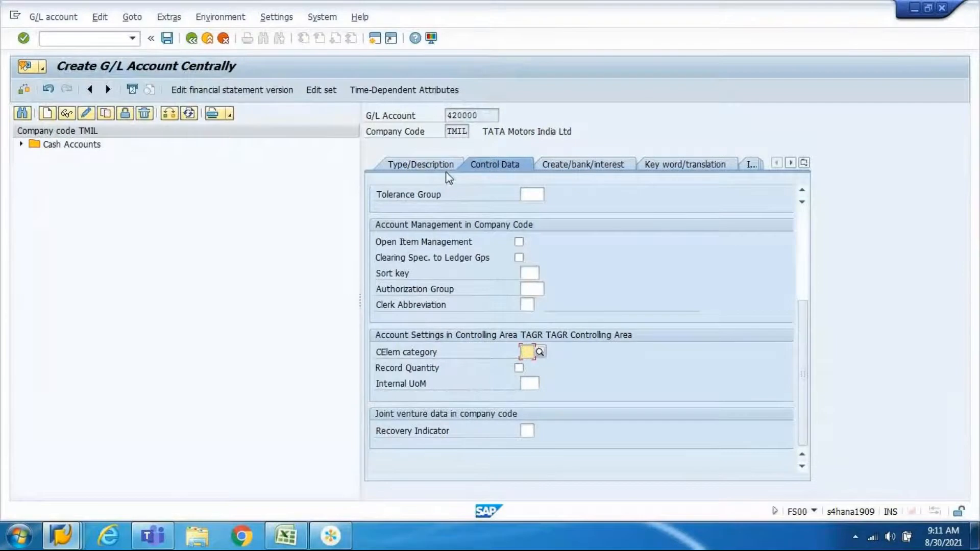
- Change the G/L account type of account 420000 to S Secondary Costs
left_click(447, 170)
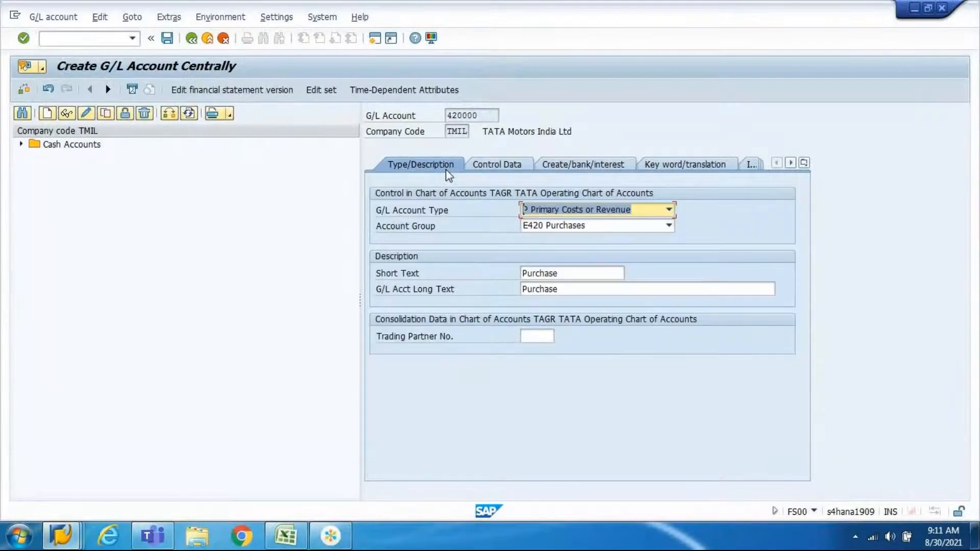
left_click(562, 214)
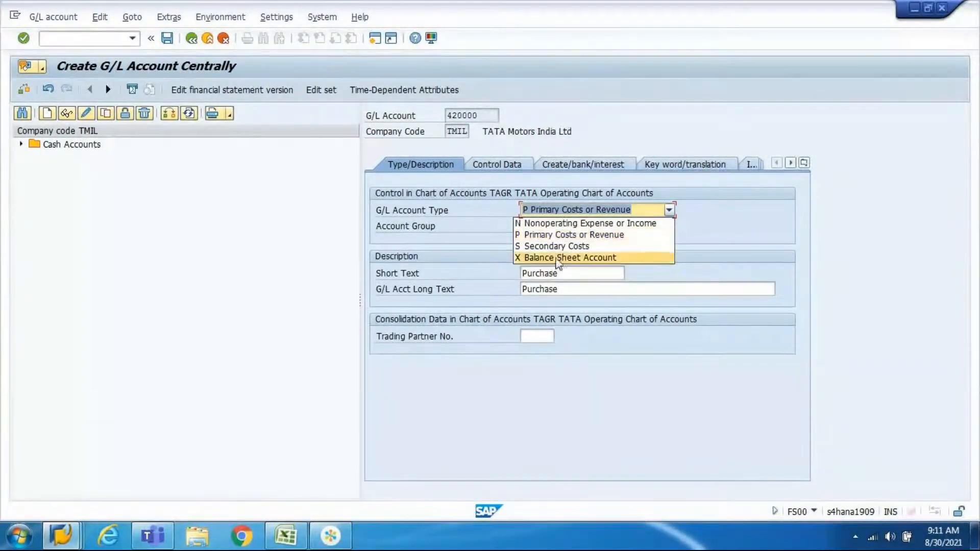
left_click(557, 247)
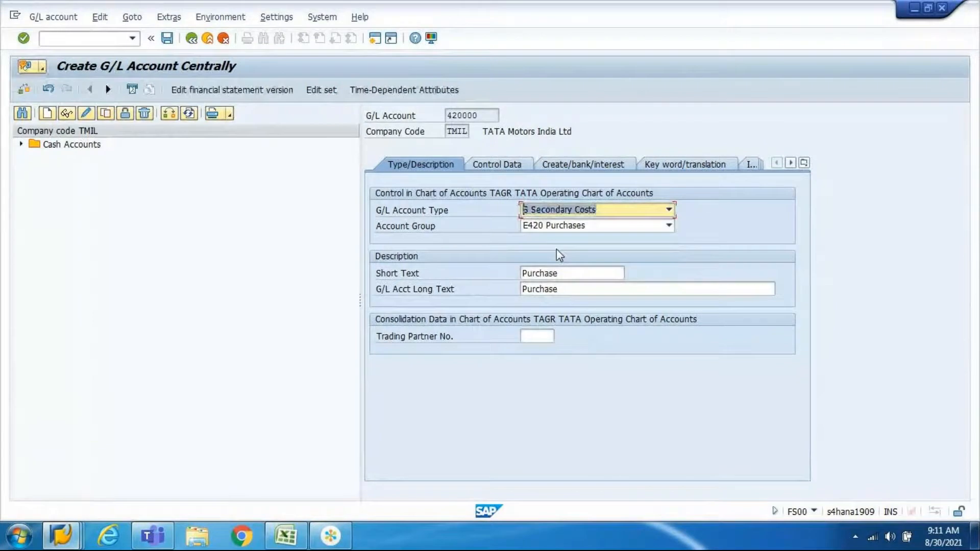
- Review the cost element categories offered for the secondary costs account type in the controlling area settings and close the list without a selection
left_click(496, 162)
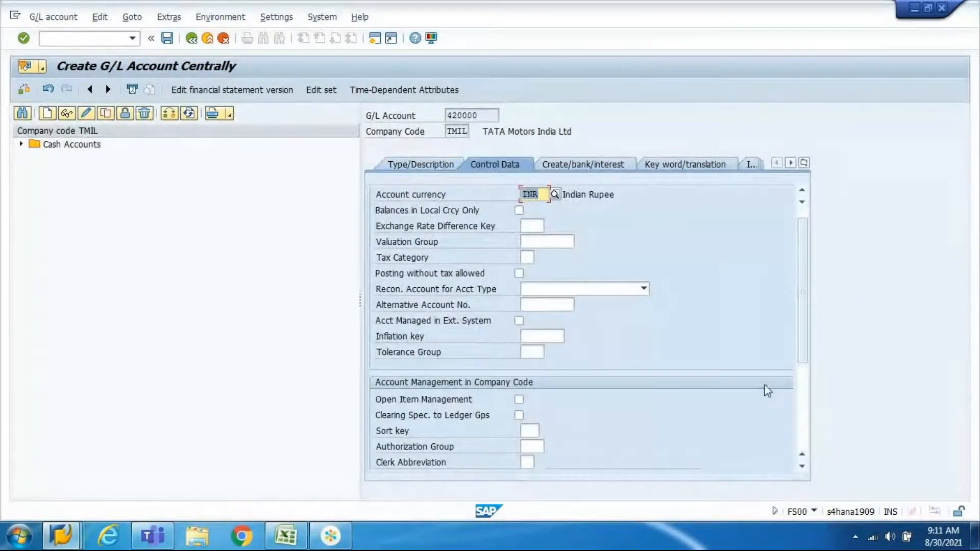
scroll(802, 423, "down", 3)
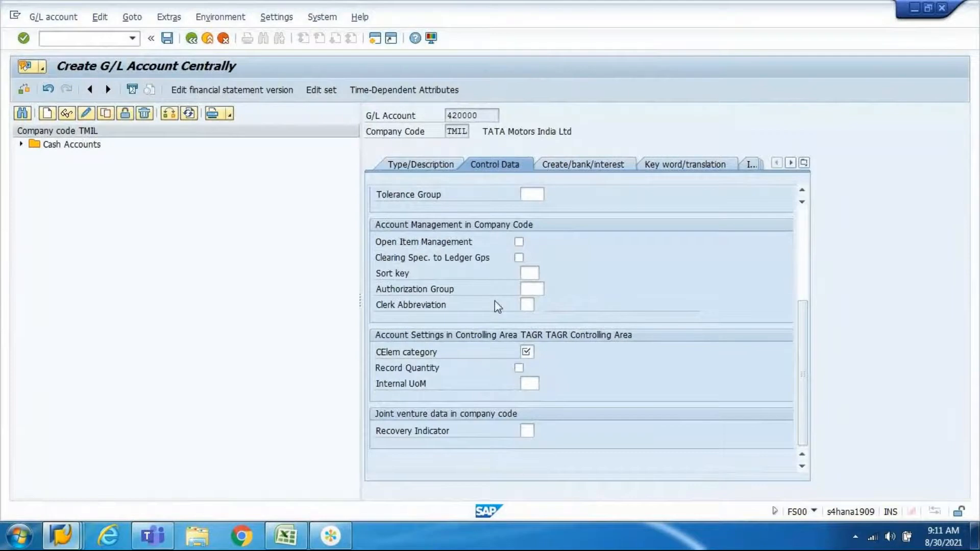
left_click(527, 352)
left_click(540, 352)
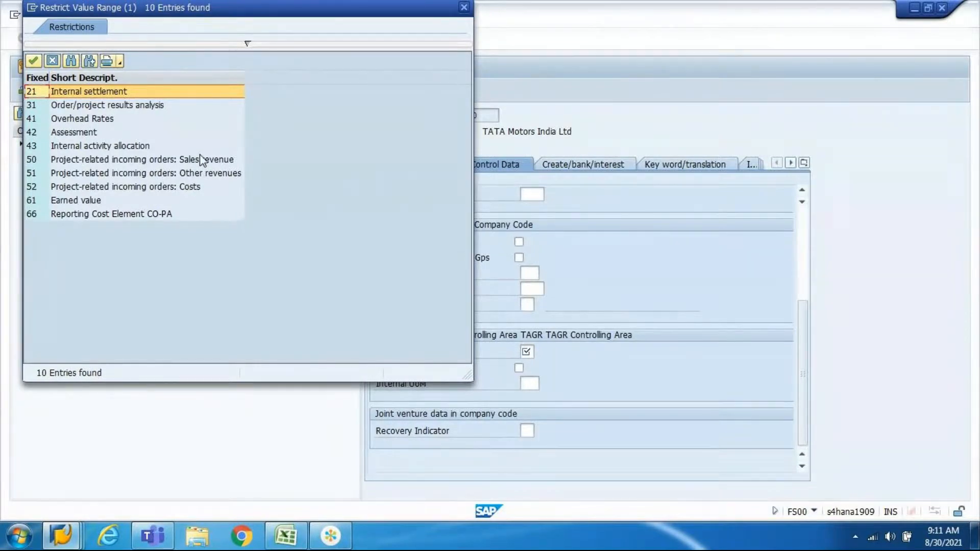
left_click(84, 92)
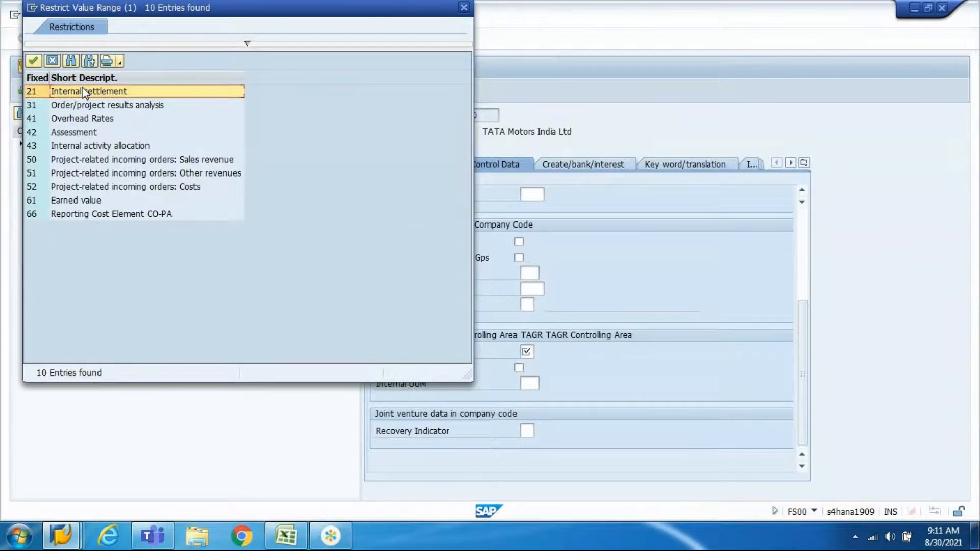
left_click(77, 135)
left_click(79, 149)
left_click(82, 123)
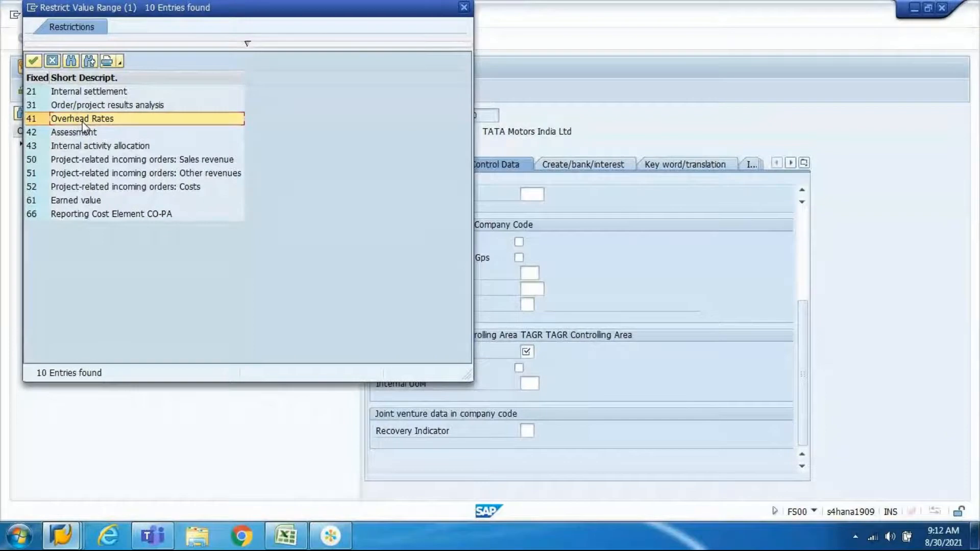
left_click(464, 7)
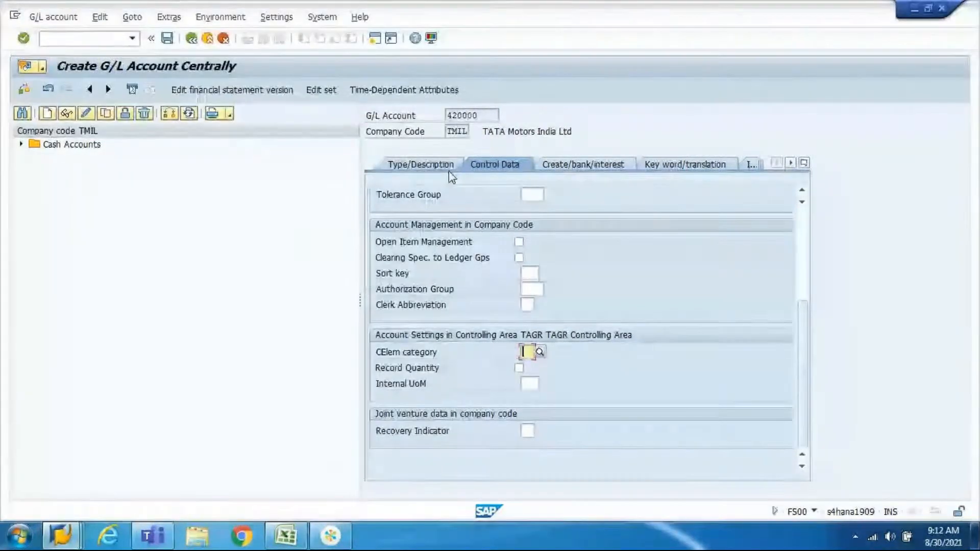
- Set the G/L account type of account 420000 to N Nonoperating Expense or Income
left_click(450, 169)
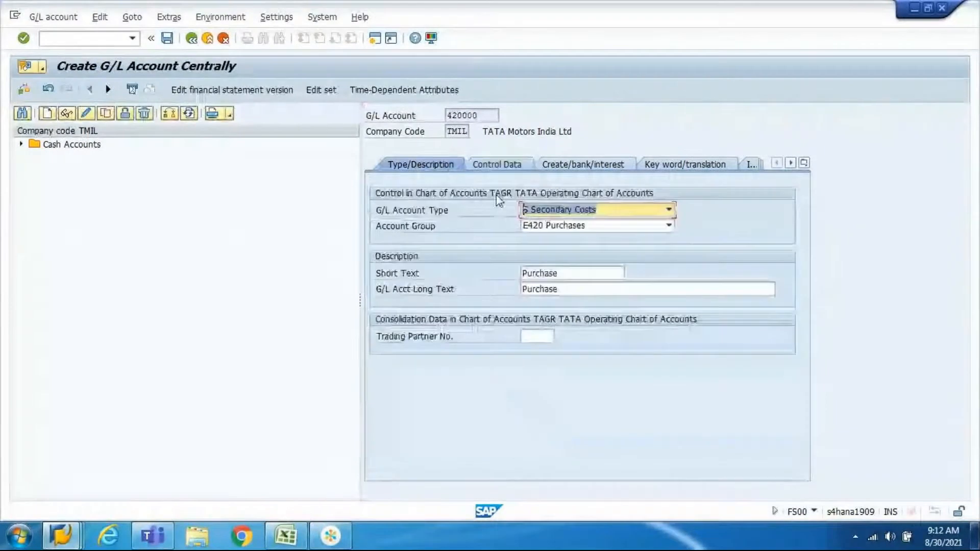
left_click(602, 213)
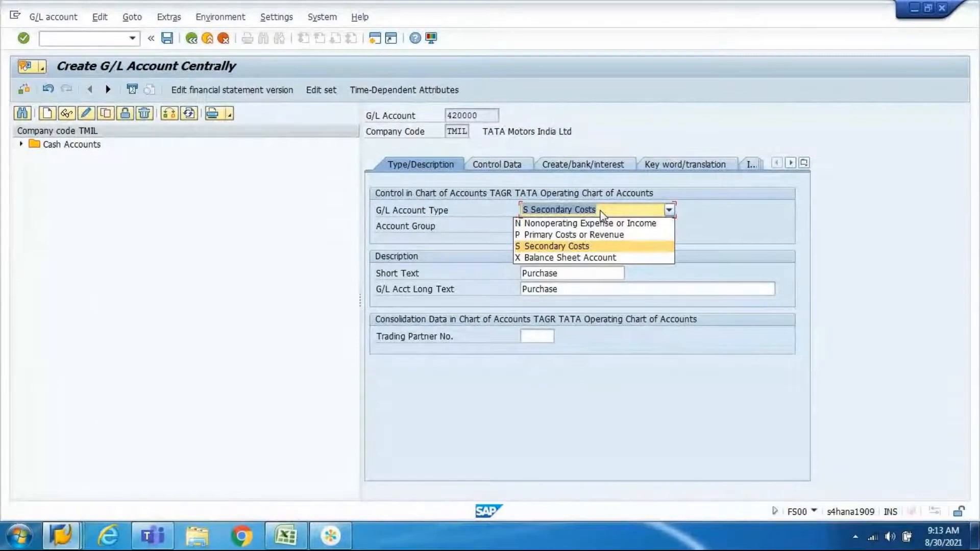
left_click(600, 228)
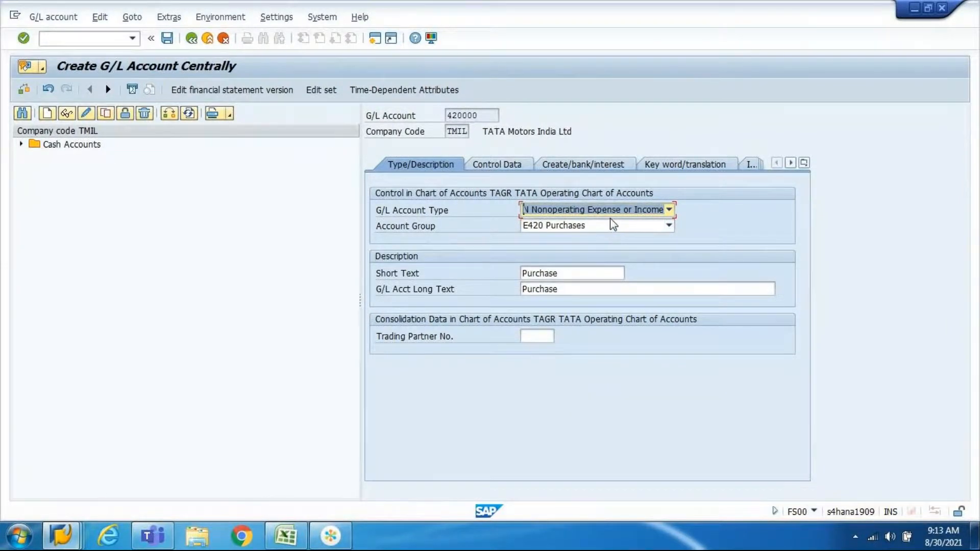
- Examine the control data of account 420000 for controlling area settings under the nonoperating account type
left_click(514, 166)
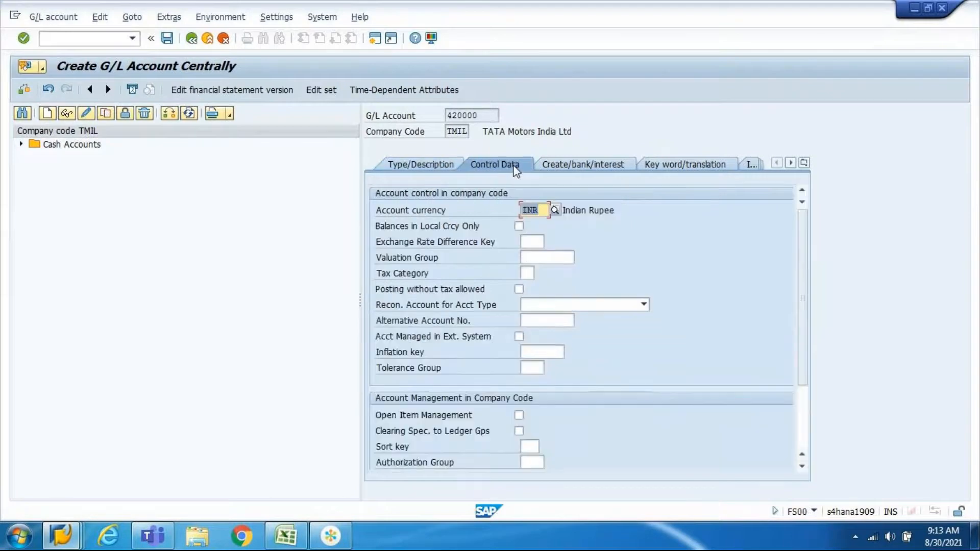
scroll(799, 370, "down", 2)
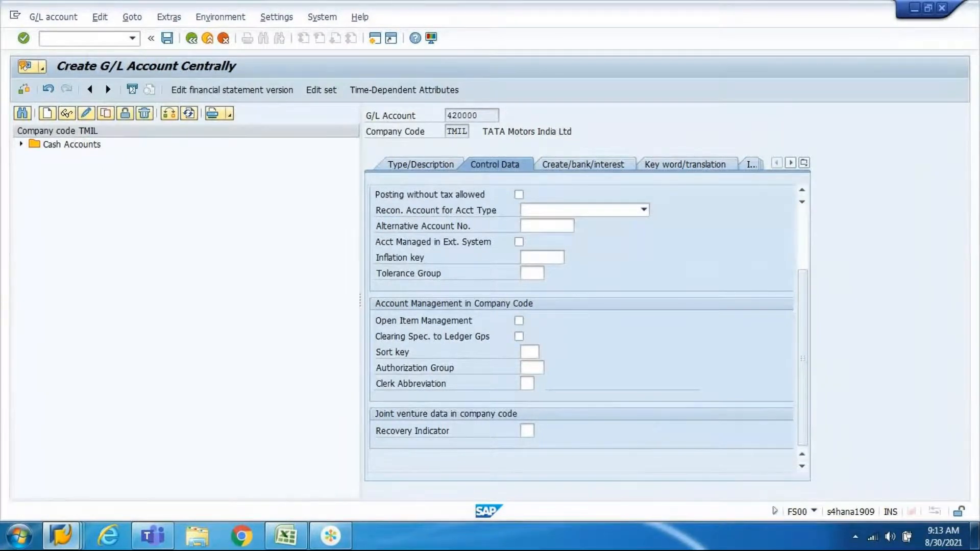
left_click(336, 538)
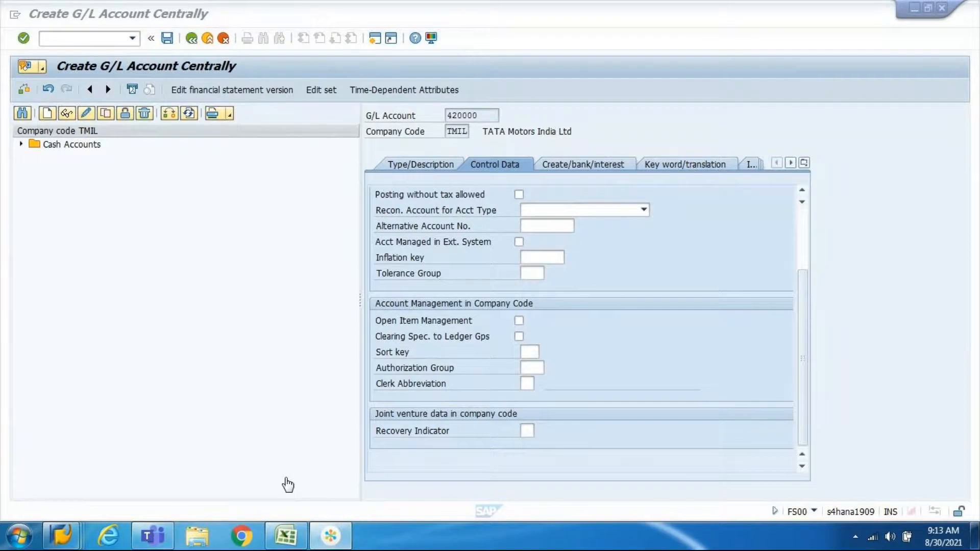
mouse_move(168, 545)
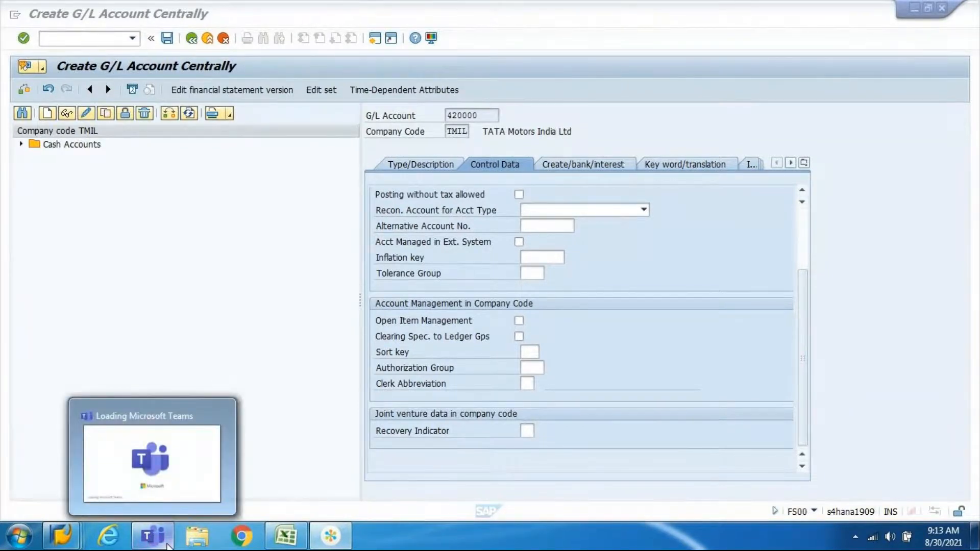
left_click(324, 545)
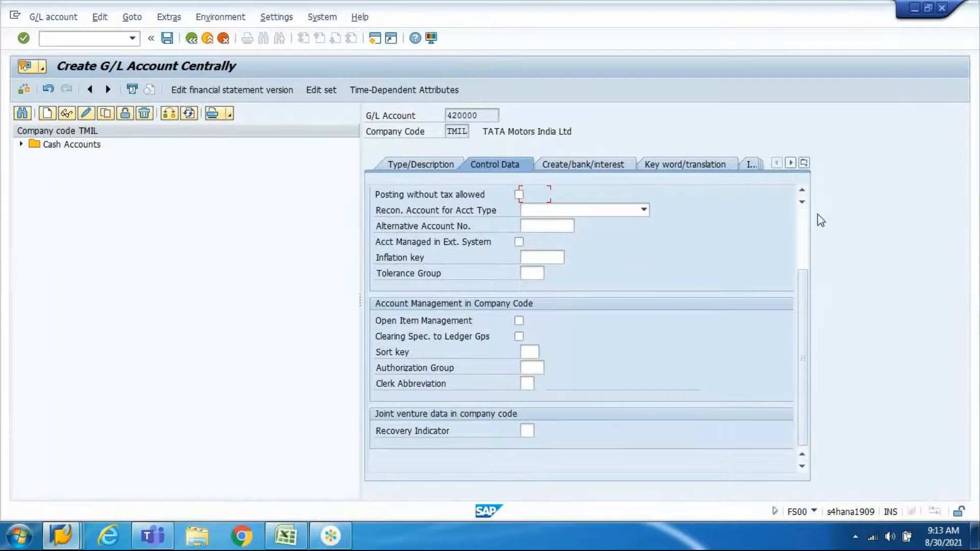
scroll(808, 241, "up", 2)
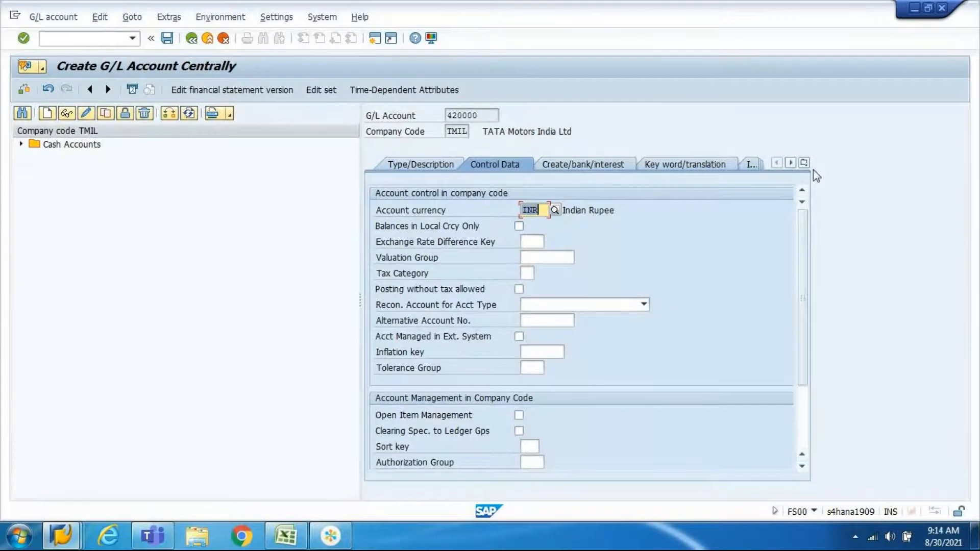
- Set the sort key of account 420000 to 001 Posting date in the company code account management data
scroll(803, 267, "down", 3)
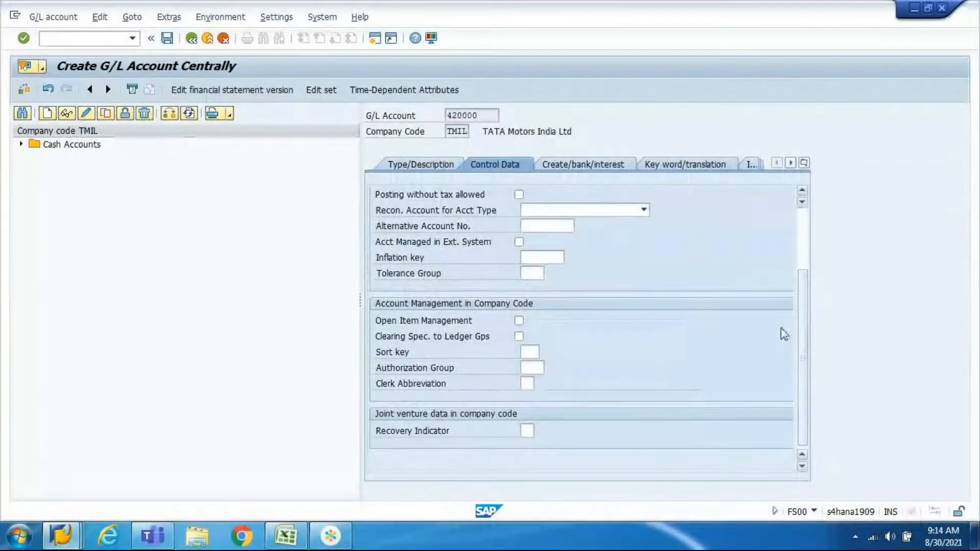
left_click(534, 353)
left_click(545, 353)
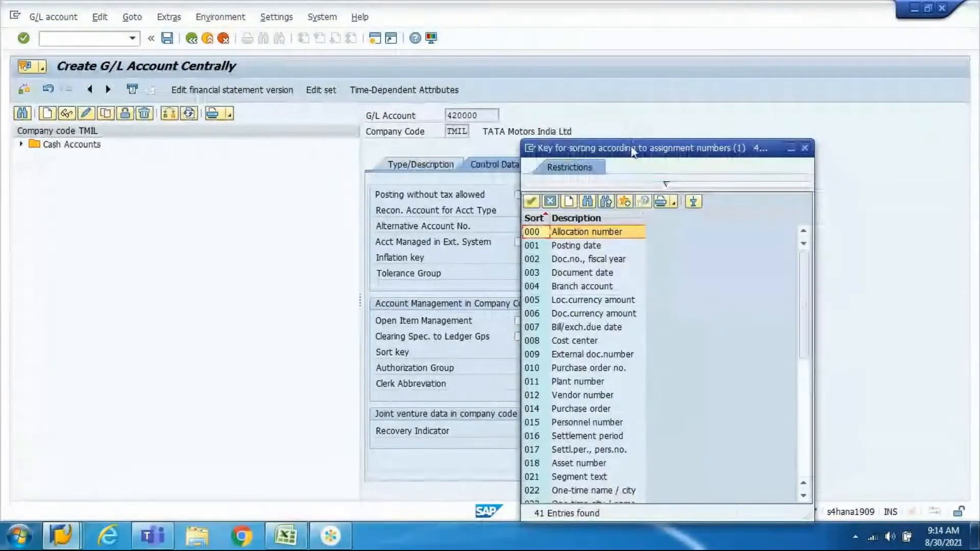
left_click_drag(631, 148, 616, 90)
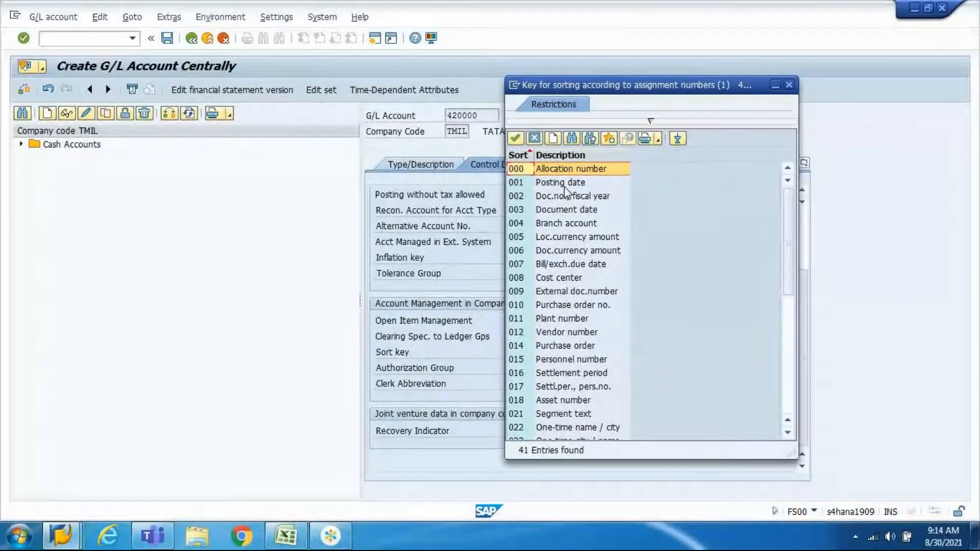
left_click_drag(630, 90, 680, 81)
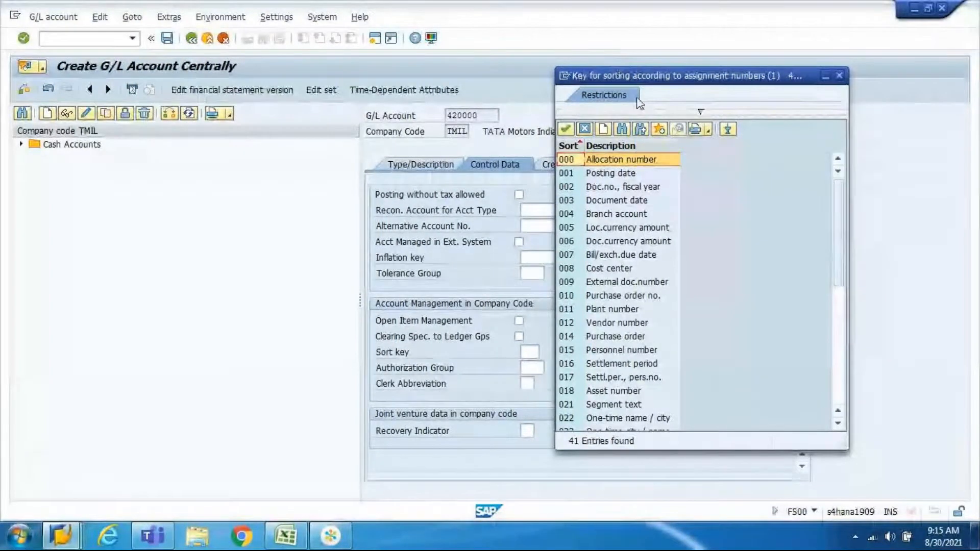
left_click(609, 174)
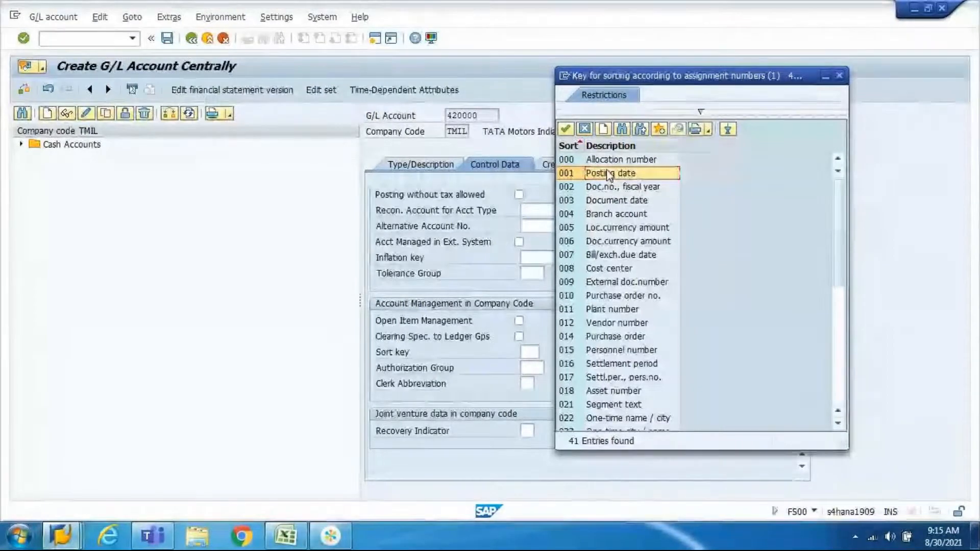
double_click(609, 174)
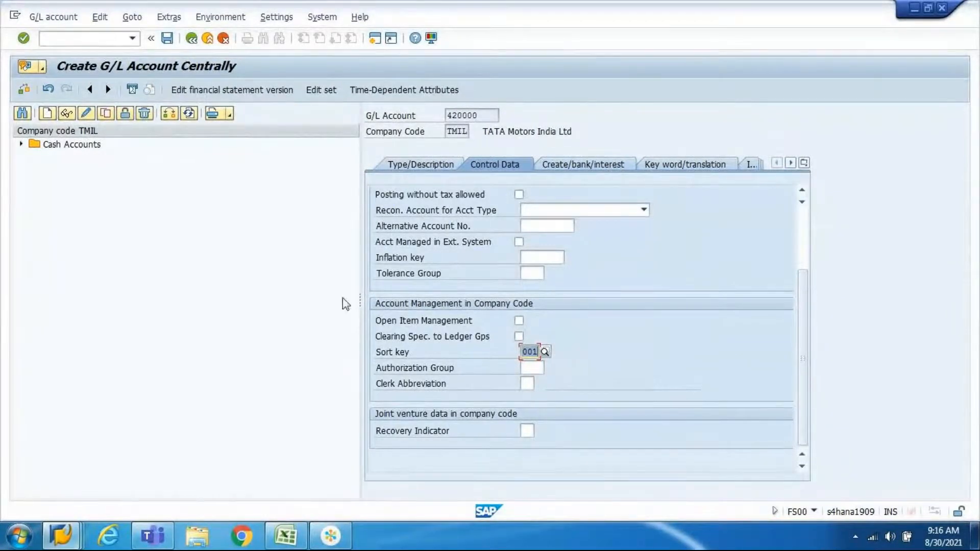
- Switch to the free SAP Easy Access session and open the G/L account line item display with transaction FBL3N
left_click(62, 535)
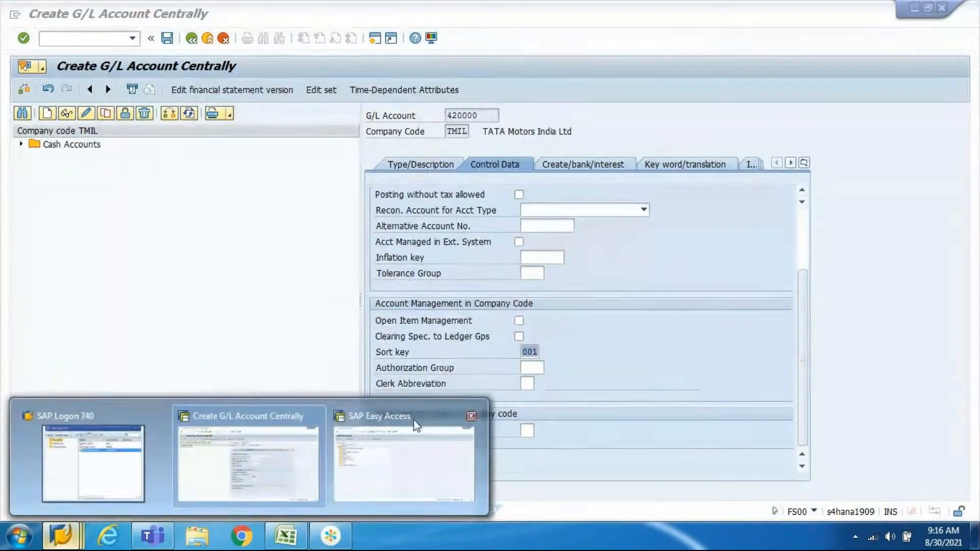
left_click(416, 426)
type("fbl3n")
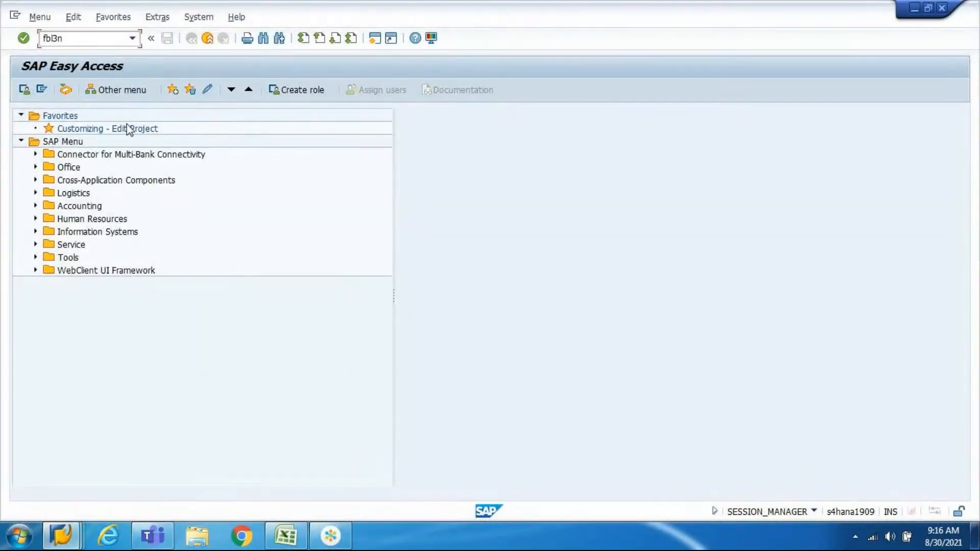
key("Return")
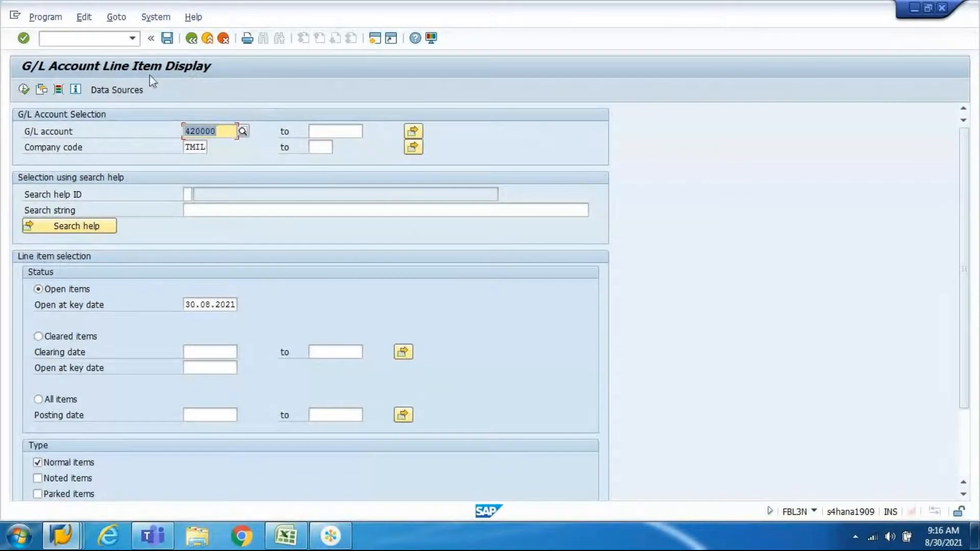
- Replace the current transaction with the G/L view of the line item display, FAGLL03
left_click(67, 38)
type("/nf")
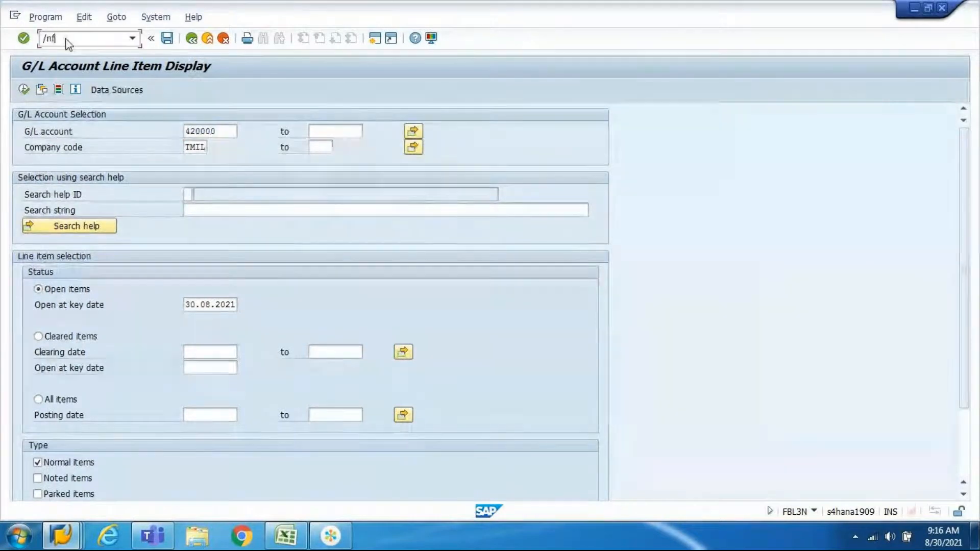
type("agll03")
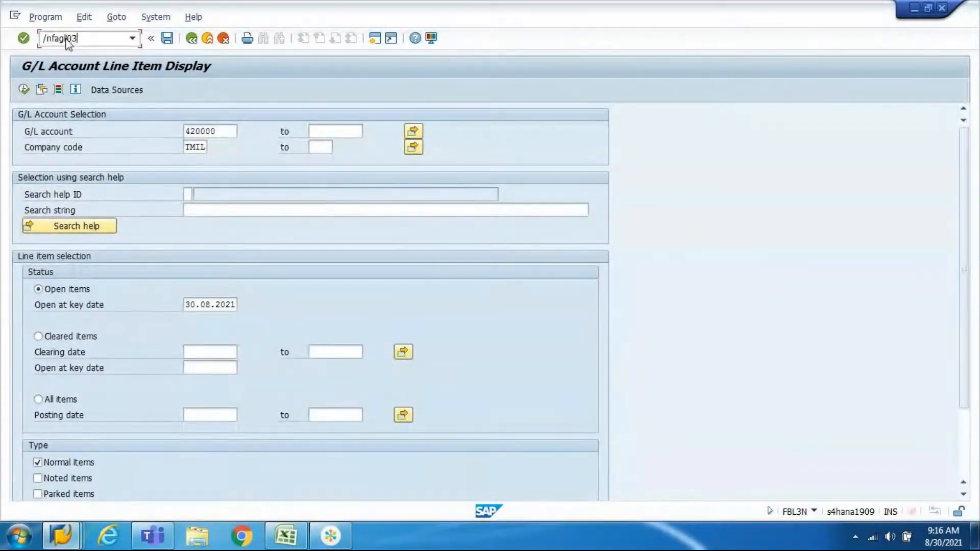
key("Return")
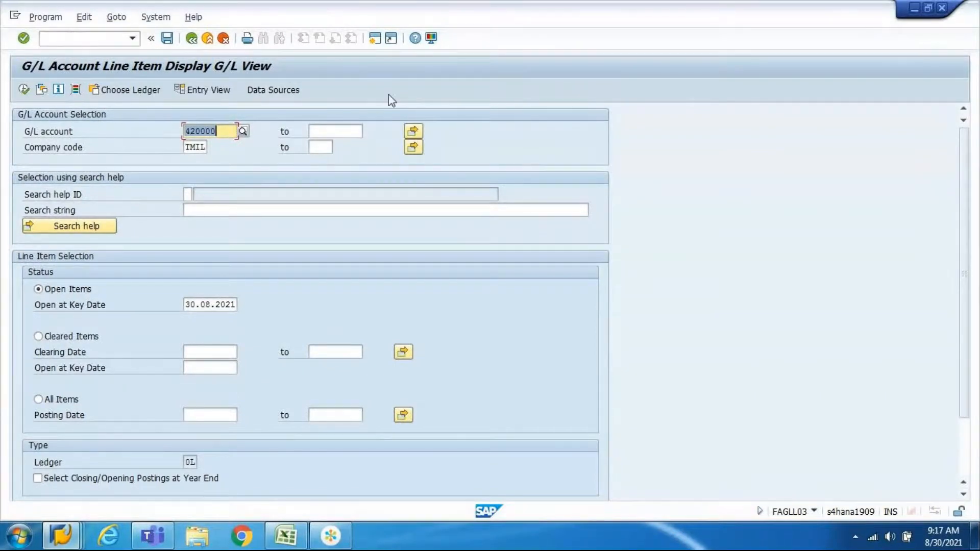
- Run the G/L view line item report with the G/L account cleared and return to the selection screen
key("BackSpace")
left_click(187, 149)
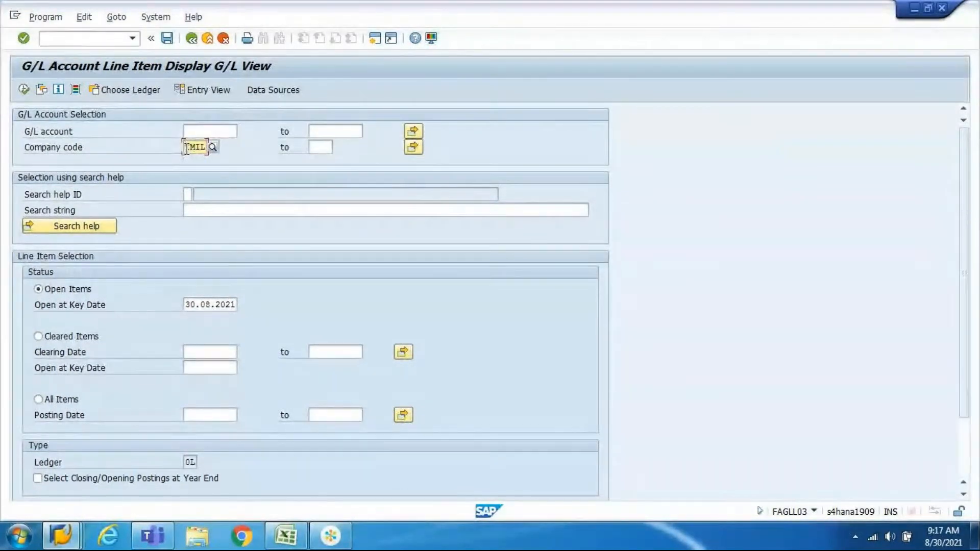
left_click(24, 90)
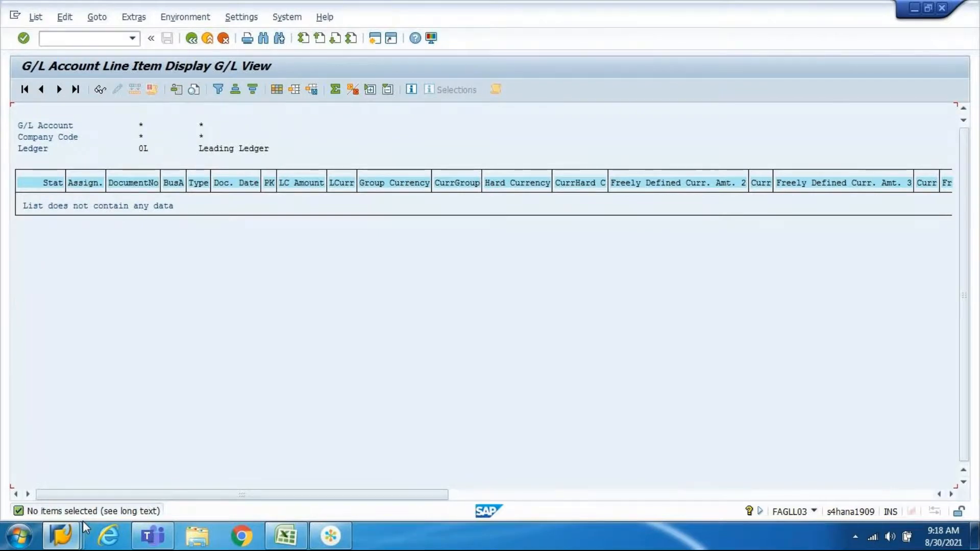
key("F3")
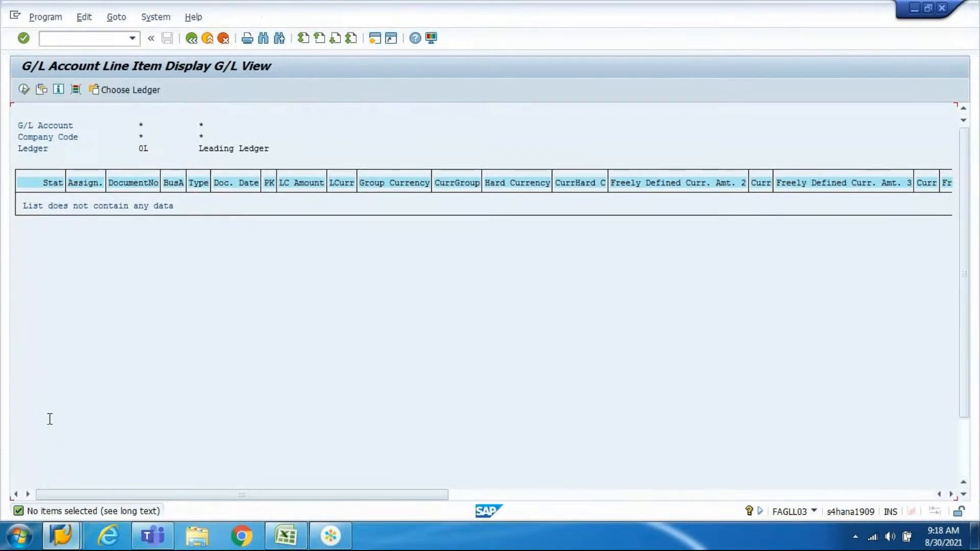
- Display the open line items of G/L account 111000 in the G/L view
key("BackSpace")
type("000")
key("Down")
key("Return")
key("Up")
key("Down")
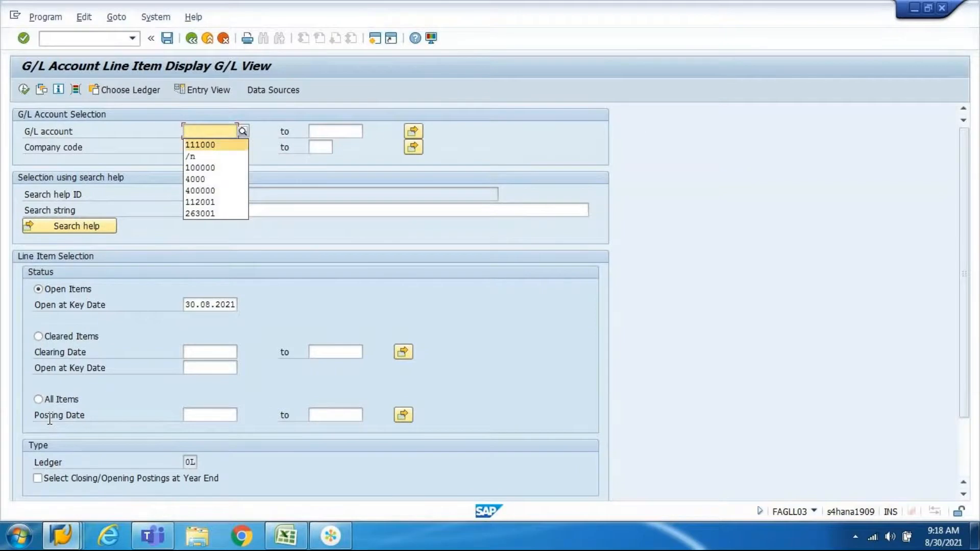
key("Return")
key("F8")
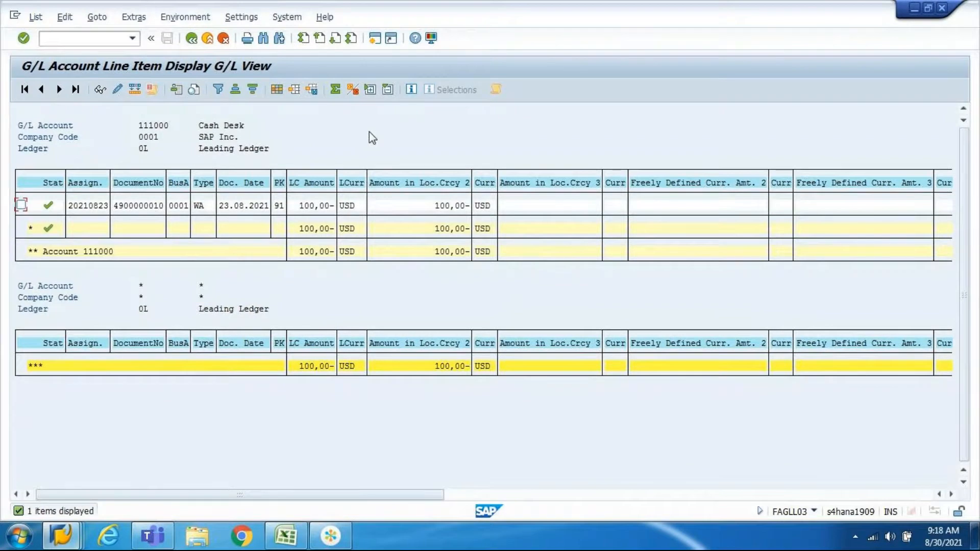
- Open a new session and display the open line items of account 111000 with transaction FBL3N
left_click(376, 39)
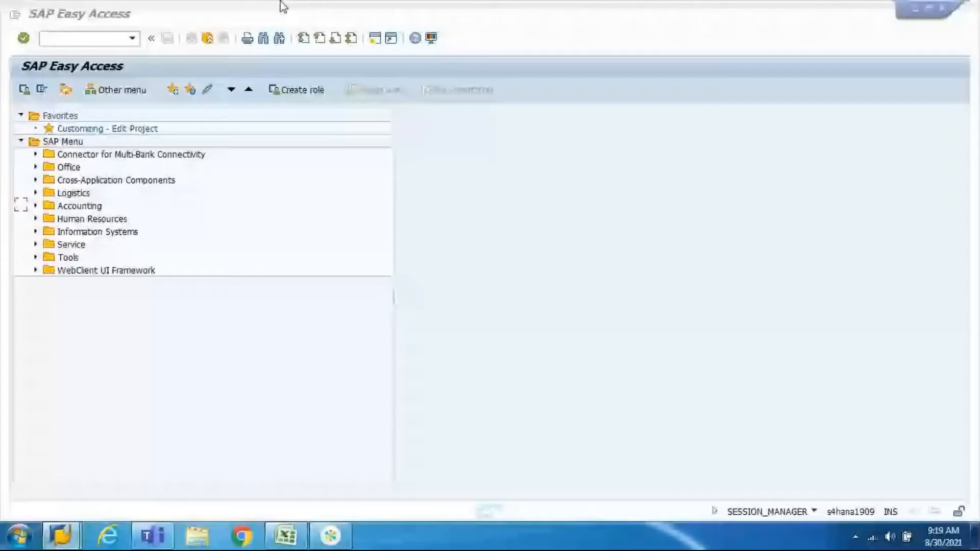
type("fbl3m")
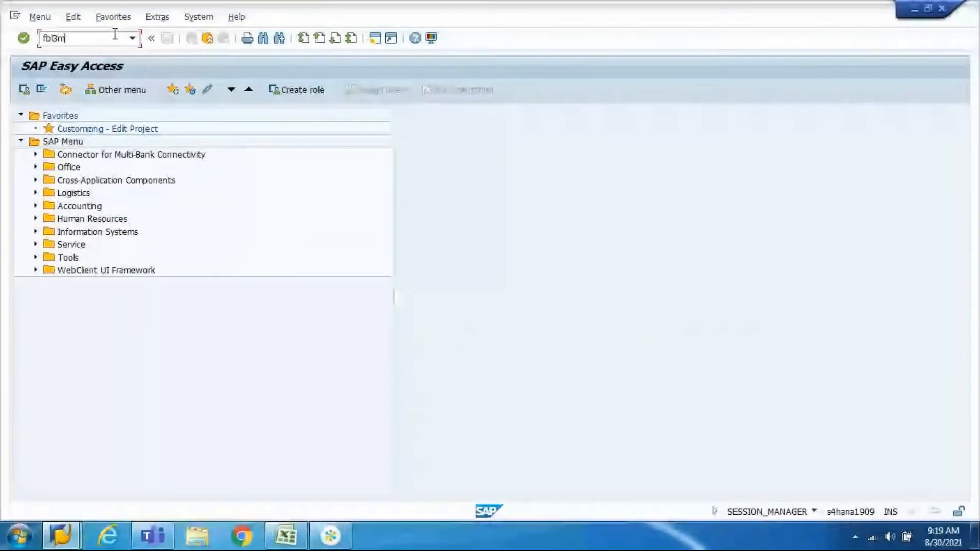
key("BackSpace")
type("n")
key("Return")
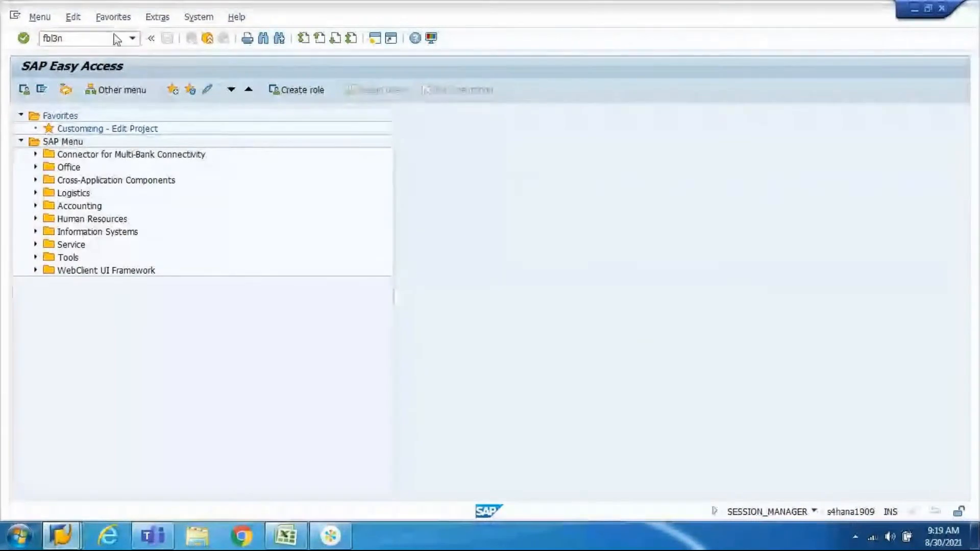
key("F8")
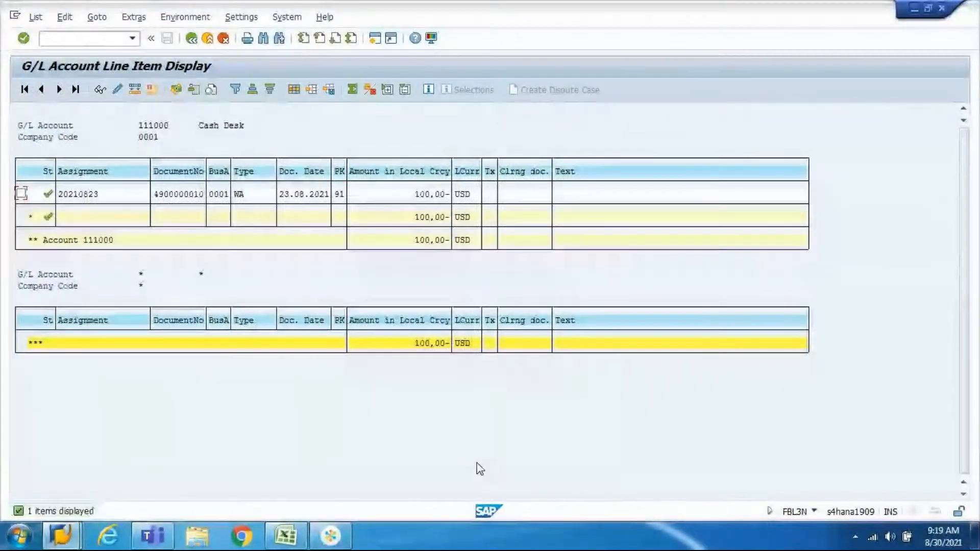
- Compare the FBL3N and FAGLL03 line item lists, close the FBL3N session and return to the master data of account 420000
key("alt+Tab")
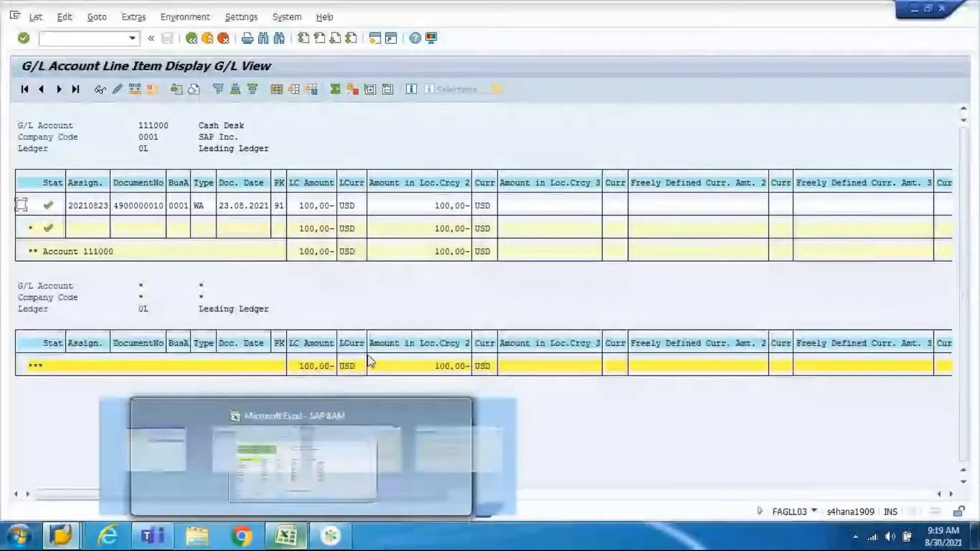
key("alt+Tab")
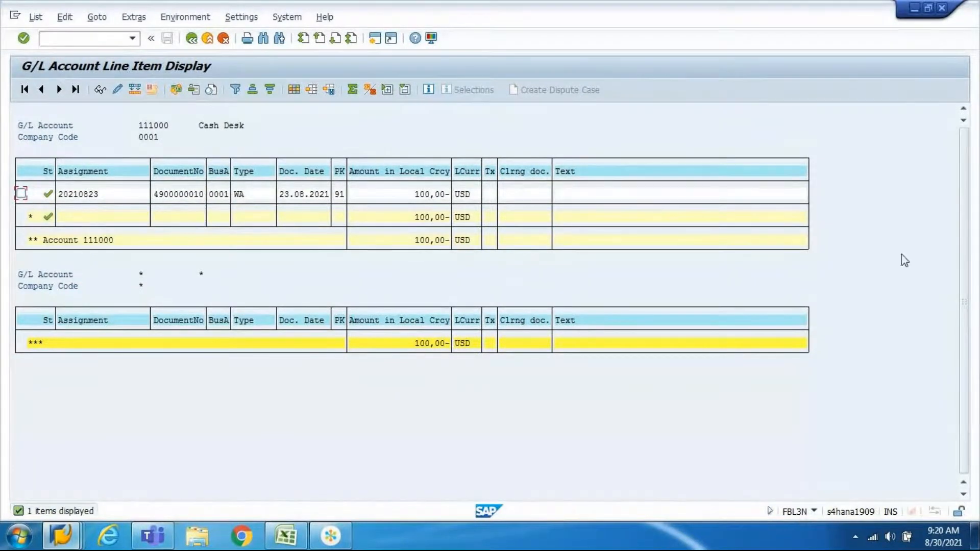
left_click(942, 8)
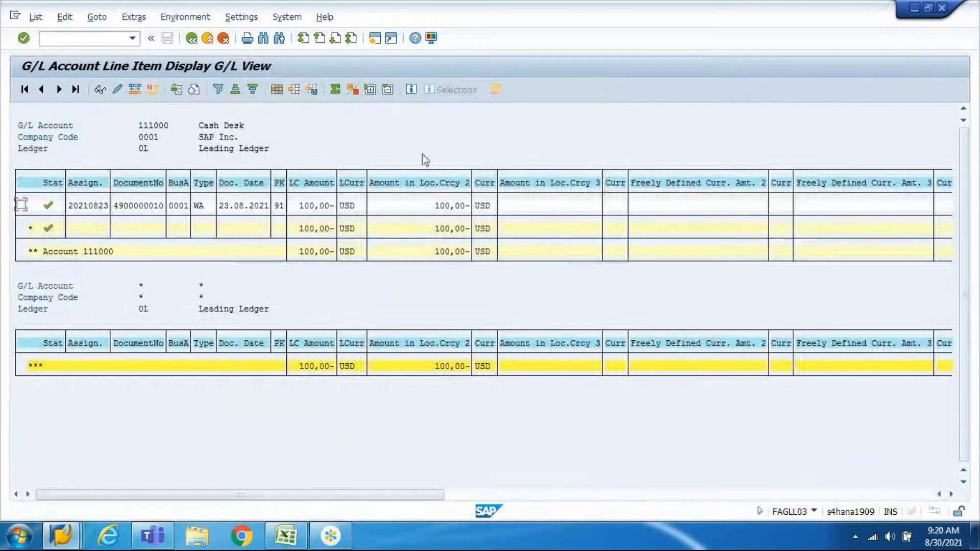
key("alt+Tab")
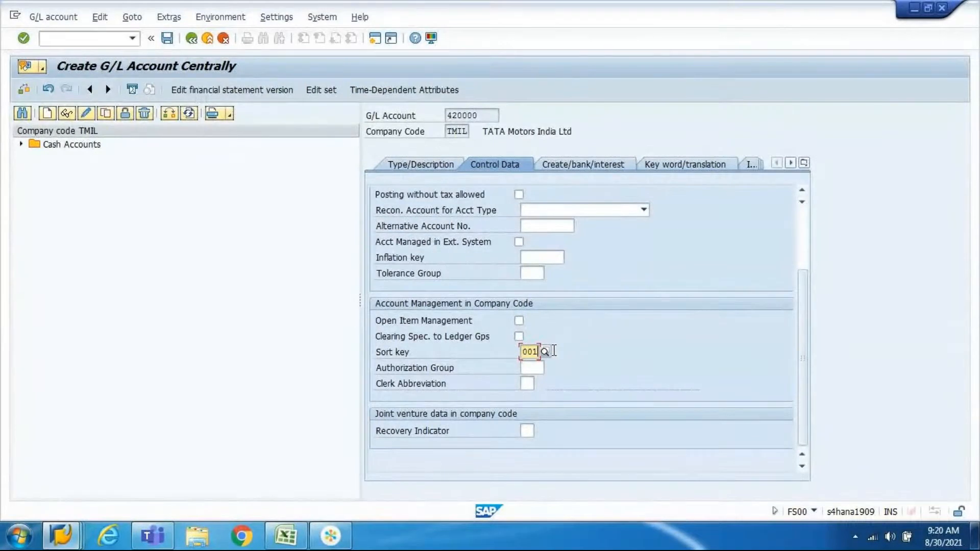
- Review the G/L account number and the list of available sort keys for account 420000
left_click_drag(485, 115, 412, 136)
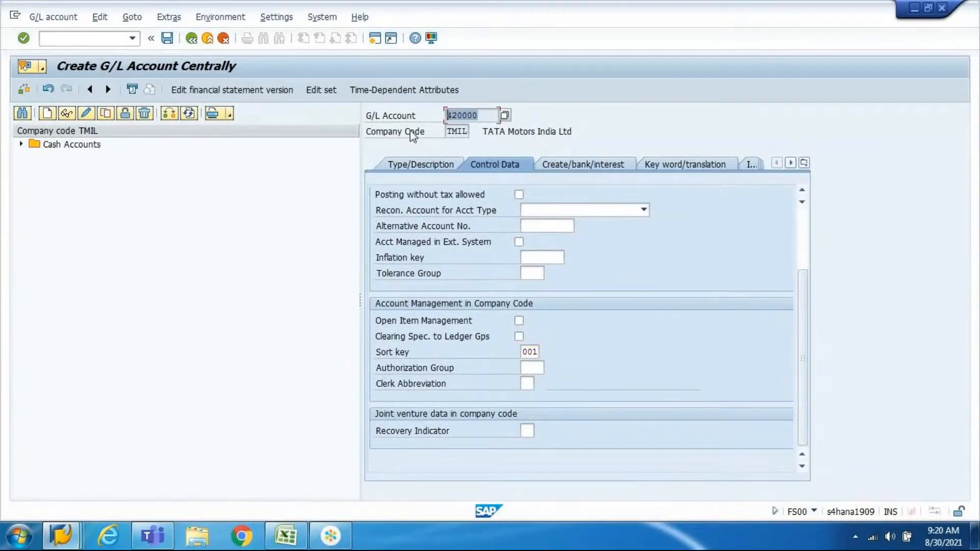
key("alt+Tab")
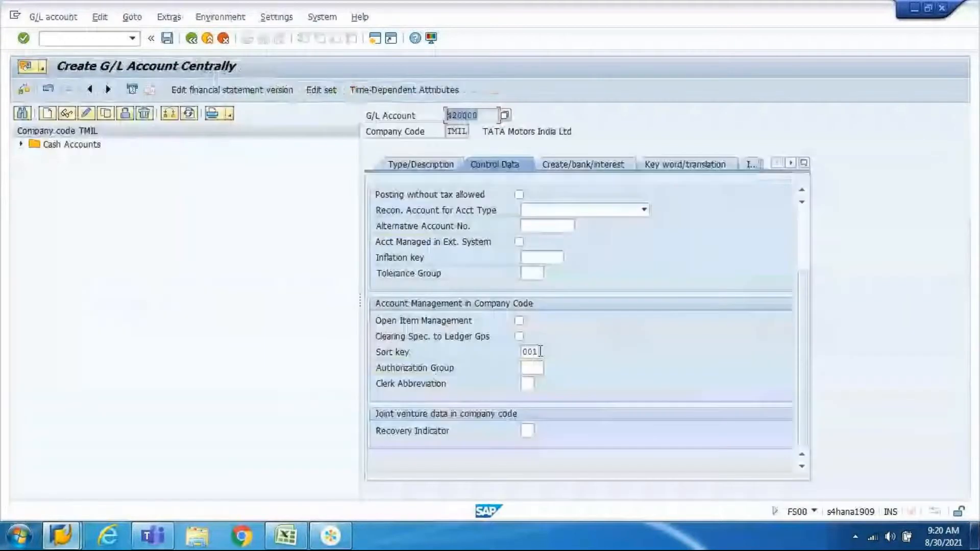
key("F4")
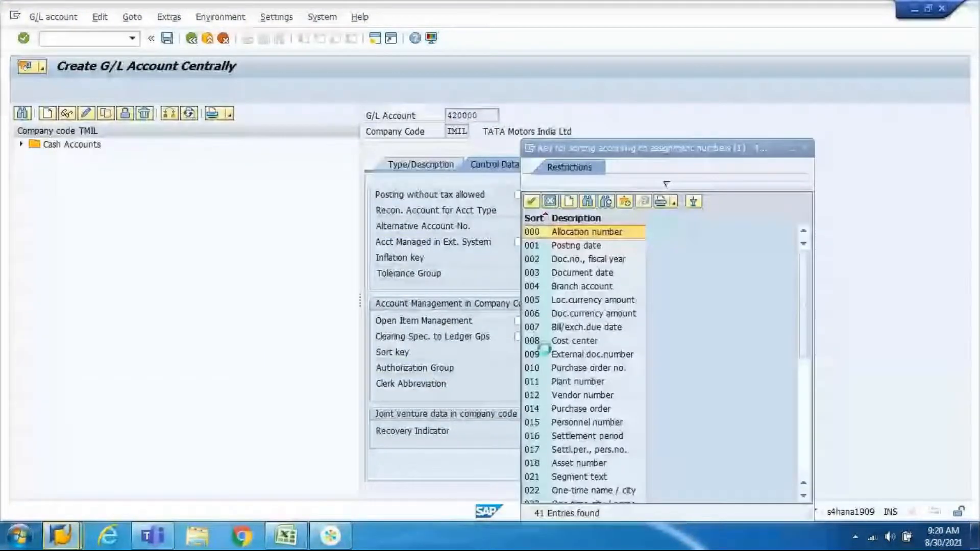
- Switch to the FAGLL03 list, display the Cash Desk line item's document and inspect its Assignment field
key("alt+Tab")
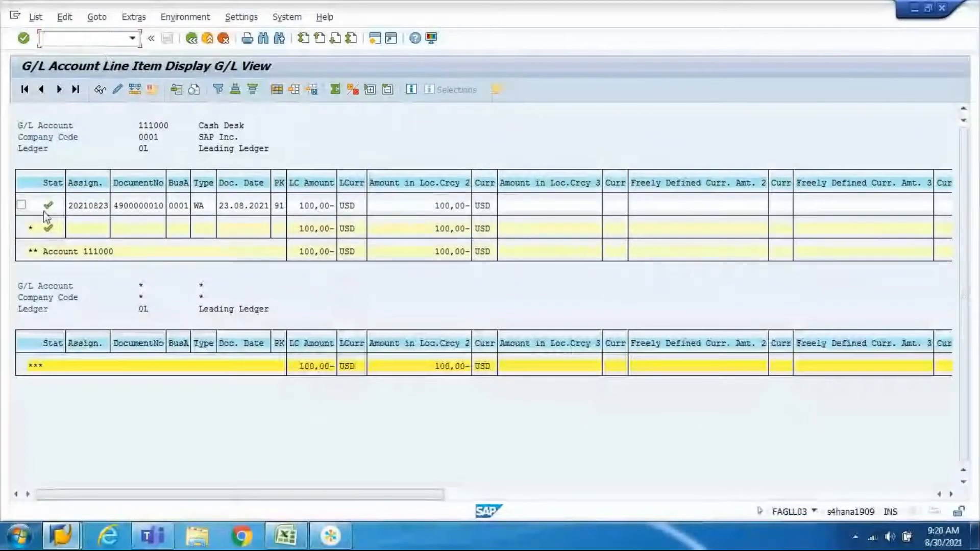
left_click(22, 206)
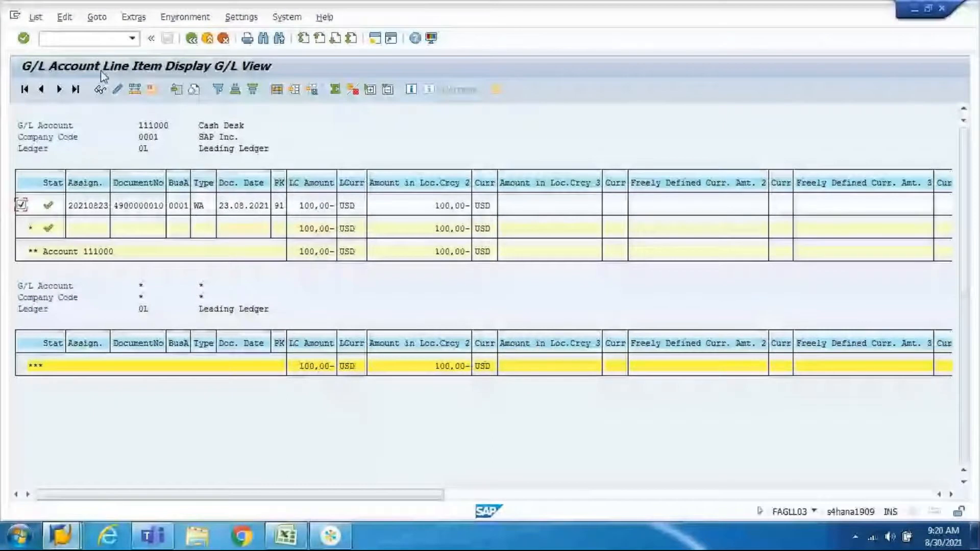
left_click(102, 89)
left_click_drag(147, 289, 89, 307)
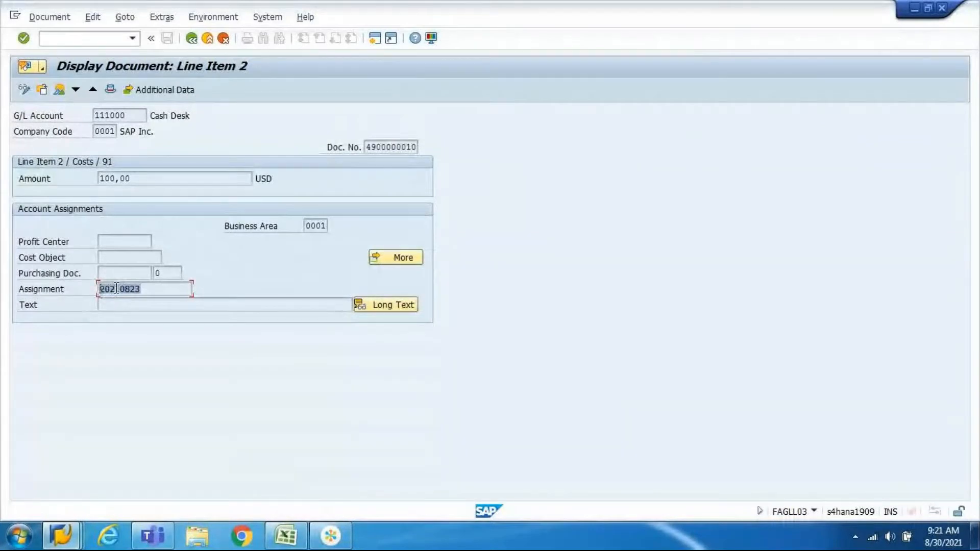
- Open the document header beside the line item and check the entry date and posting date against the assignment
left_click(112, 91)
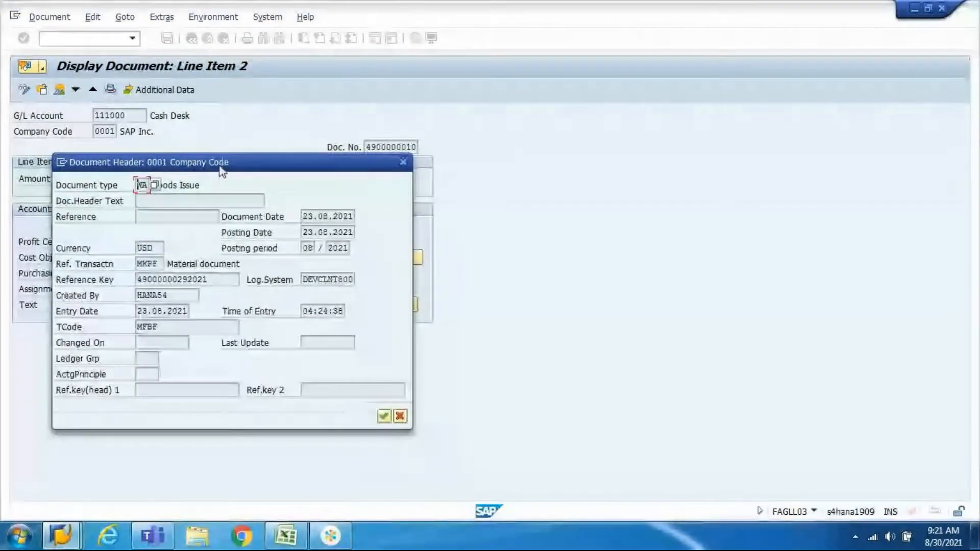
left_click_drag(222, 172, 614, 95)
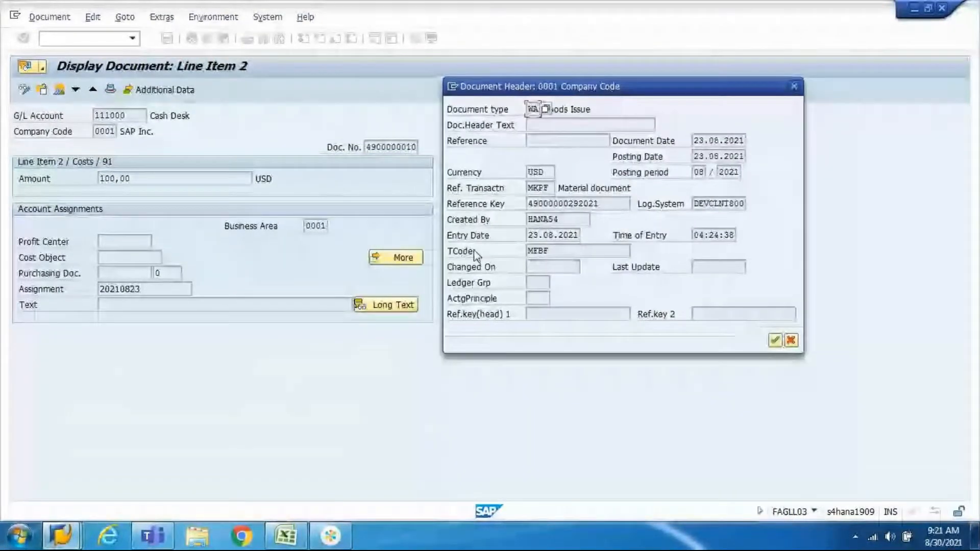
left_click(531, 238)
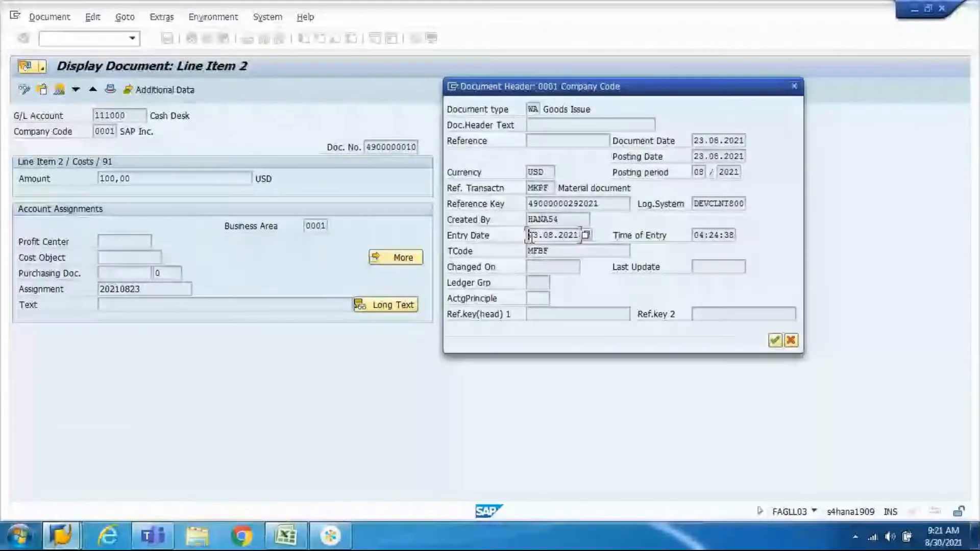
left_click(707, 156)
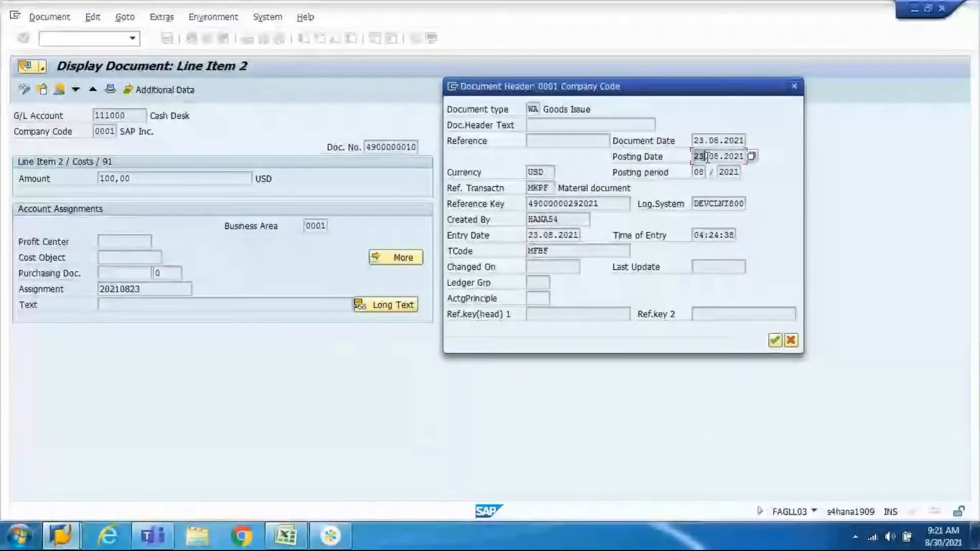
- Examine the posting date in the document header against the line item's Assignment field, and close the header
left_click_drag(707, 157, 721, 155)
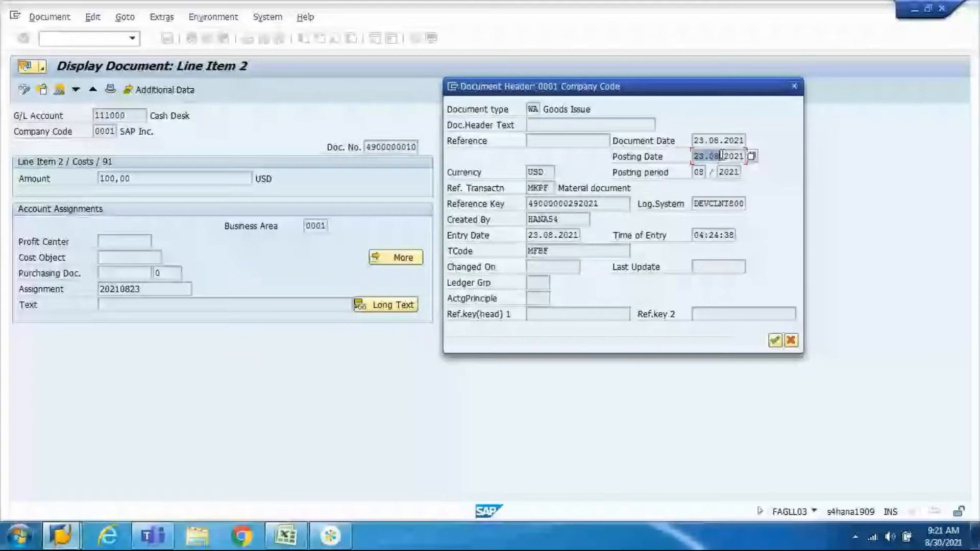
left_click_drag(721, 154, 750, 157)
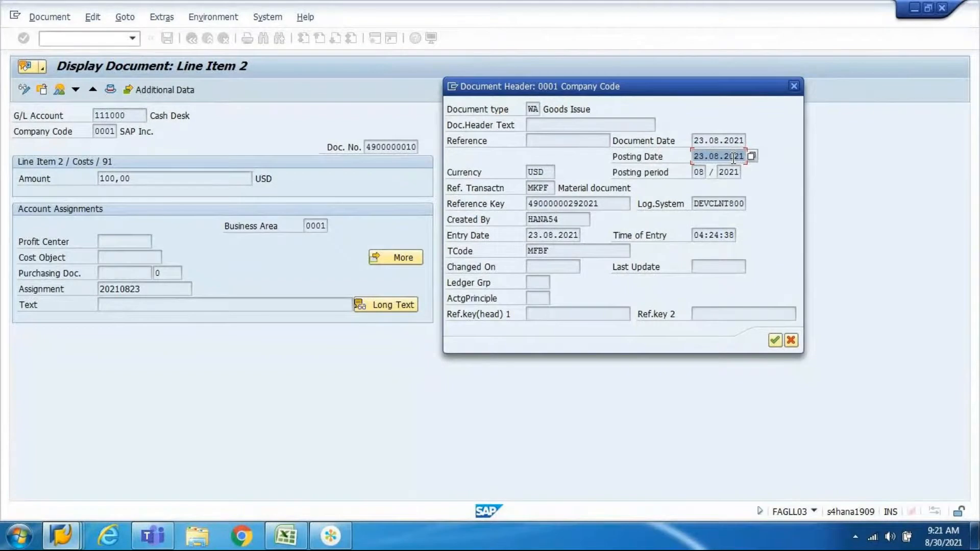
left_click(363, 290)
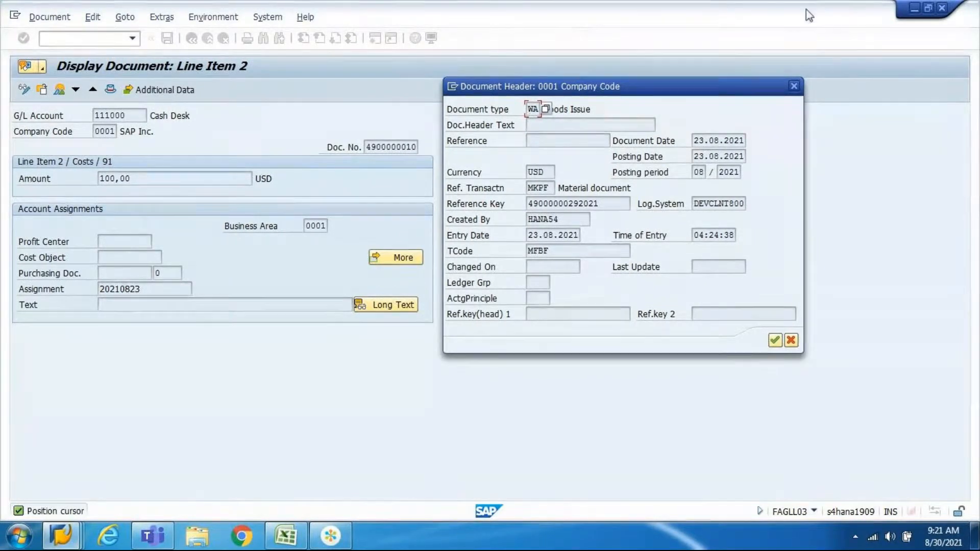
left_click(795, 86)
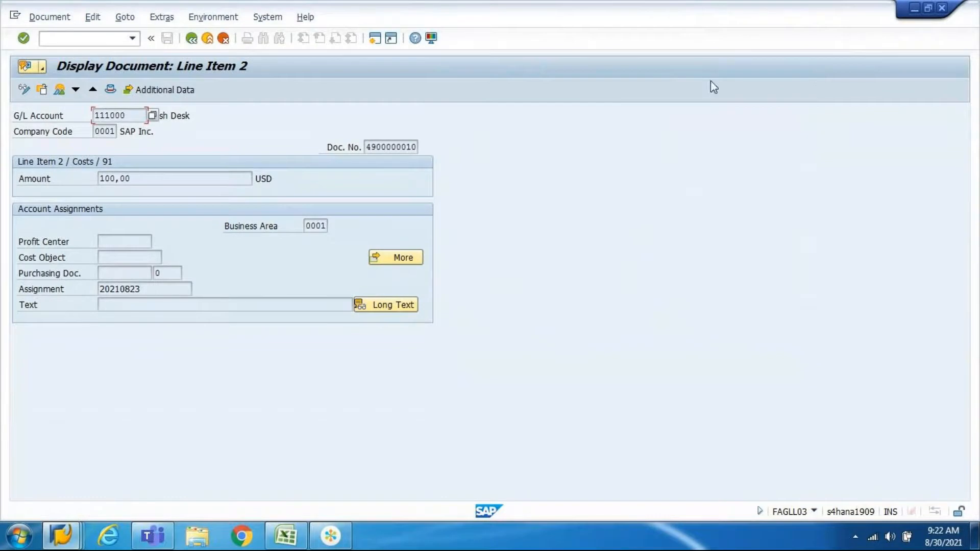
- Inspect the Assignment value and the G/L account number of the Cash Desk line item
left_click(146, 291)
left_click_drag(146, 292, 95, 286)
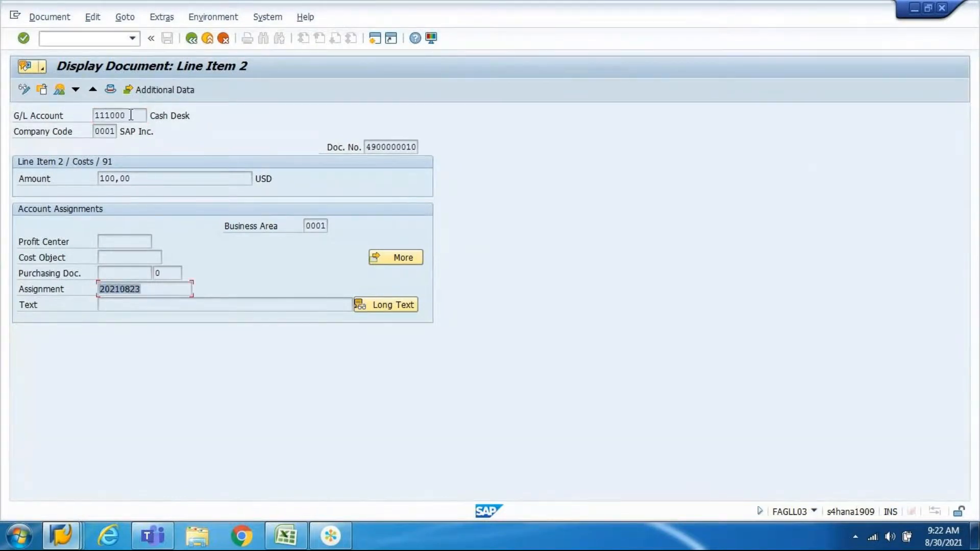
left_click_drag(134, 115, 61, 148)
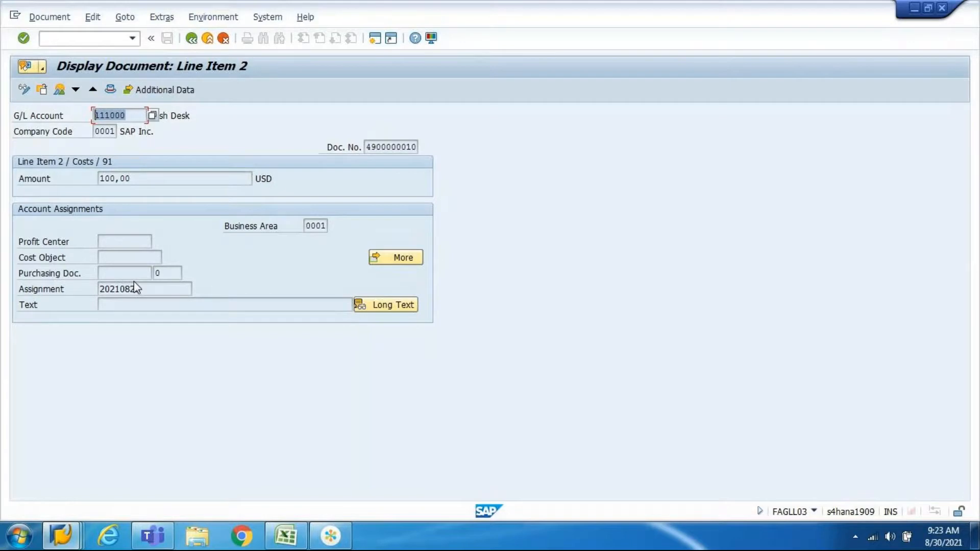
left_click(341, 540)
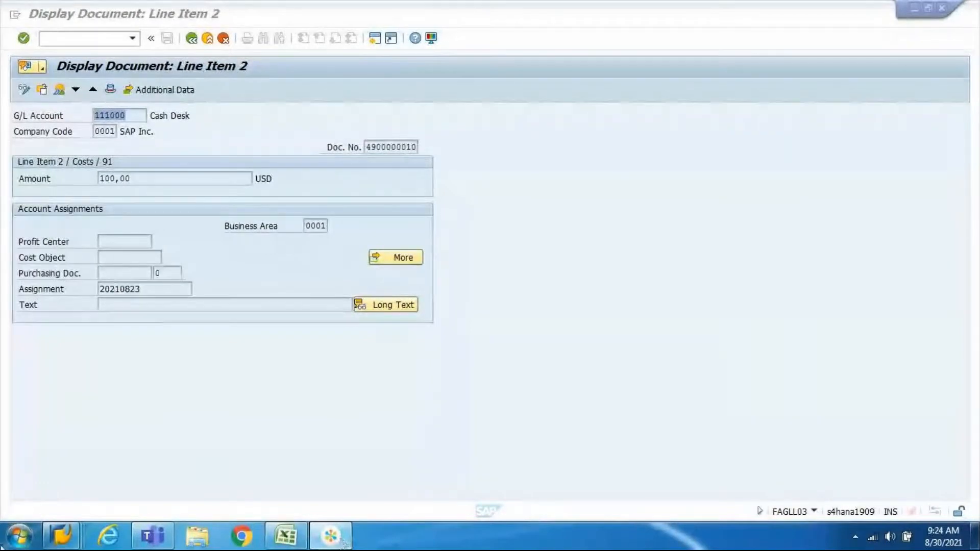
left_click(321, 537)
left_click(321, 537)
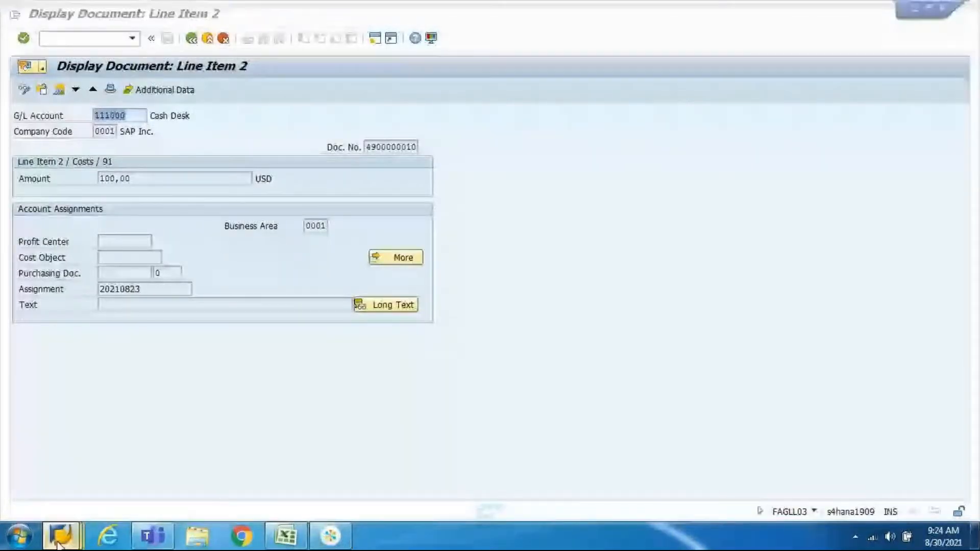
- Return to the FS00 master data of account 420000 and set its sort key to 001 (Posting date)
mouse_move(58, 544)
left_click(272, 471)
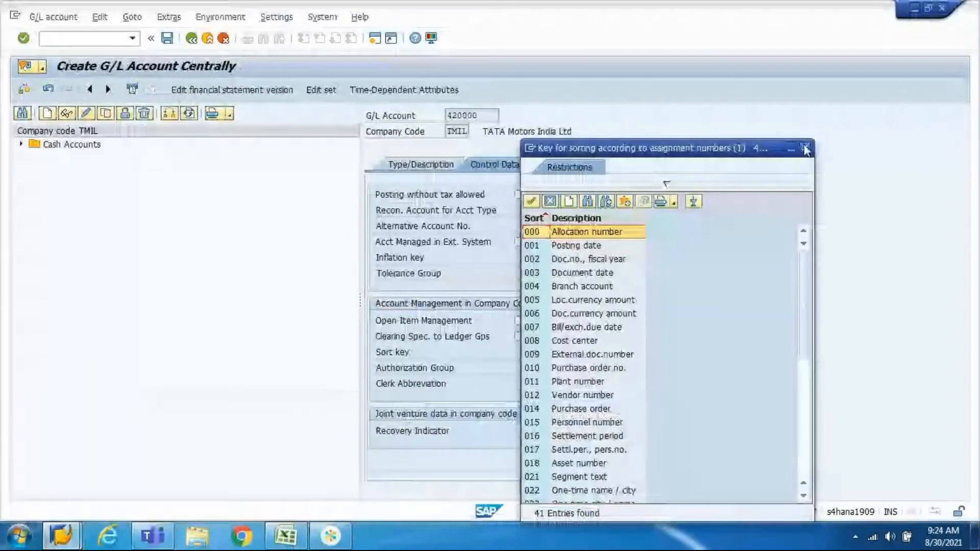
double_click(577, 245)
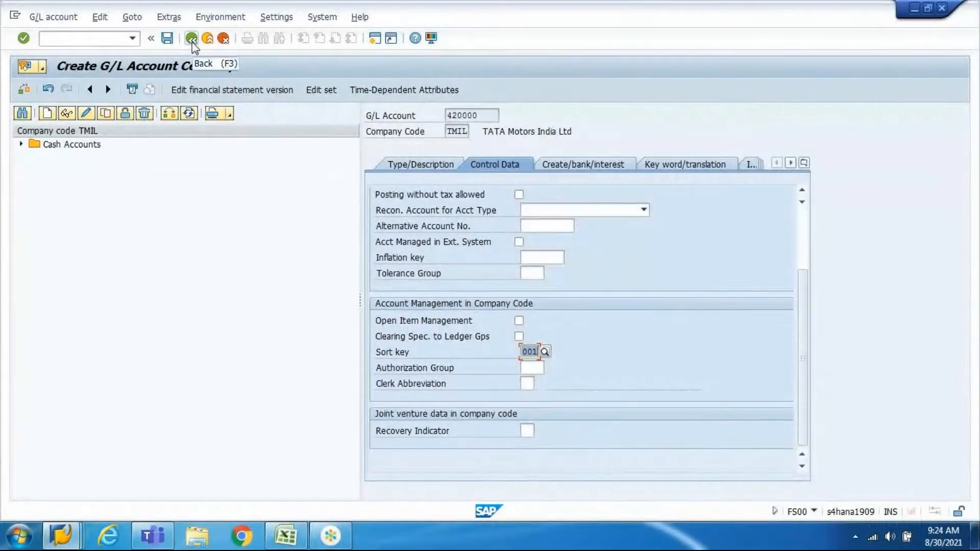
left_click(534, 352)
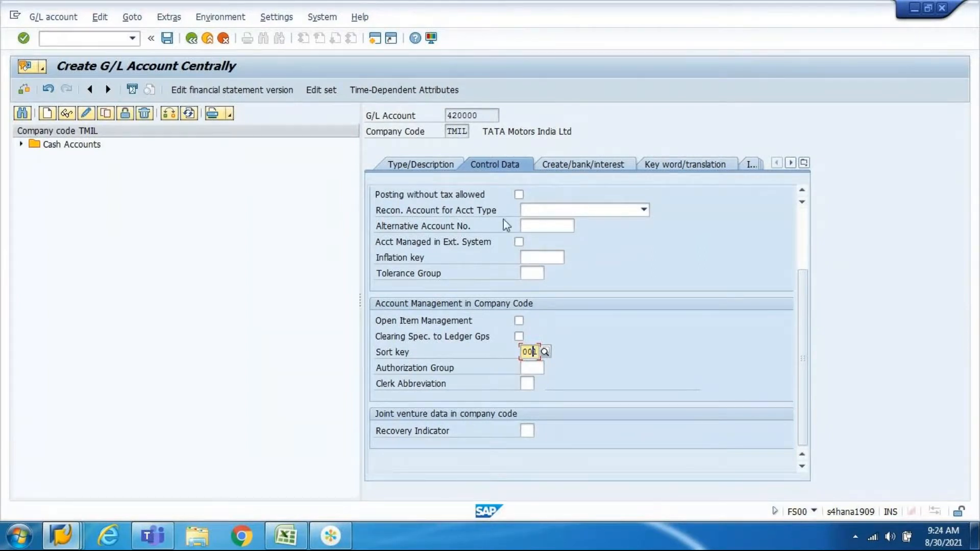
left_click(470, 117)
left_click_drag(471, 117, 441, 127)
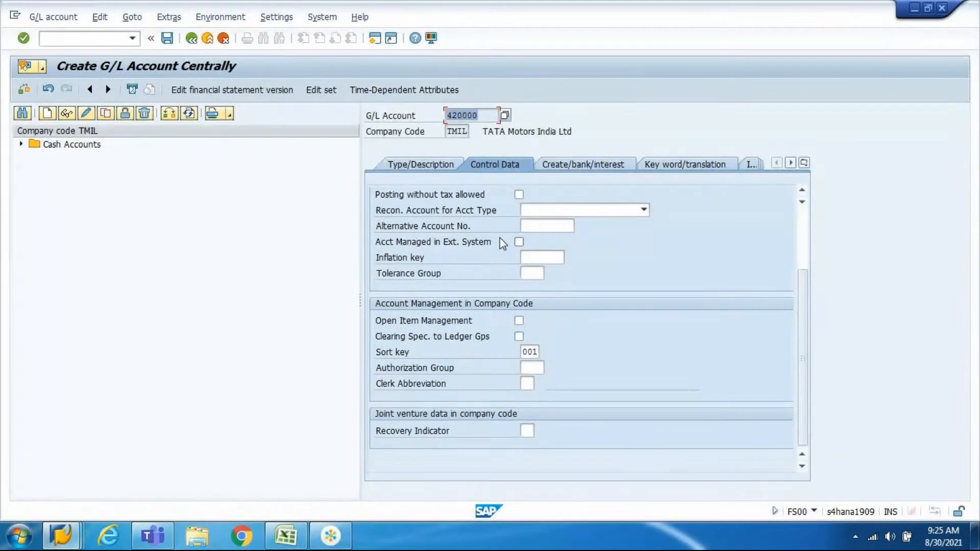
left_click(804, 256)
scroll(810, 441, "down", 2)
- Assign field status group G001, General (with text, assignment), to account 420000 and save the account
left_click(578, 165)
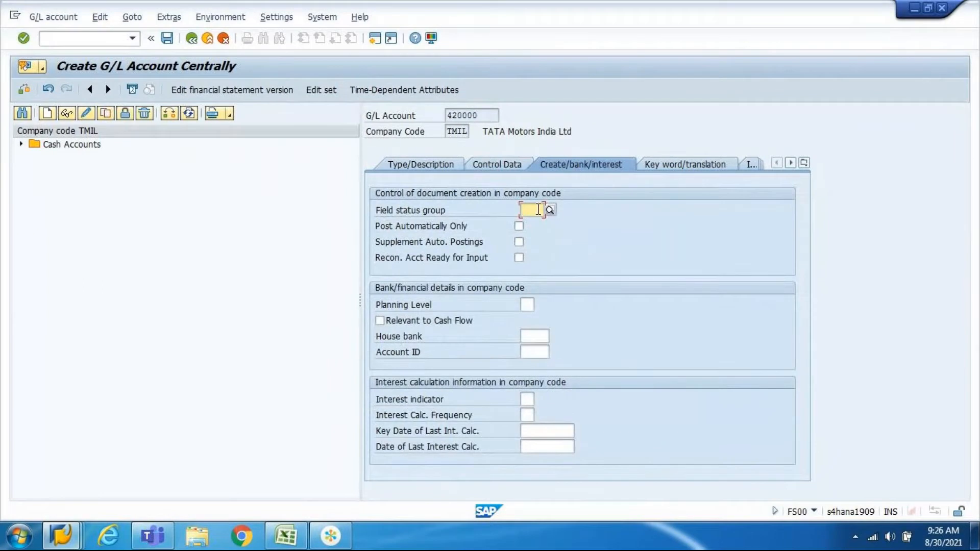
left_click(551, 209)
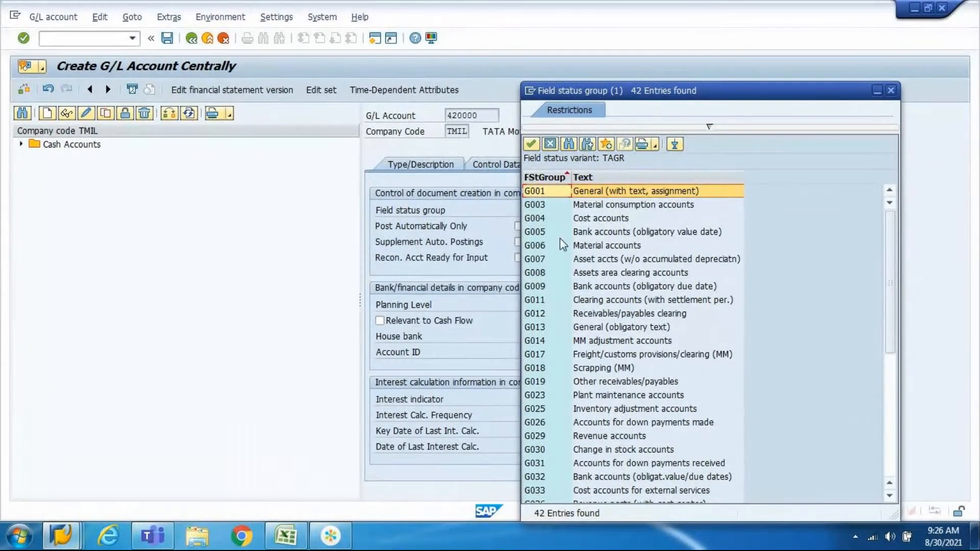
left_click(581, 233)
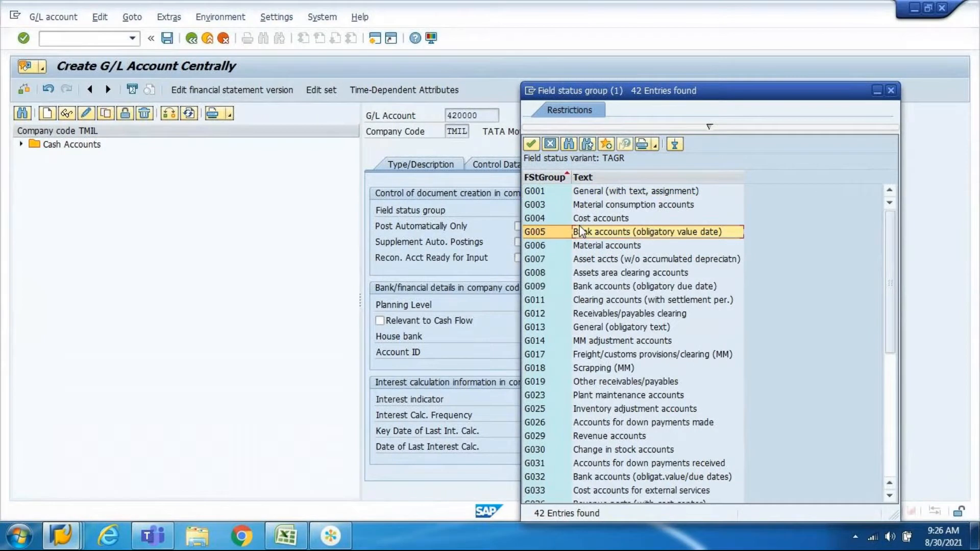
left_click(580, 223)
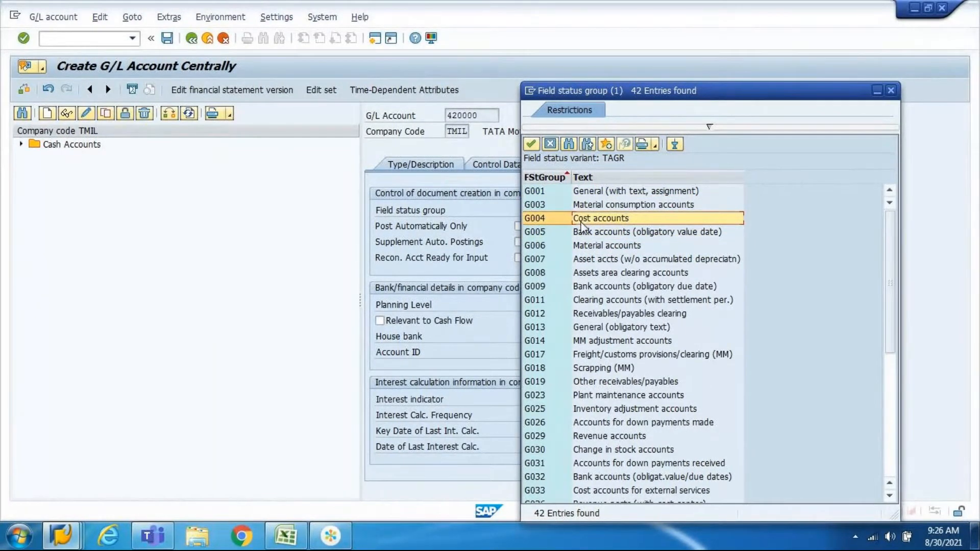
left_click(634, 441)
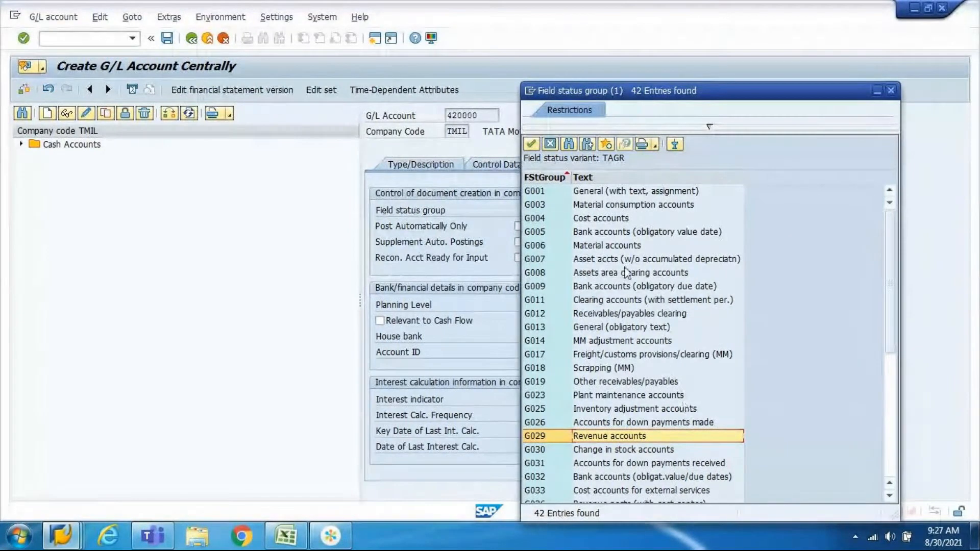
left_click(611, 195)
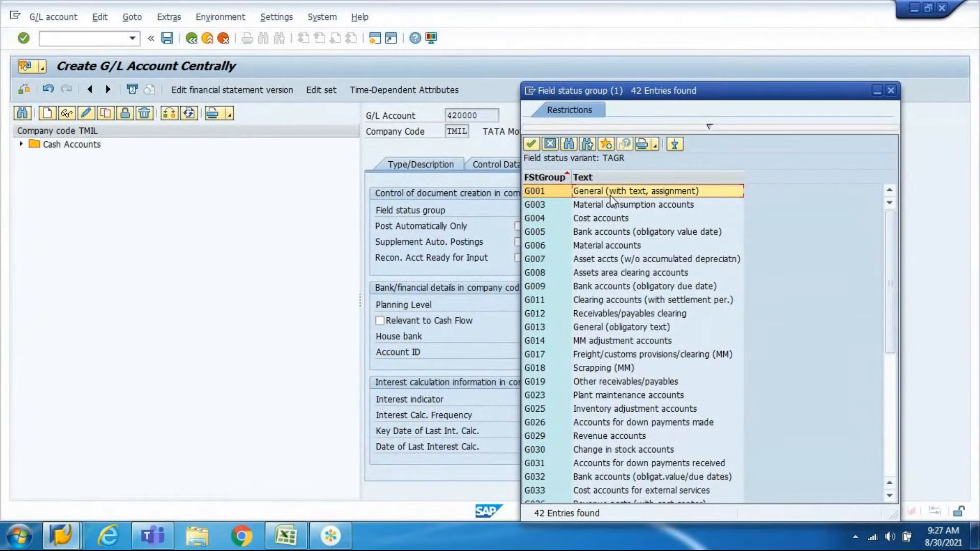
double_click(600, 196)
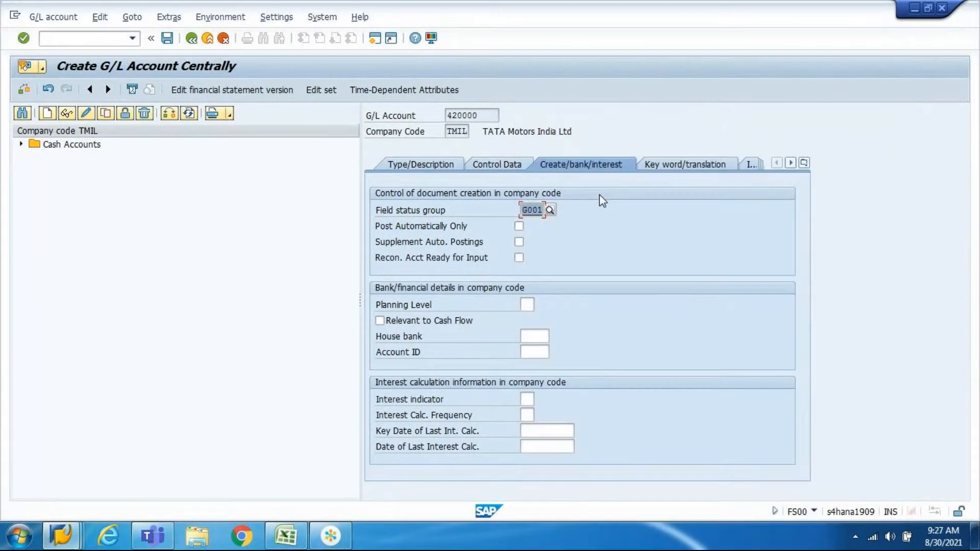
key("Return")
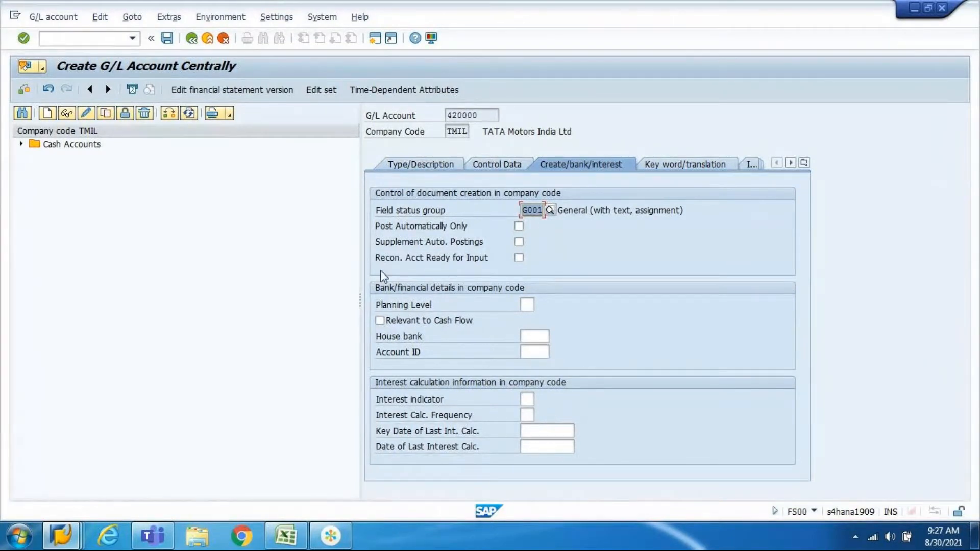
left_click(167, 39)
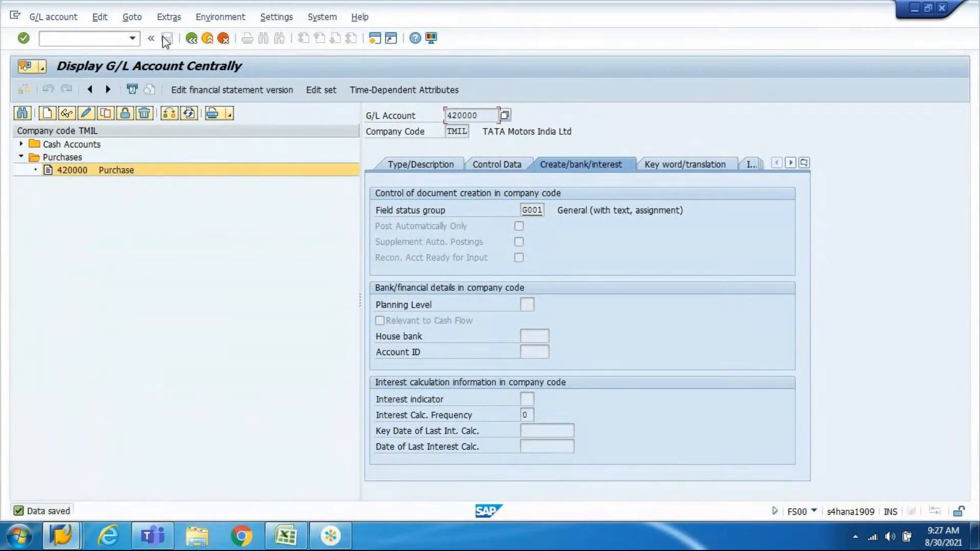
- Copy the Salaries GL number from the Excel list and start creating G/L account 411000 for company code TMIL in SAP
left_click(290, 535)
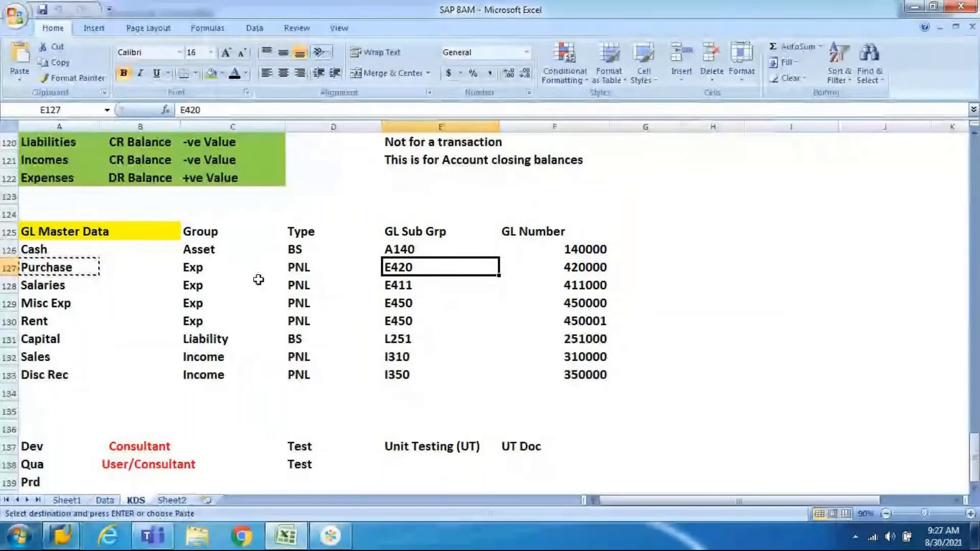
left_click(590, 293)
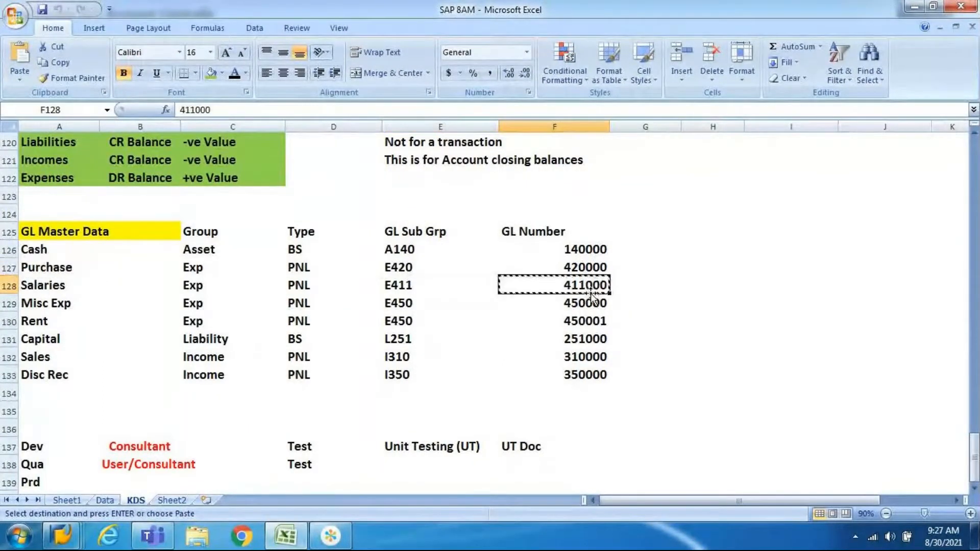
key("alt+Tab")
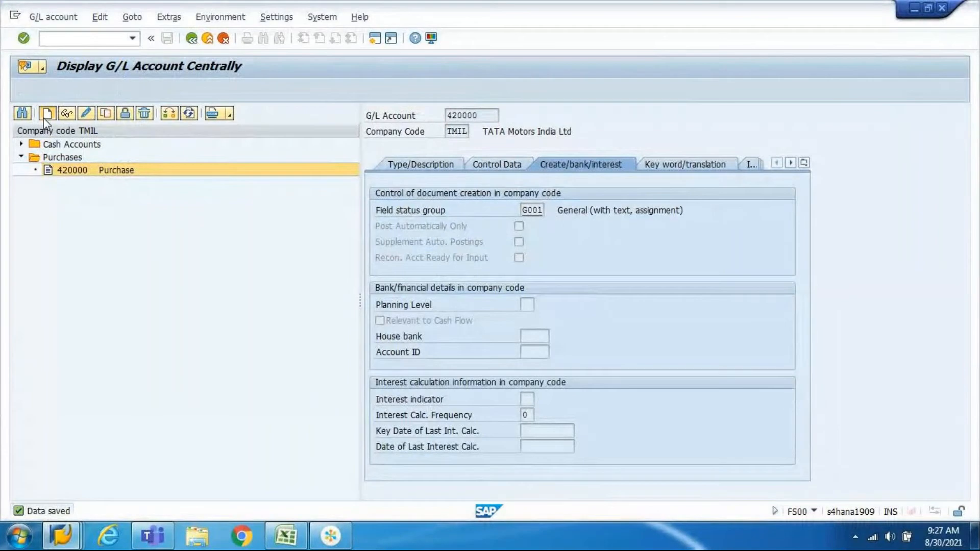
left_click(46, 114)
type("411000")
left_click(223, 259)
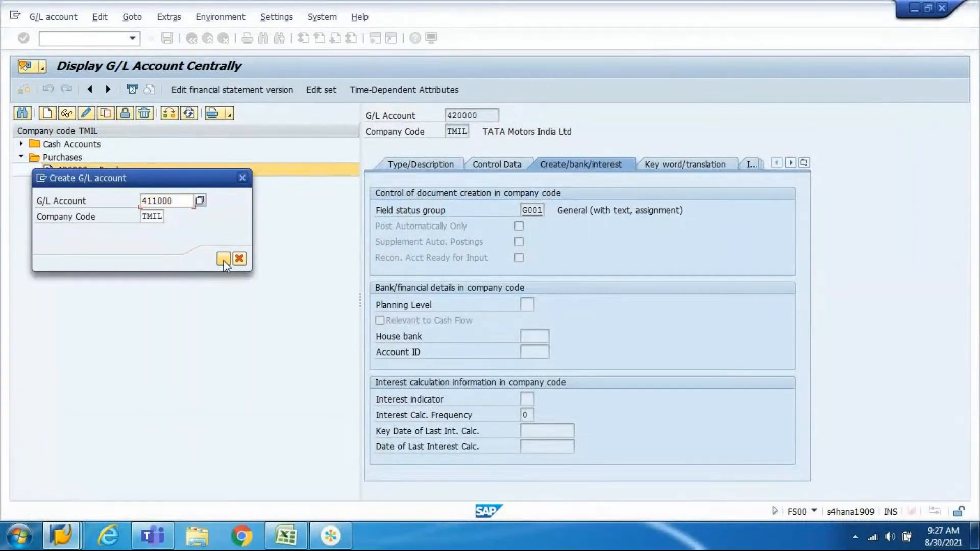
left_click(389, 165)
- Copy the account name Salaries from the Excel list into the short text and long text of account 411000 in SAP
key("alt+Tab")
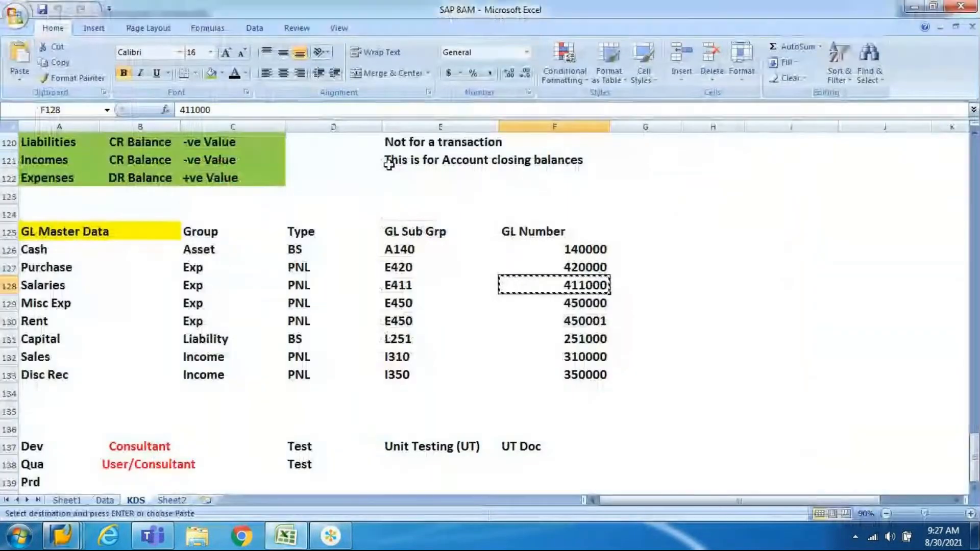
key("Left")
key("Left")
key("Left")
key("Left")
key("Left")
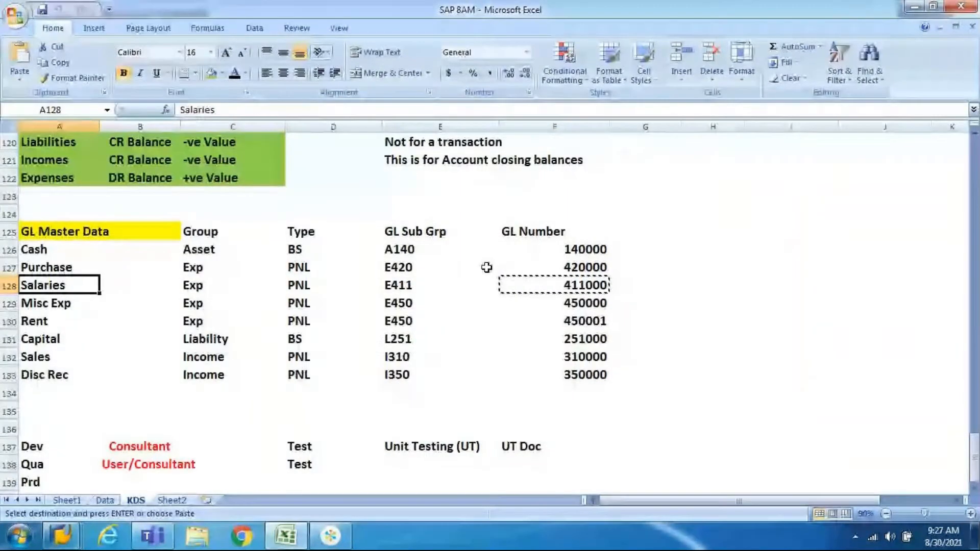
key("ctrl+c")
key("alt+Tab")
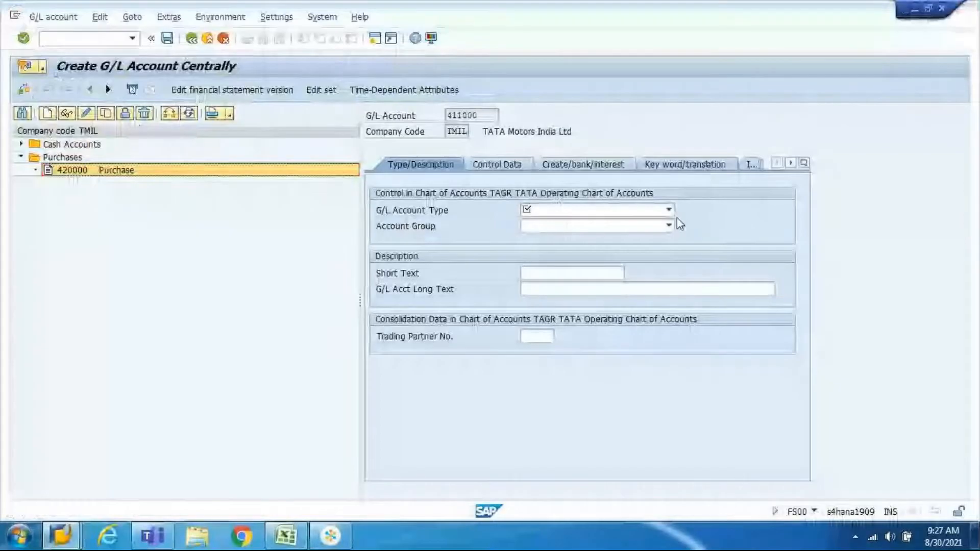
left_click(606, 278)
key("ctrl+v")
key("Tab")
key("ctrl+v")
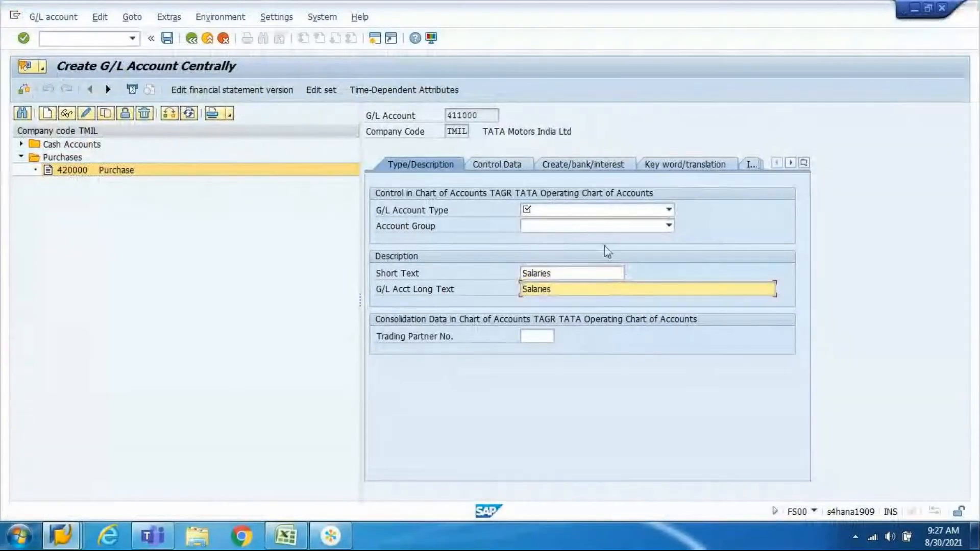
- Set account 411000 to the type Nonoperating Expense or Income and the account group E411 Salaries
left_click(654, 210)
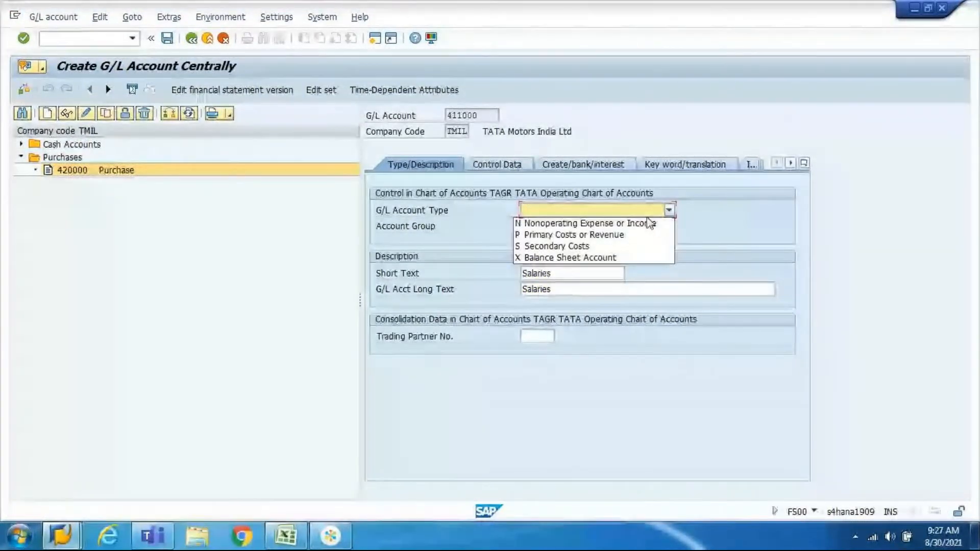
left_click(647, 224)
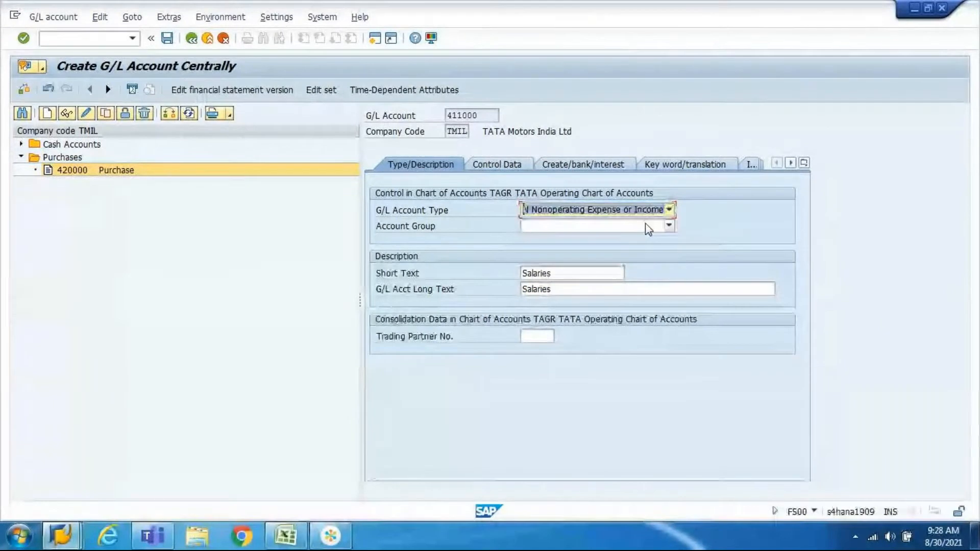
left_click(647, 226)
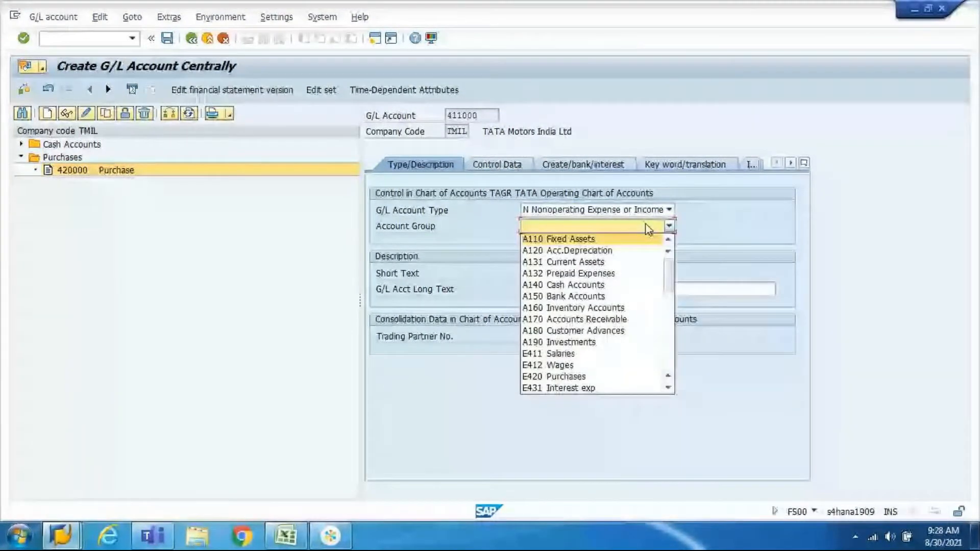
left_click(575, 354)
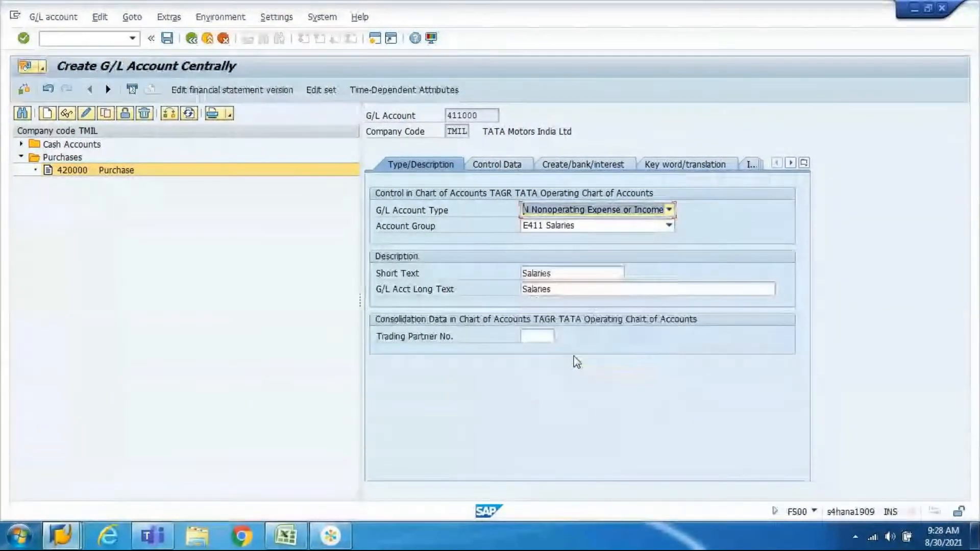
- Set the sort key of account 411000 to 001, Posting date, in its control data
left_click(501, 168)
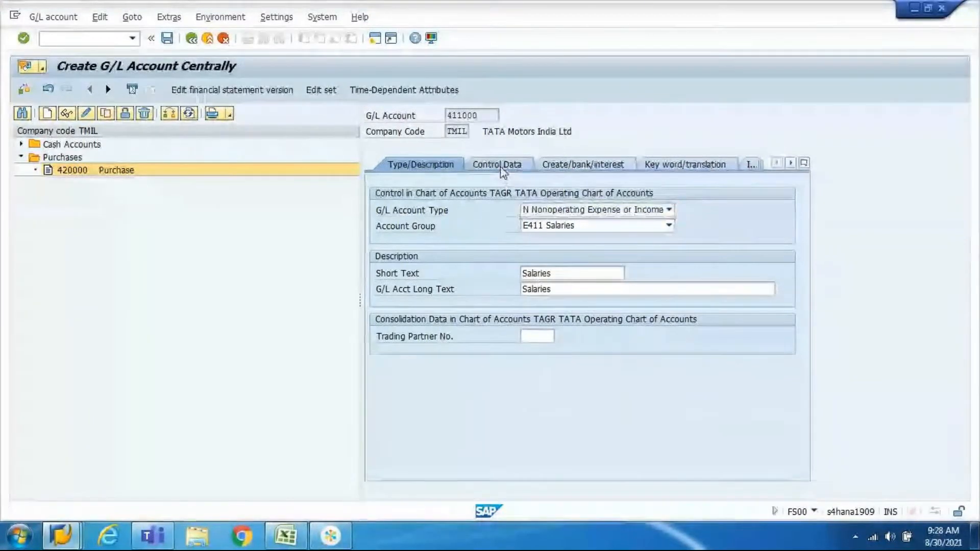
left_click_drag(803, 265, 799, 339)
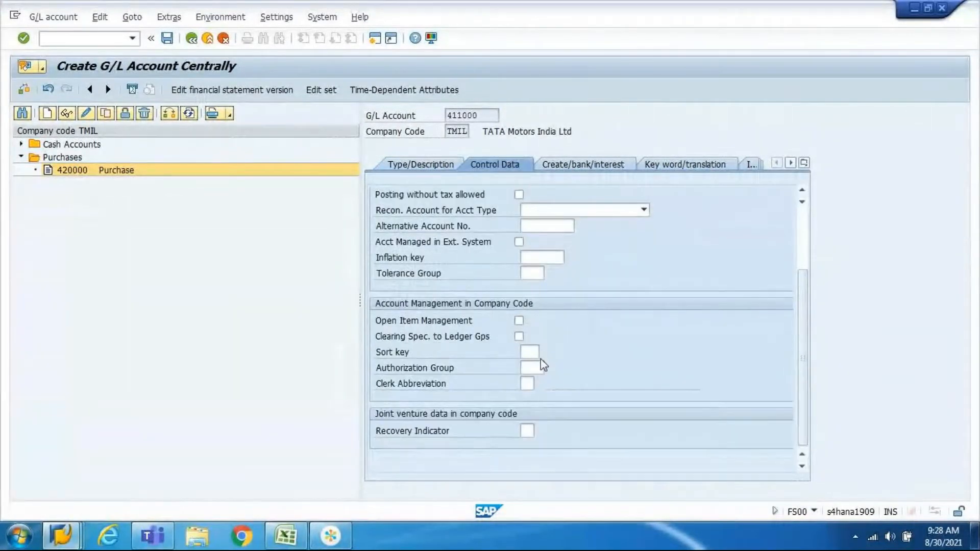
left_click(529, 357)
type("001")
key("Return")
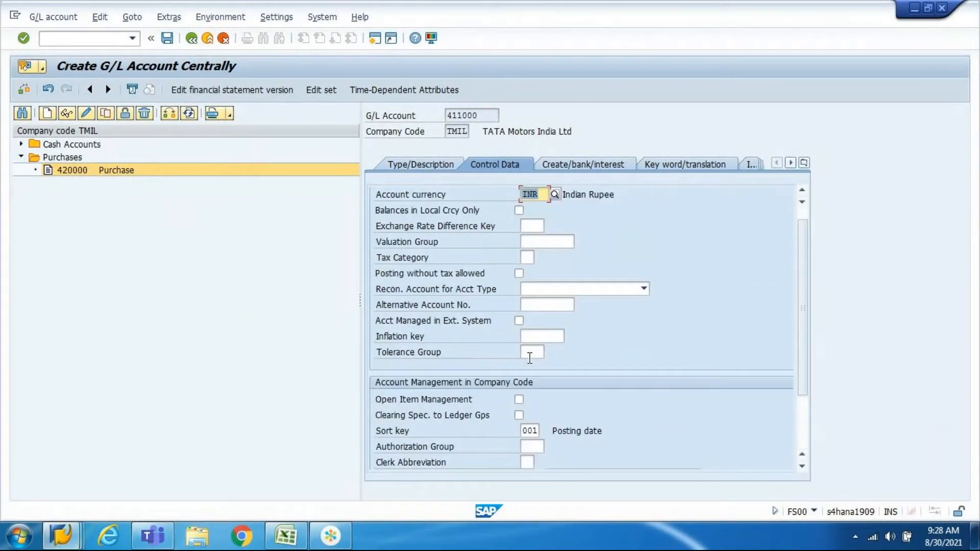
- Assign field status group G001, General (with text, assignment), to account 411000 and save the account
left_click(582, 165)
key("space")
key("Down")
key("Return")
key("Return")
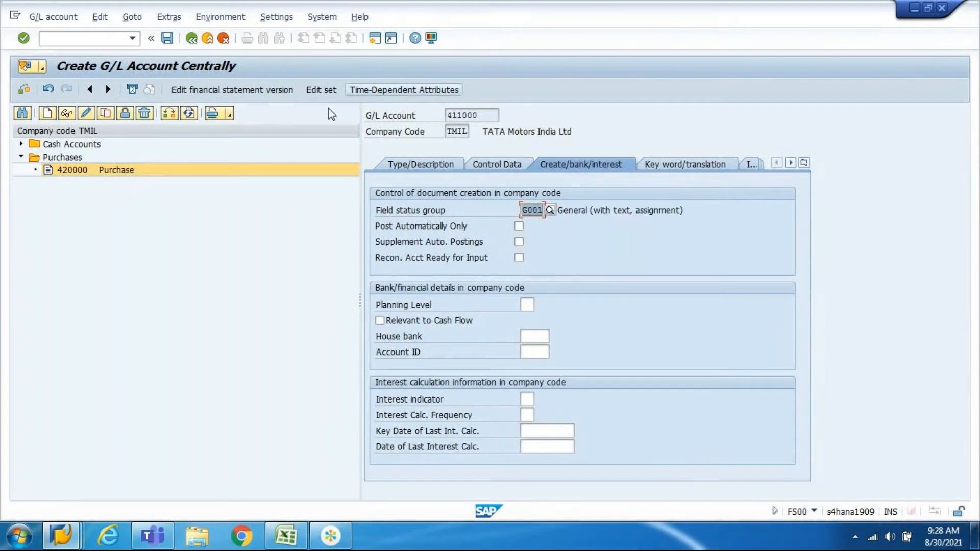
left_click(167, 39)
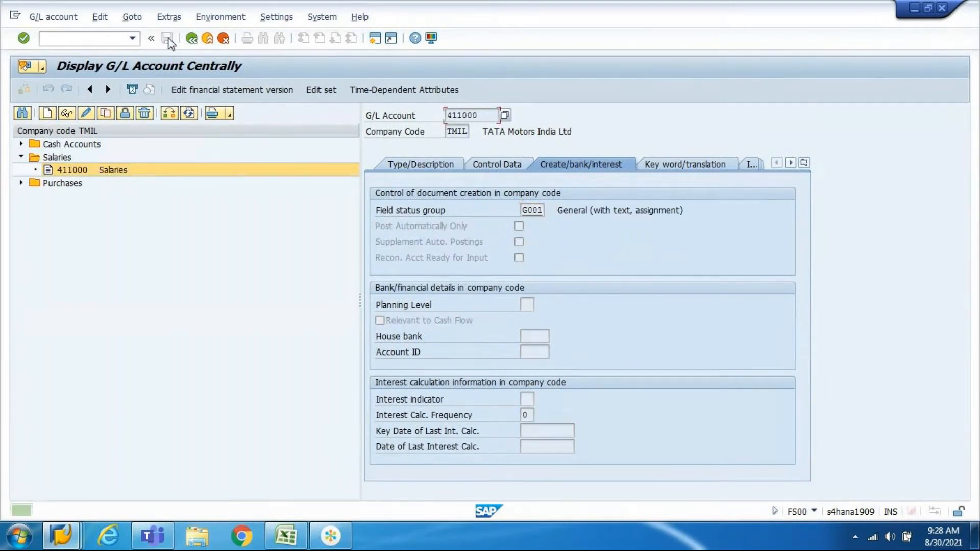
- Return to the type and description data of account 411000, and copy the Misc Exp GL number 450000 from the Excel list
left_click(434, 164)
key("alt+Tab")
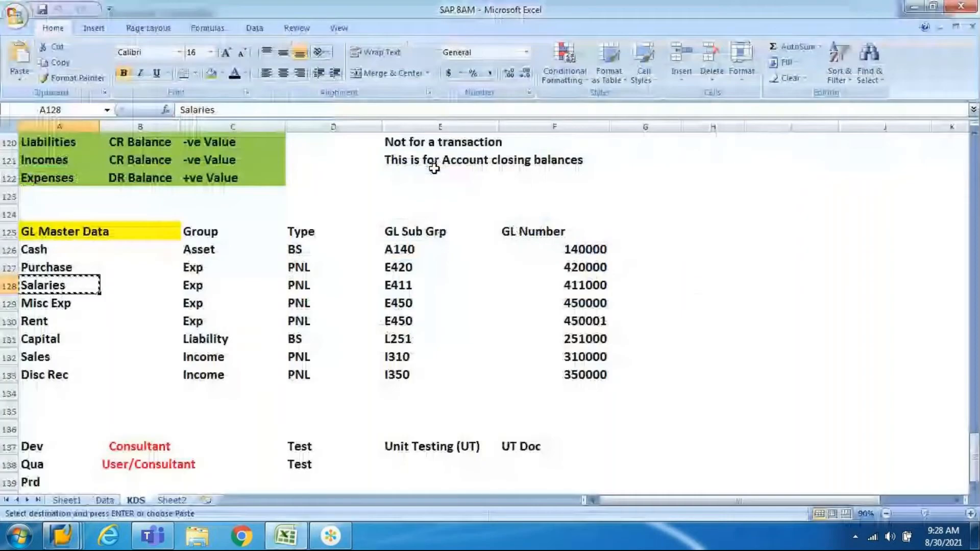
key("Down")
key("shift+space")
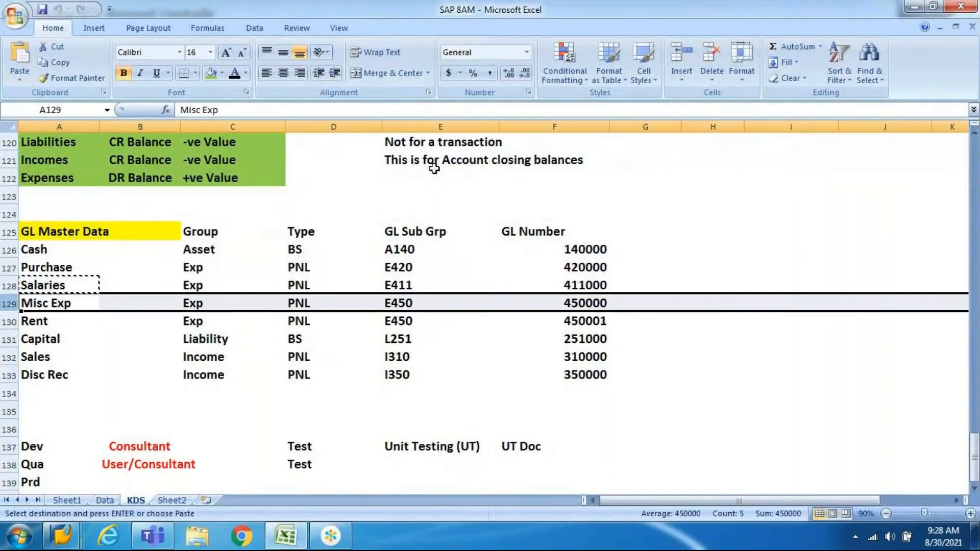
key("Right")
key("Right")
key("Right")
key("Right")
key("Right")
key("ctrl+c")
- Switch to SAP and start creating G/L account 450000 for company code TMIL with the copied number
key("alt+Tab")
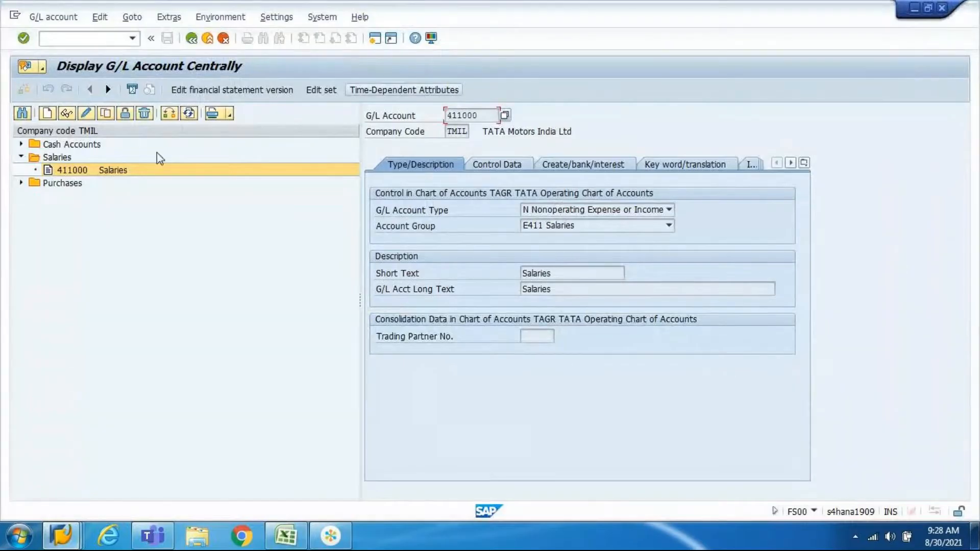
left_click(45, 118)
key("ctrl+v")
key("Return")
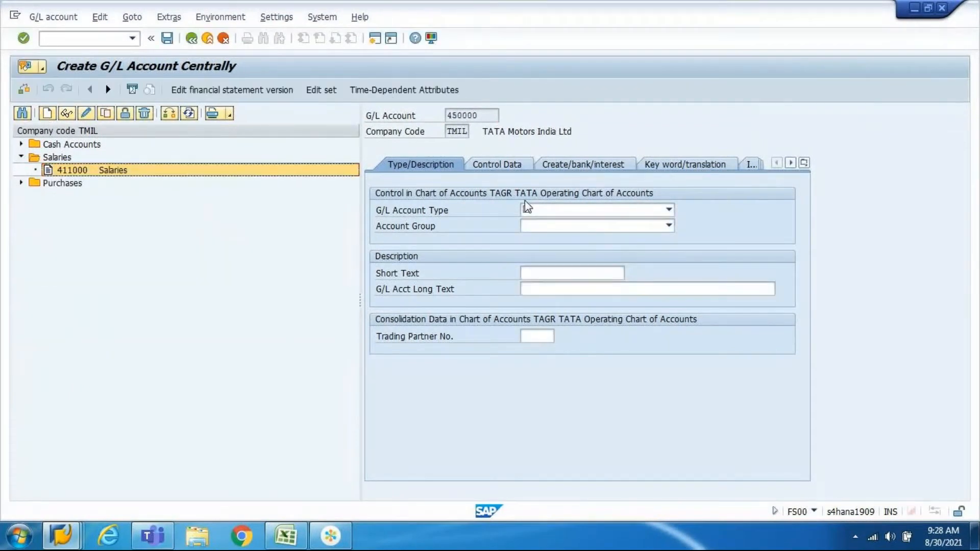
- Set account 450000 to the type Nonoperating Expense or Income and the account group E450 Operating exp
left_click(533, 213)
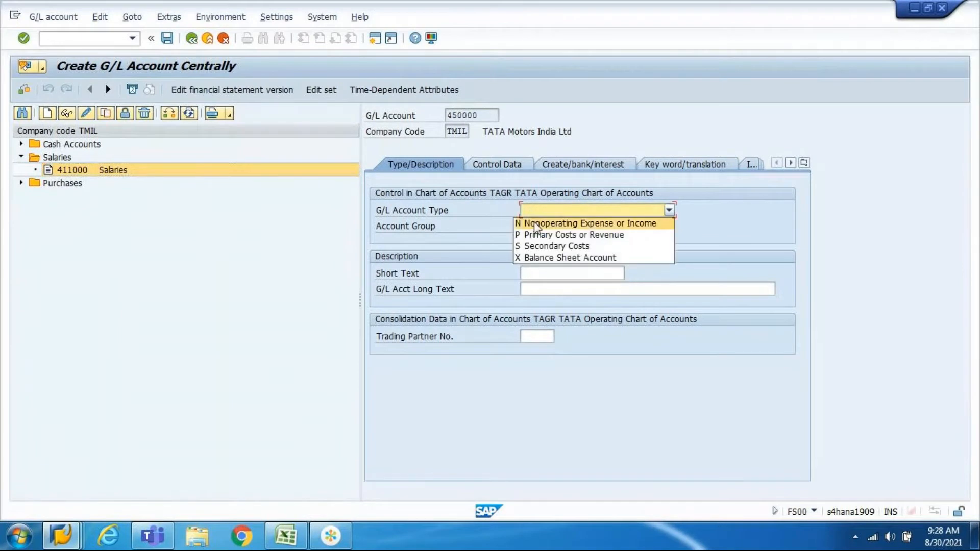
left_click(535, 222)
left_click(540, 231)
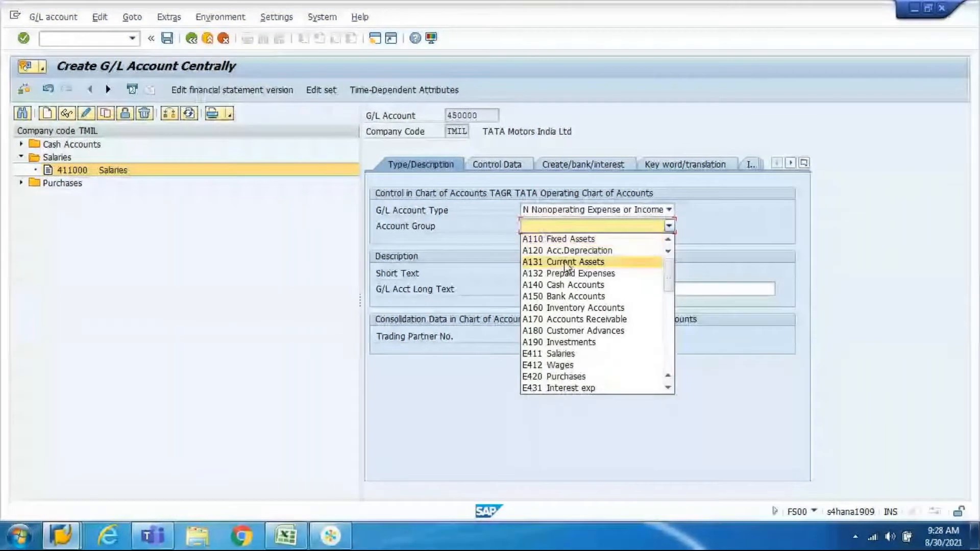
left_click_drag(670, 284, 671, 287)
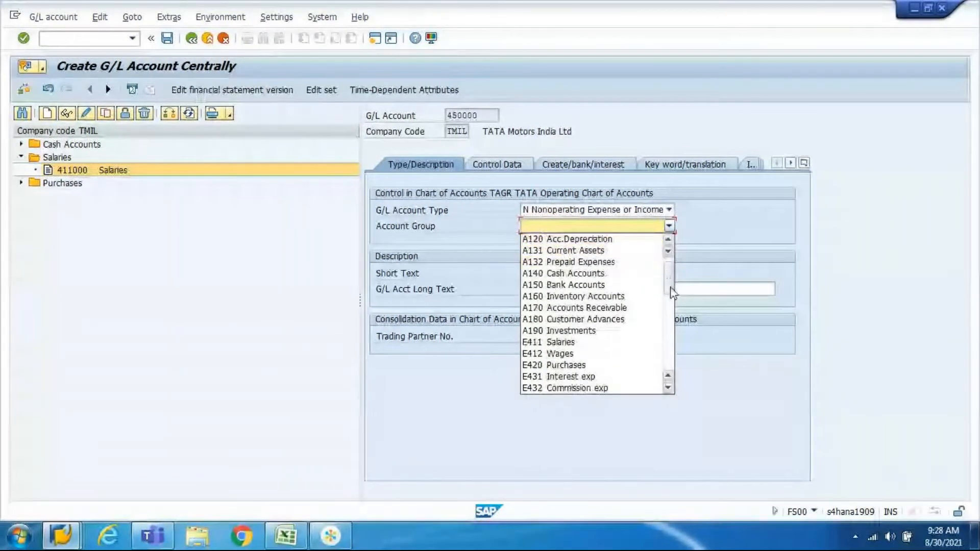
scroll(587, 331, "down", 2)
left_click(550, 353)
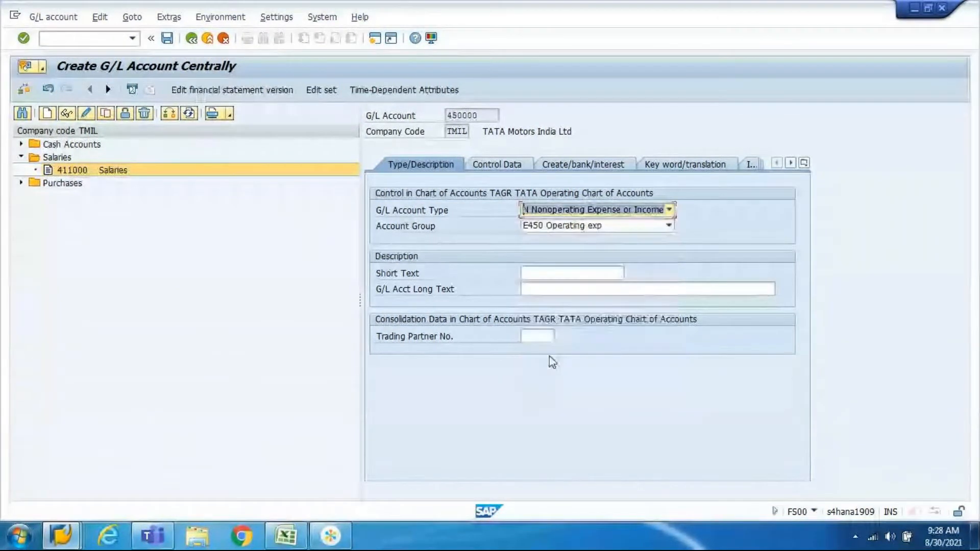
- Copy the account name Misc Exp from the Excel list into the short text and long text of account 450000 in SAP
key("alt+Tab")
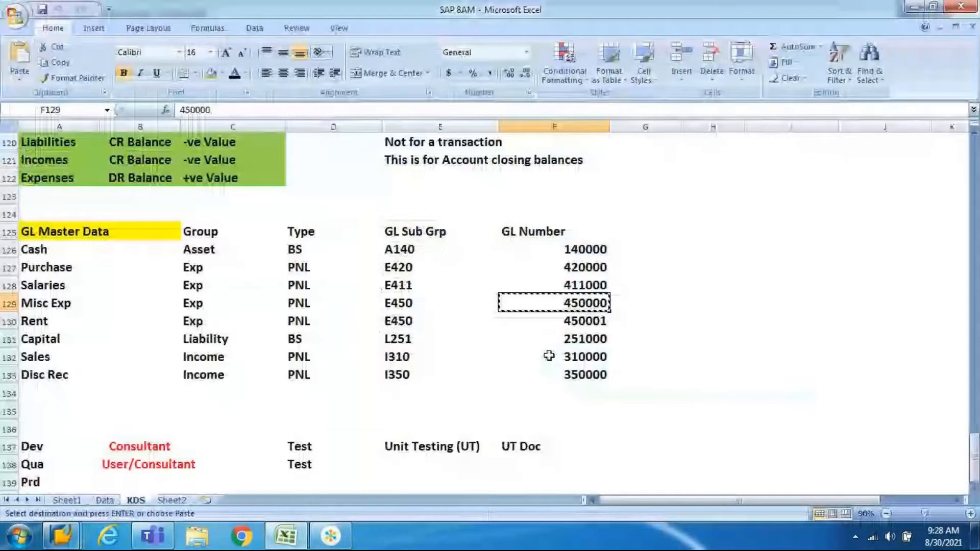
key("Home")
key("alt+Tab")
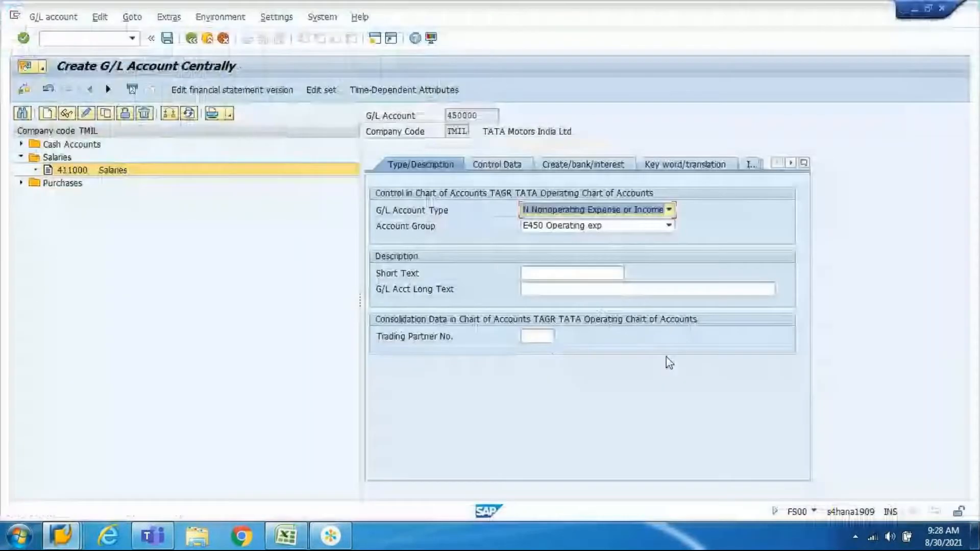
left_click(613, 273)
type("Misc Exp")
key("Tab")
type("Misc Exp")
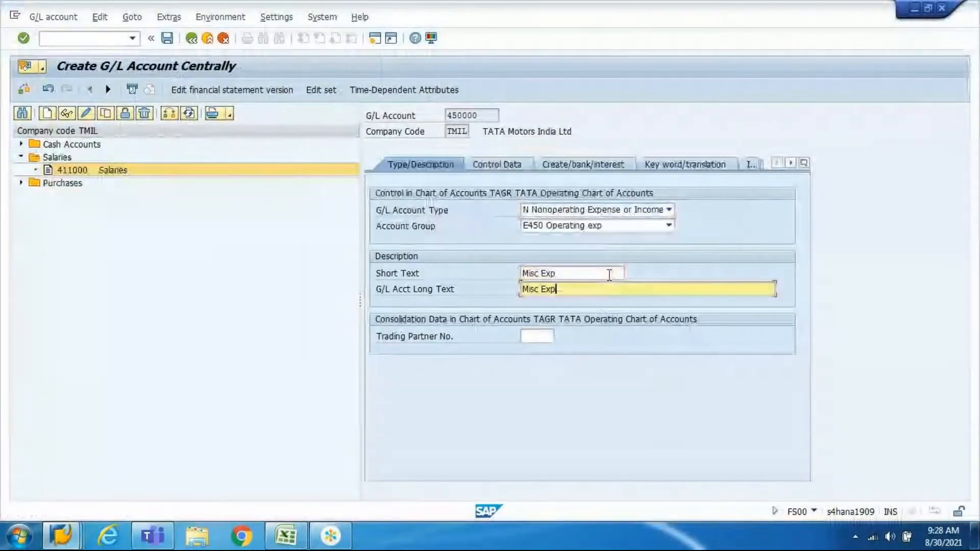
- Set the sort key of account 450000 to 001, Posting date, in its control data
left_click(497, 165)
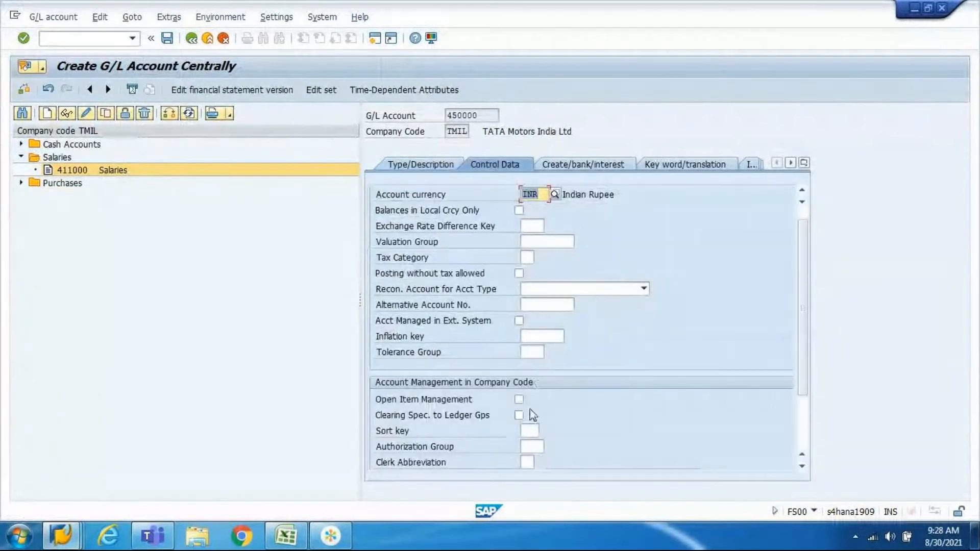
left_click(530, 431)
type("001")
key("Return")
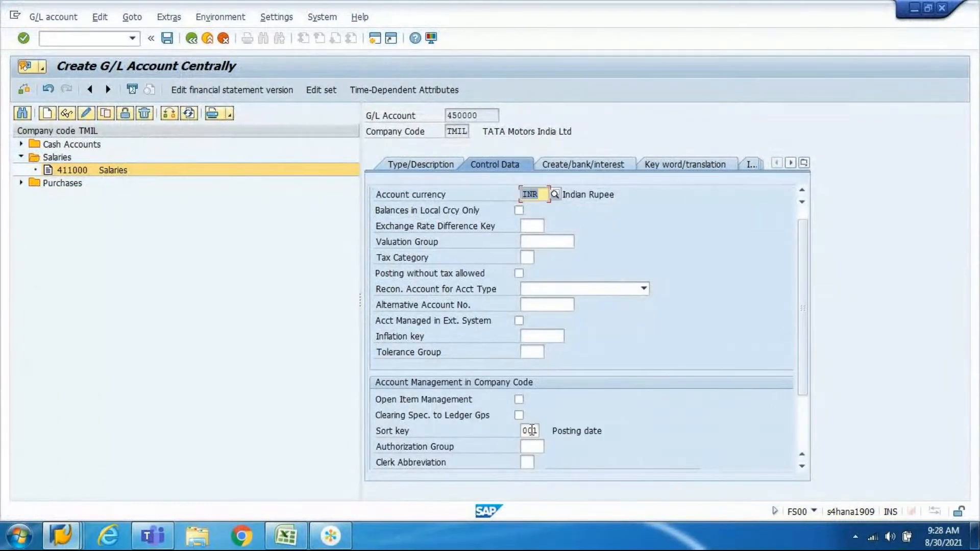
- Assign field status group G001, General (with text, assignment), to account 450000 and save the account
left_click(575, 169)
type("G001")
key("Return")
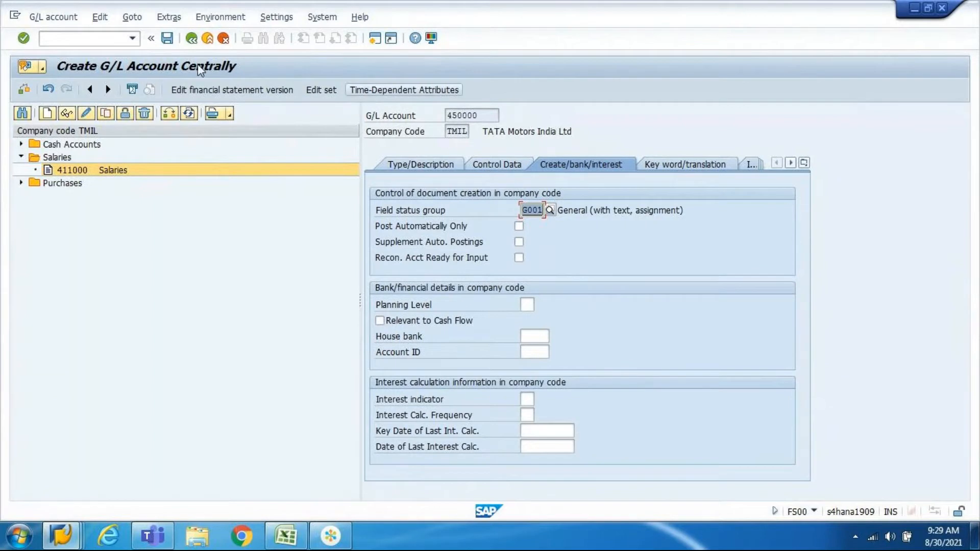
left_click(167, 38)
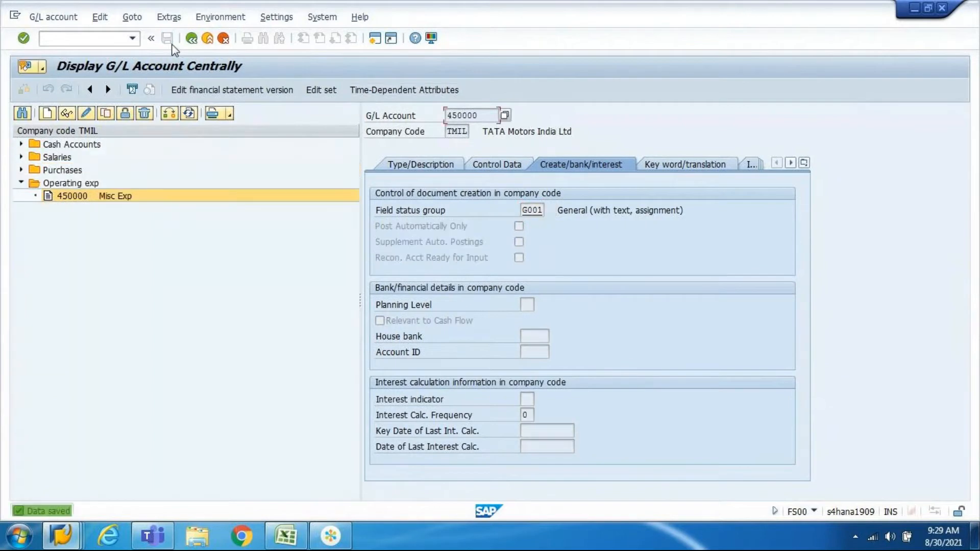
- Switch to the Excel list and copy the Rent GL number 450001
key("alt+Tab")
key("Down")
key("Right")
key("Right")
key("Right")
key("Right")
key("Right")
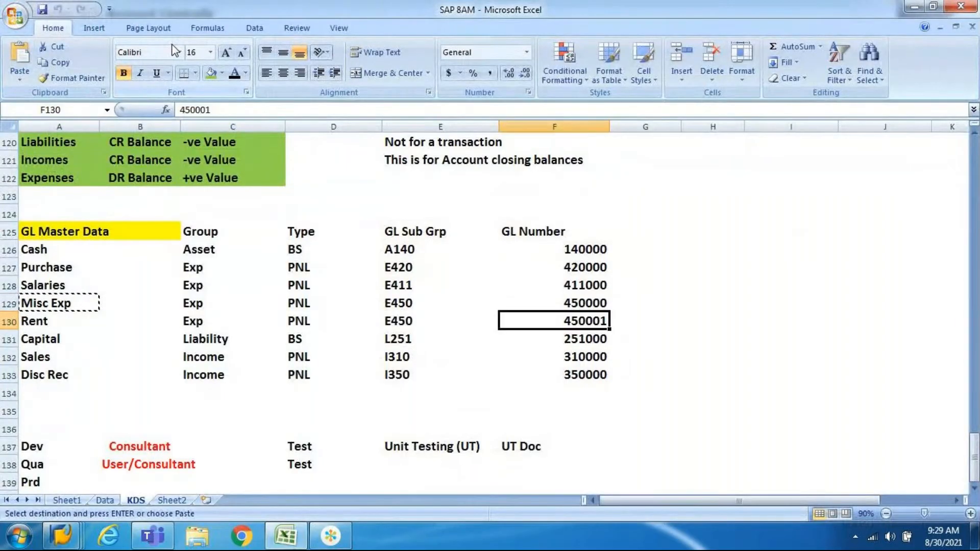
key("ctrl+c")
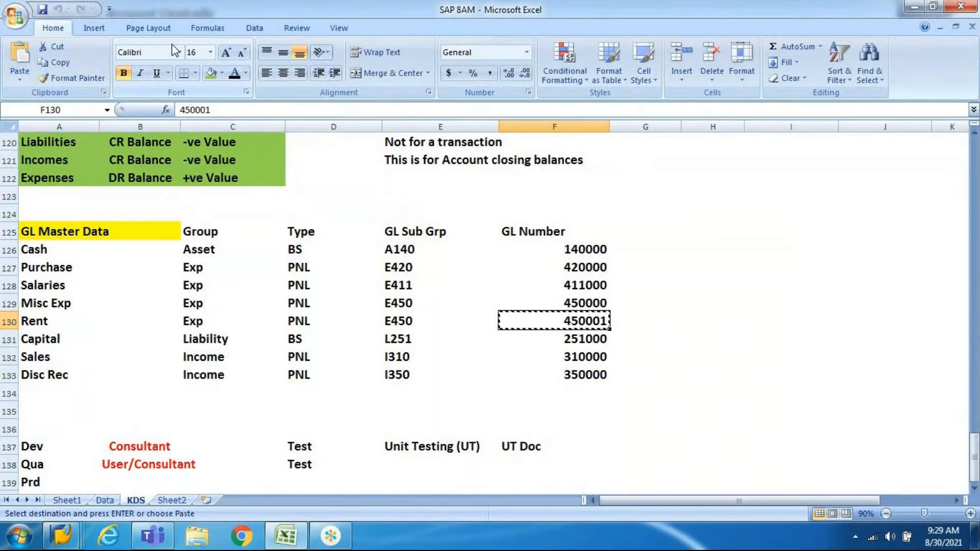
- Switch to SAP and start creating G/L account 450001 for company code TMIL with the copied number
key("alt+Tab")
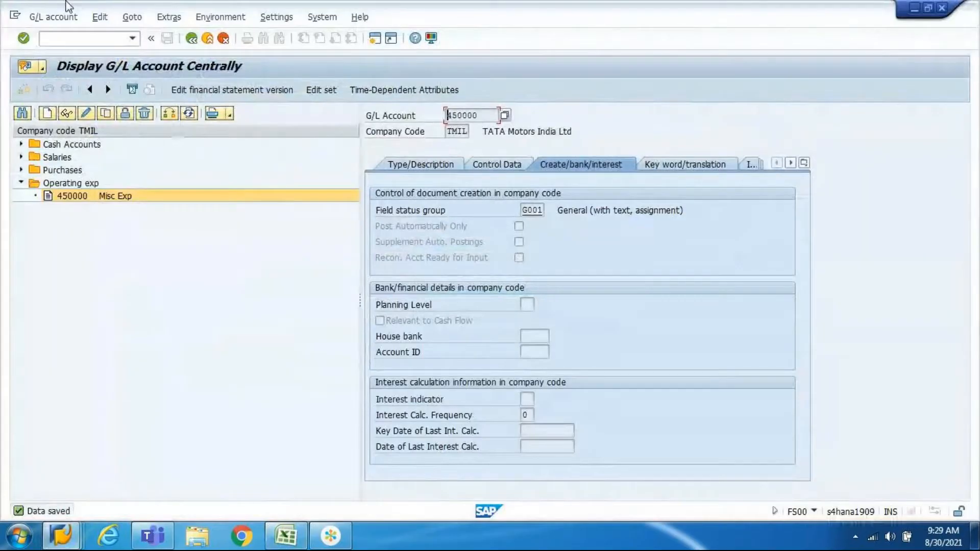
left_click(47, 114)
key("ctrl+v")
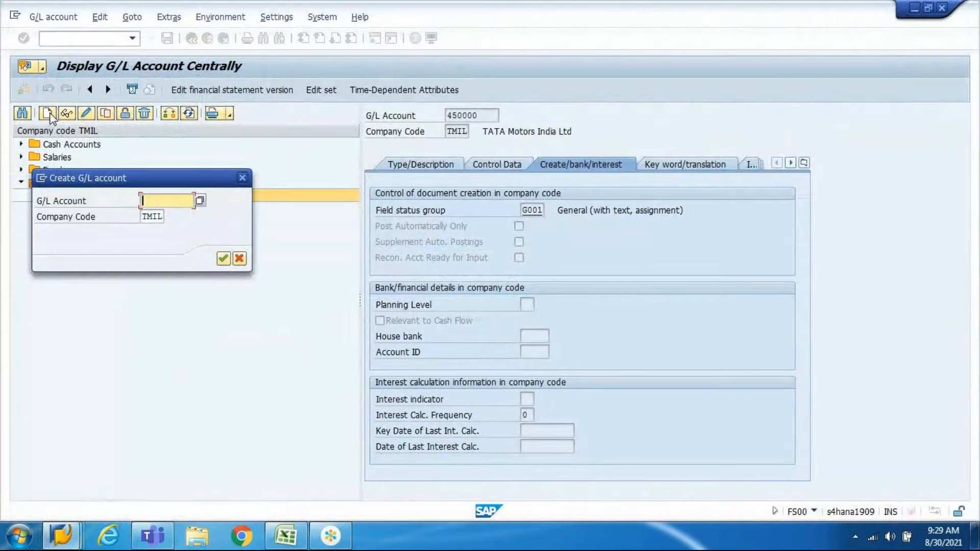
key("Return")
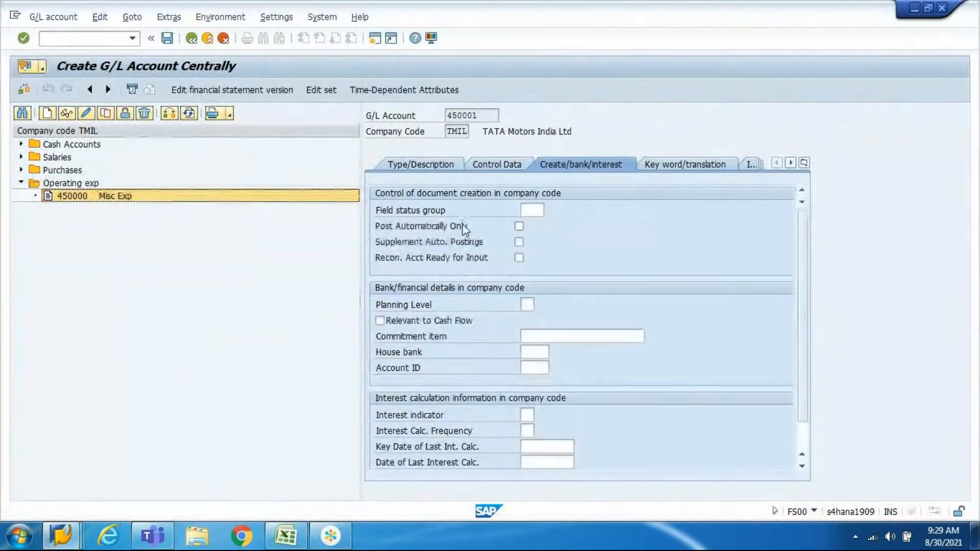
- Assign field status group G001 and sort key 001, Posting date, to account 450001
left_click(538, 210)
left_click(532, 223)
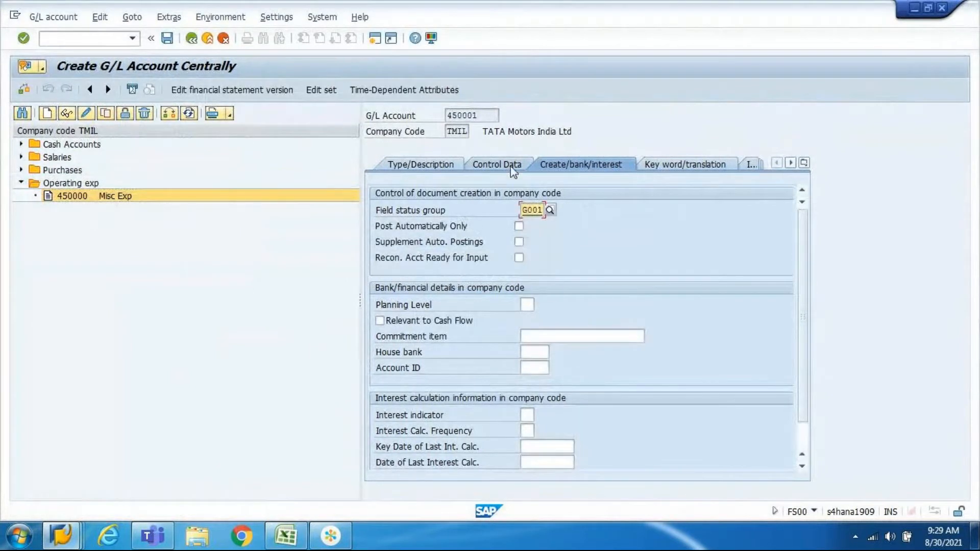
left_click(495, 164)
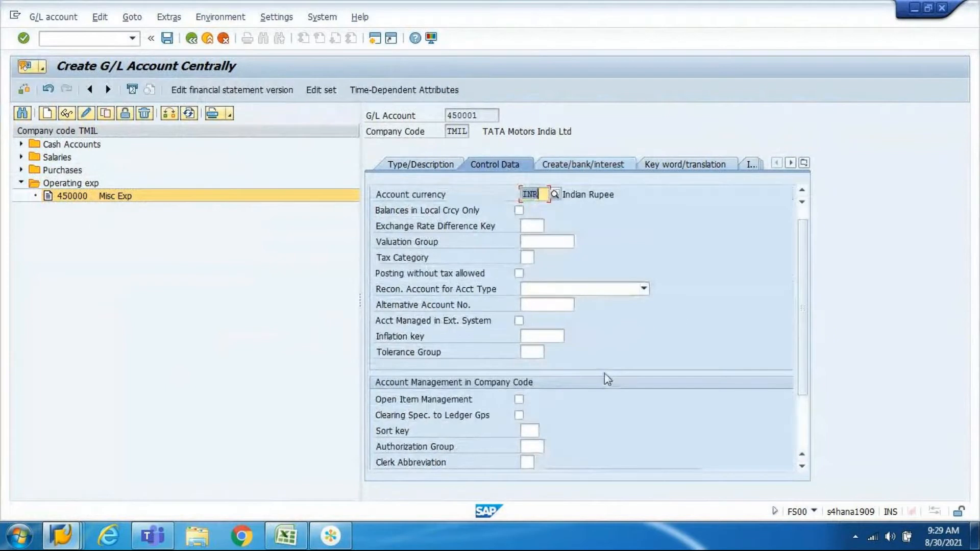
left_click(535, 430)
left_click(531, 443)
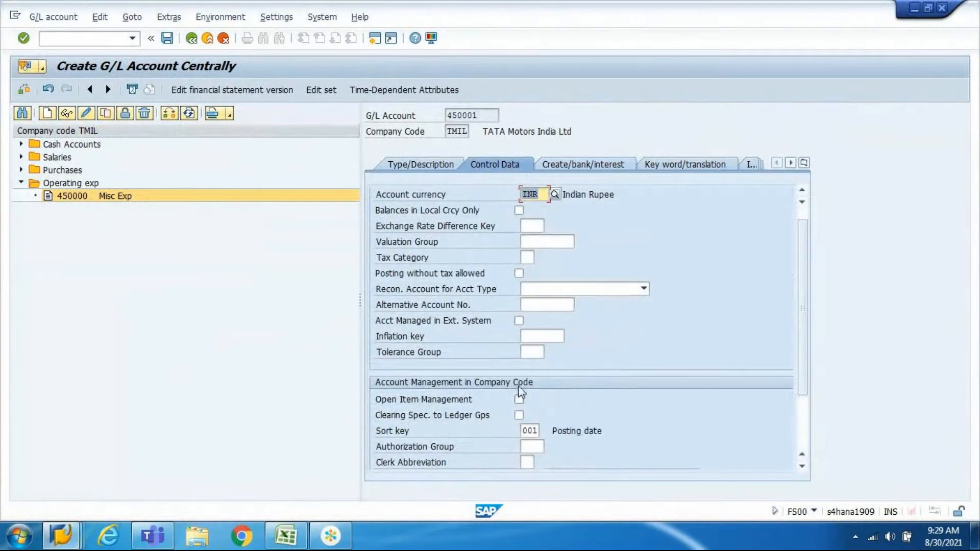
- Set account 450001 to the type Nonoperating Expense or Income and the account group E450 Operating exp
left_click(442, 164)
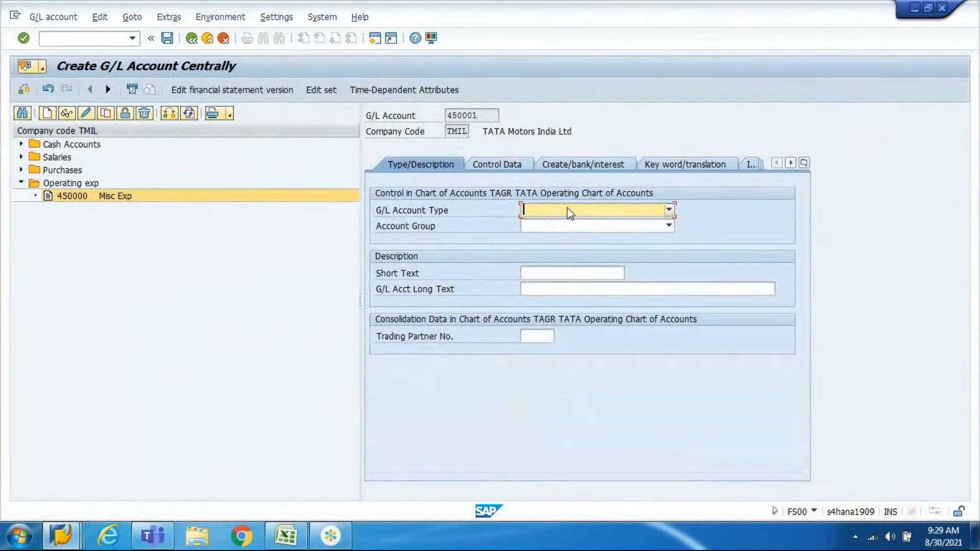
left_click(568, 207)
left_click(566, 221)
left_click(565, 226)
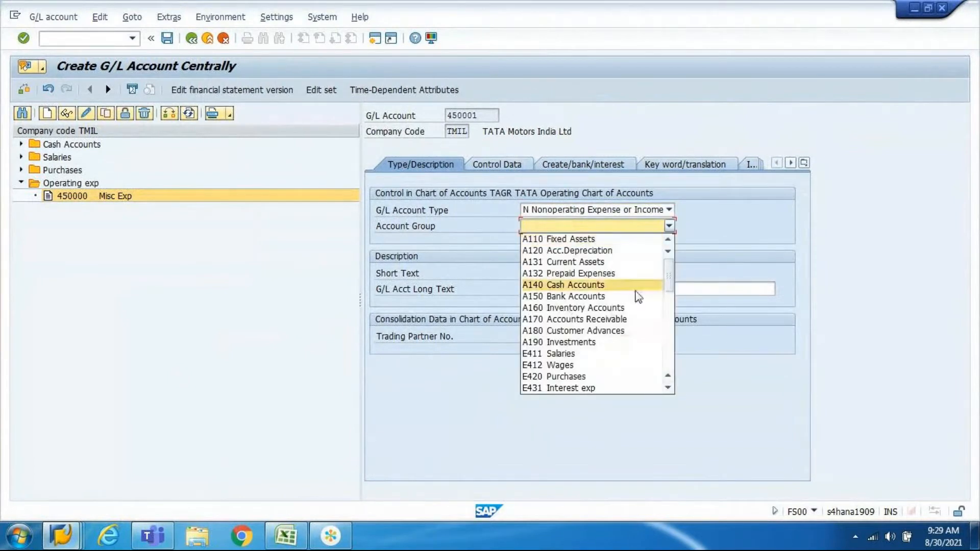
left_click_drag(670, 283, 669, 296)
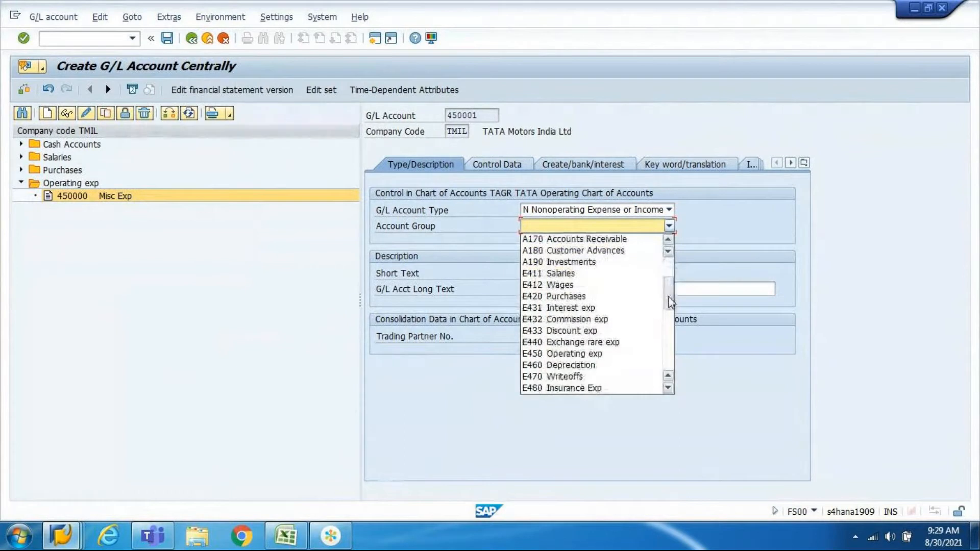
left_click(608, 354)
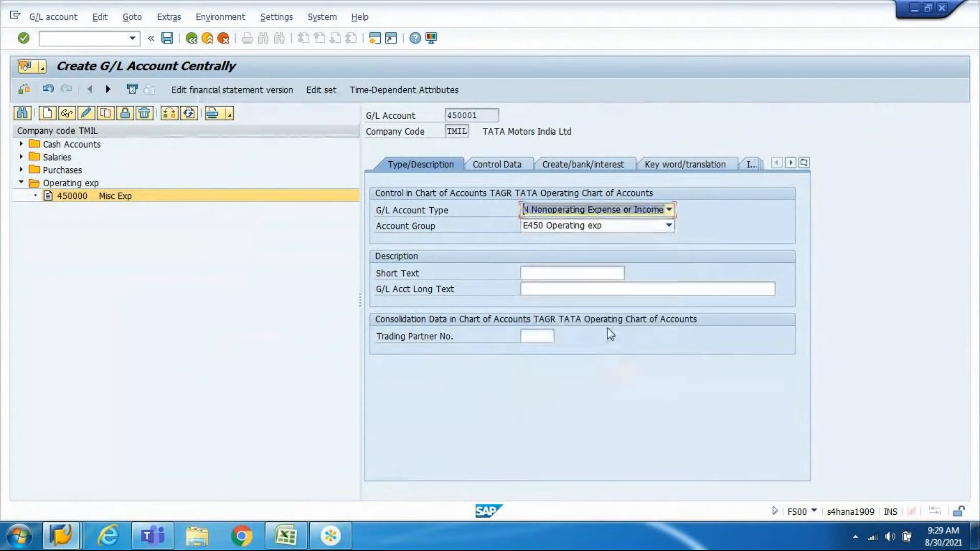
- Copy the account name Rent from the Excel list into the short text and long text of account 450001 in SAP and save the account
left_click(601, 275)
key("alt+Tab")
key("Home")
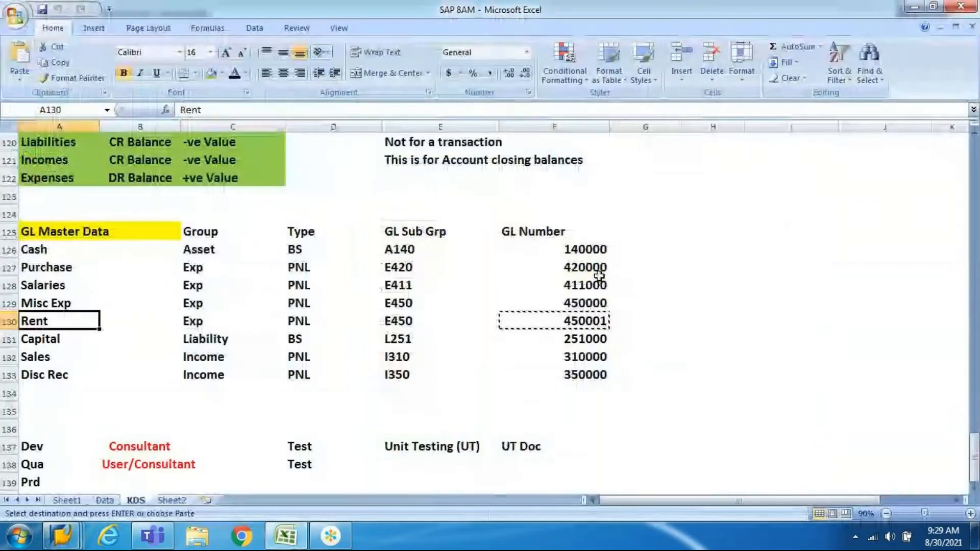
key("ctrl+c")
key("alt+Tab")
key("ctrl+v")
key("Tab")
key("ctrl+v")
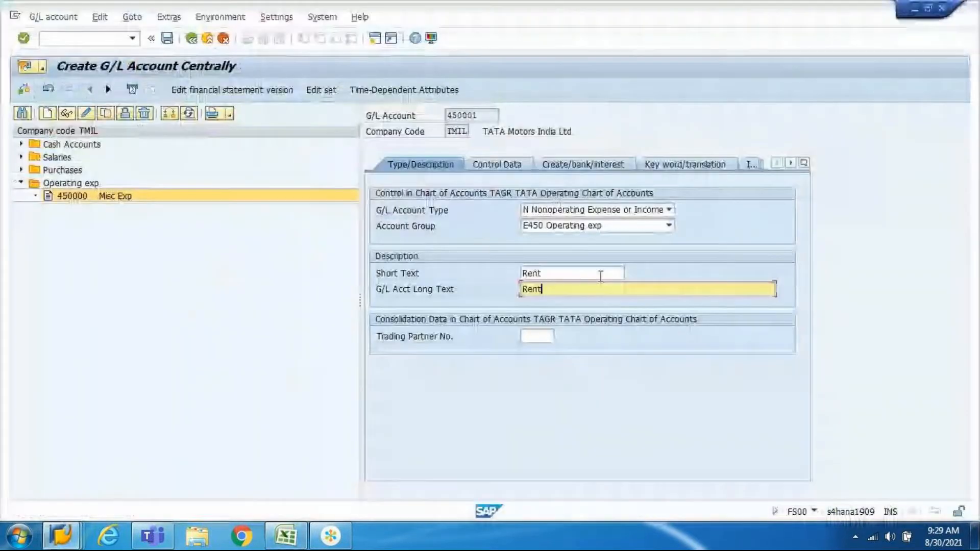
key("ctrl+s")
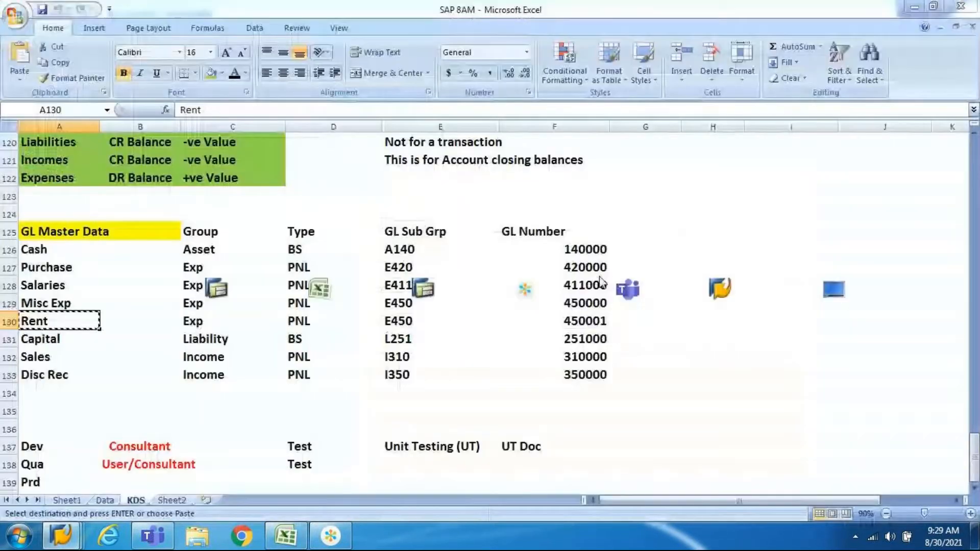
- Switch to Excel and copy the GL number 251000 of the Capital account from the GL master data list
key("alt+Tab")
key("Down")
key("ctrl+Right")
key("ctrl+Right")
key("ctrl+Right")
key("ctrl+Right")
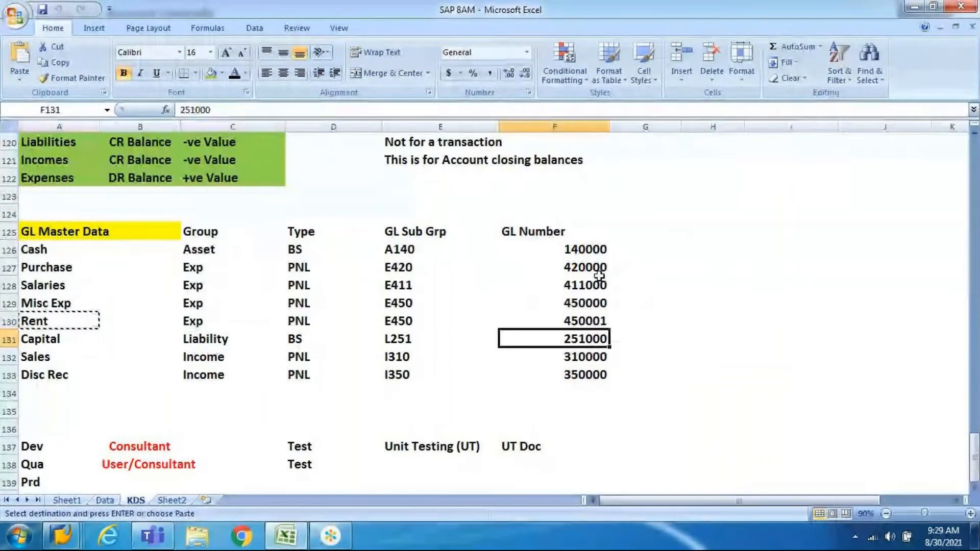
- Switch to SAP and start creating G/L account 251000 for company code TMIL with the copied number
key("alt+Tab")
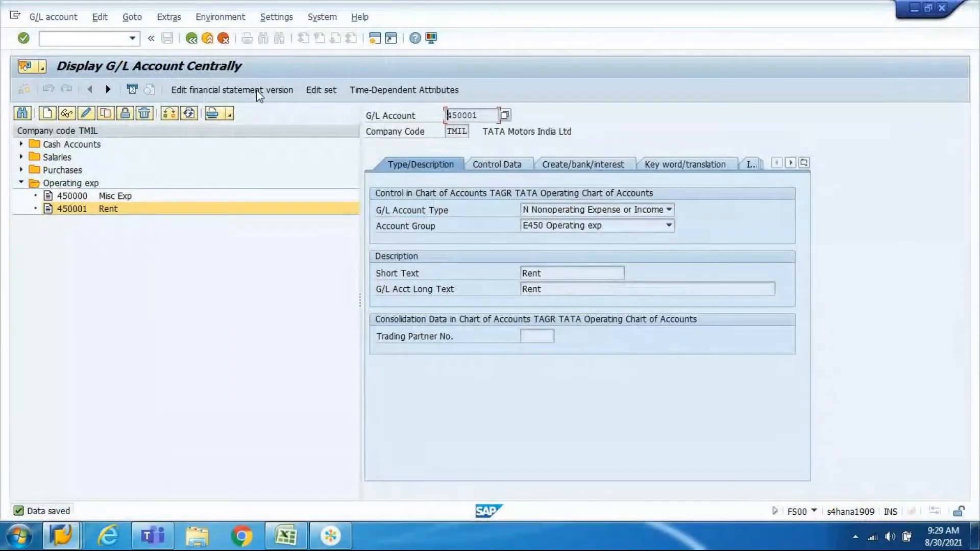
left_click(49, 116)
key("ctrl+v")
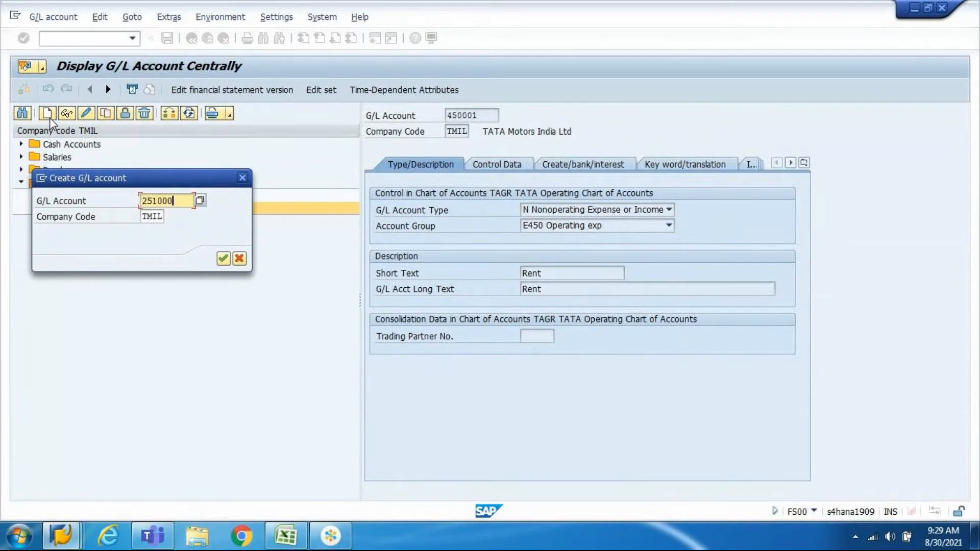
left_click(223, 259)
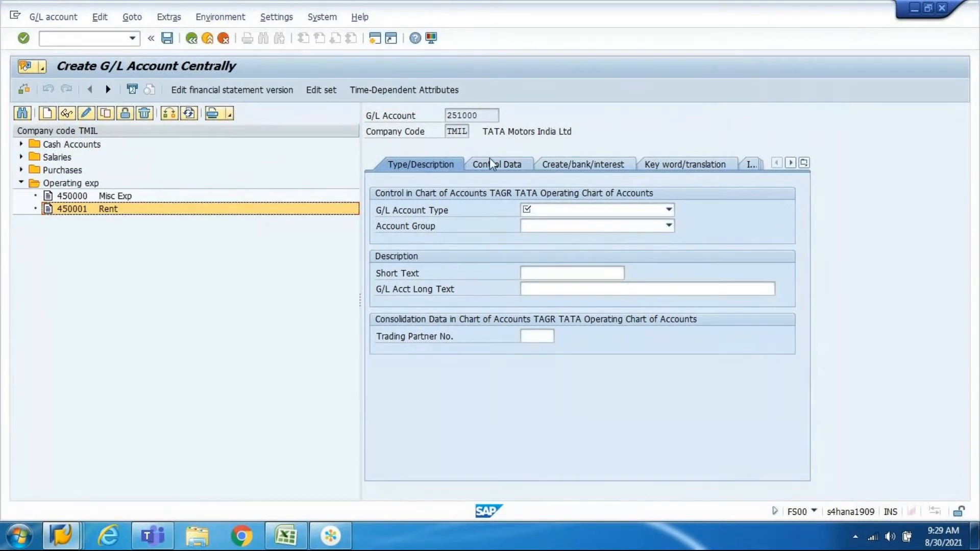
- Set account 251000 to the type Balance Sheet Account and the account group L251 Capital
left_click(555, 214)
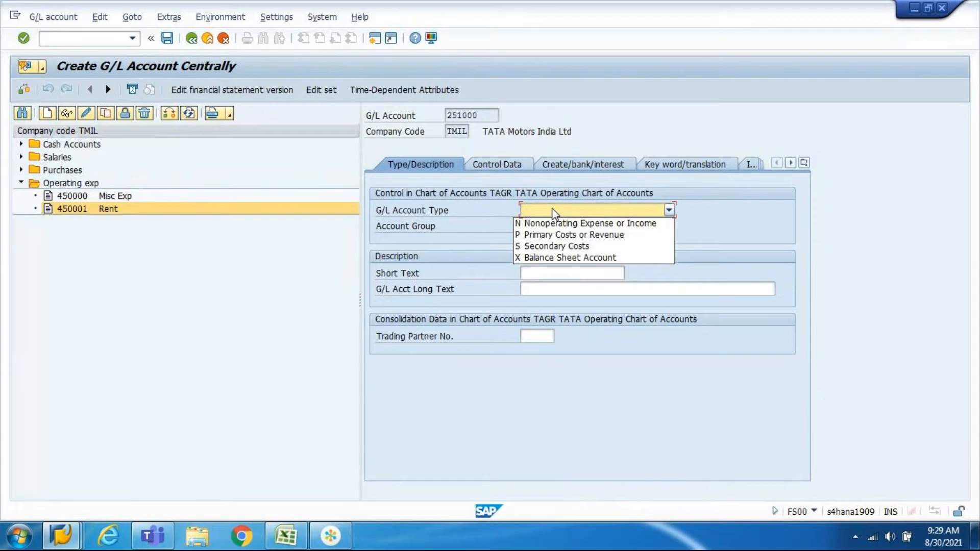
left_click(558, 258)
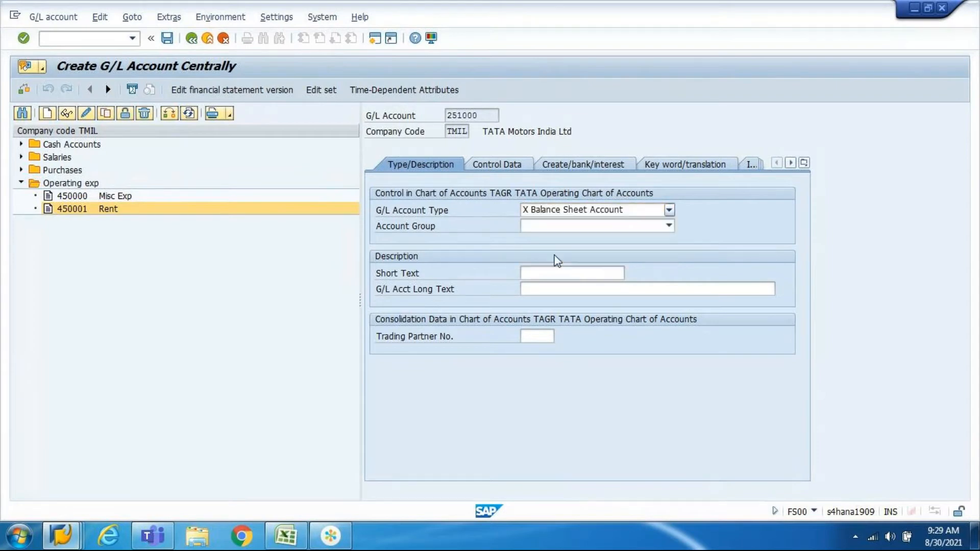
left_click(580, 226)
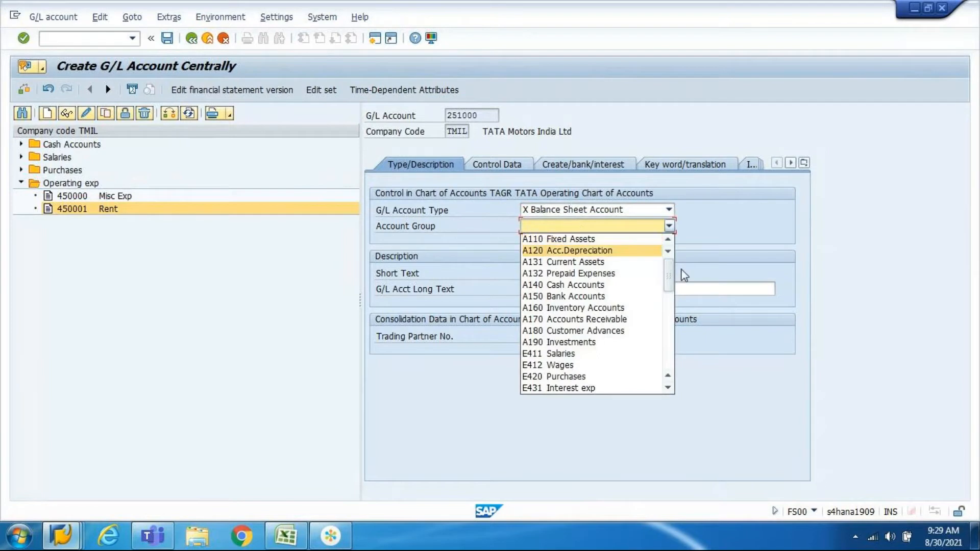
scroll(665, 342, "down", 1)
scroll(665, 353, "down", 5)
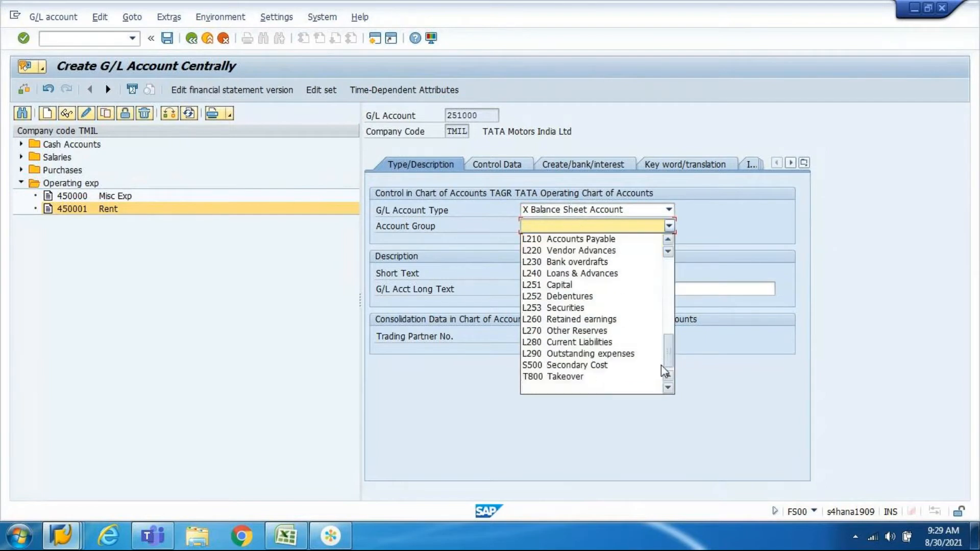
key("Return")
left_click(670, 228)
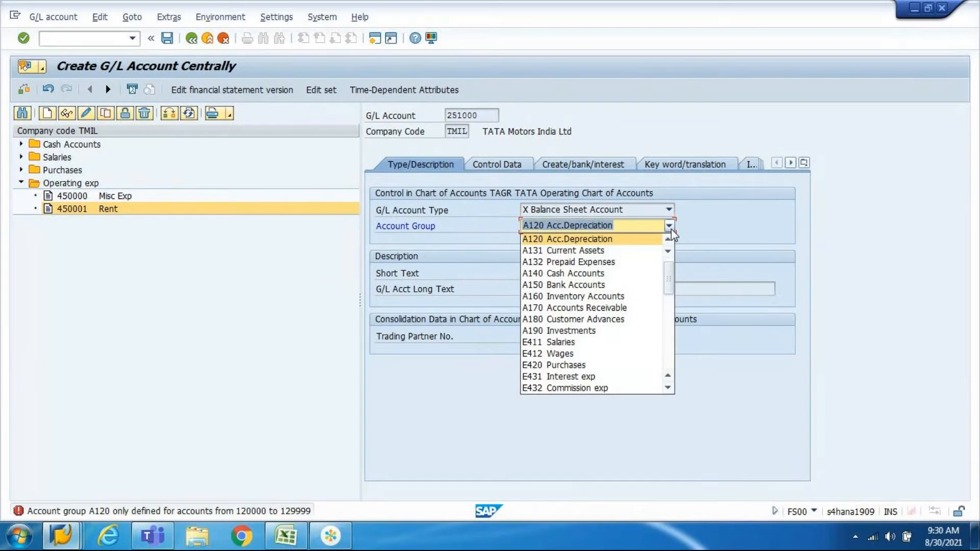
left_click_drag(673, 287, 669, 373)
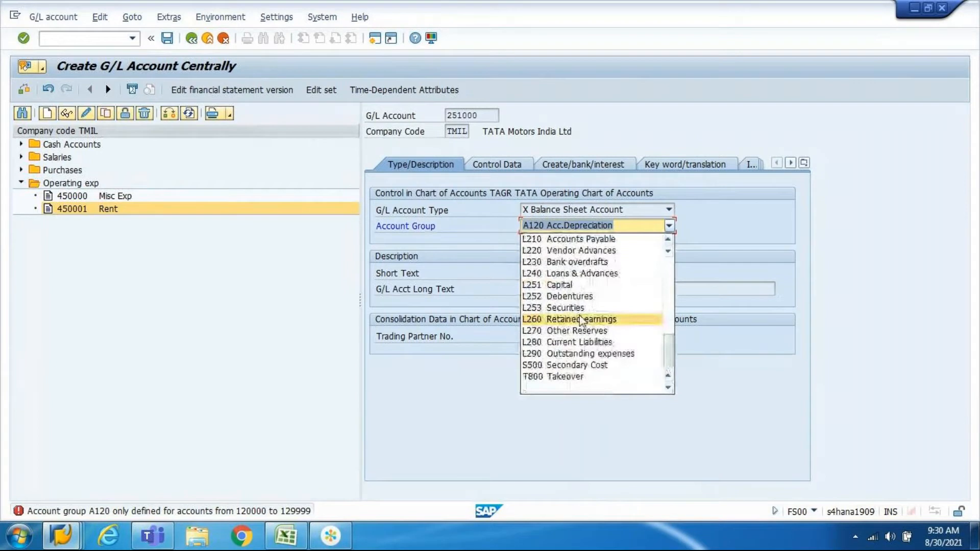
left_click(559, 285)
- Copy the account name Capital from the Excel list into the short text and long text of account 251000 in SAP
left_click(557, 275)
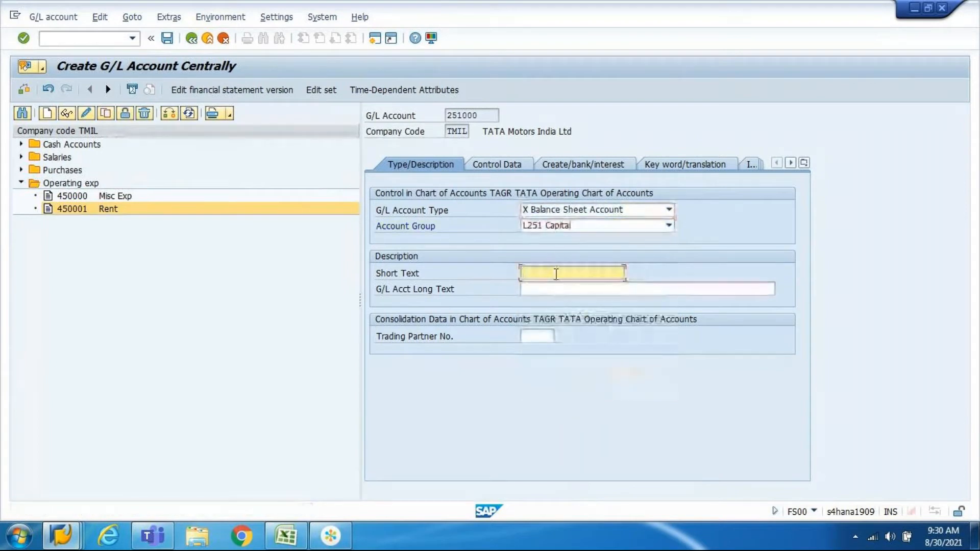
key("alt+Tab")
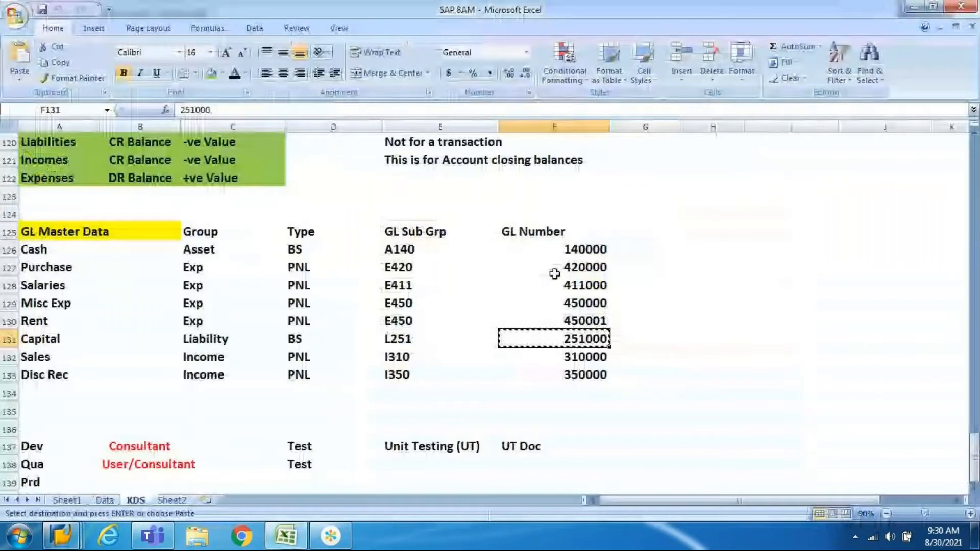
key("alt+Tab")
key("Return")
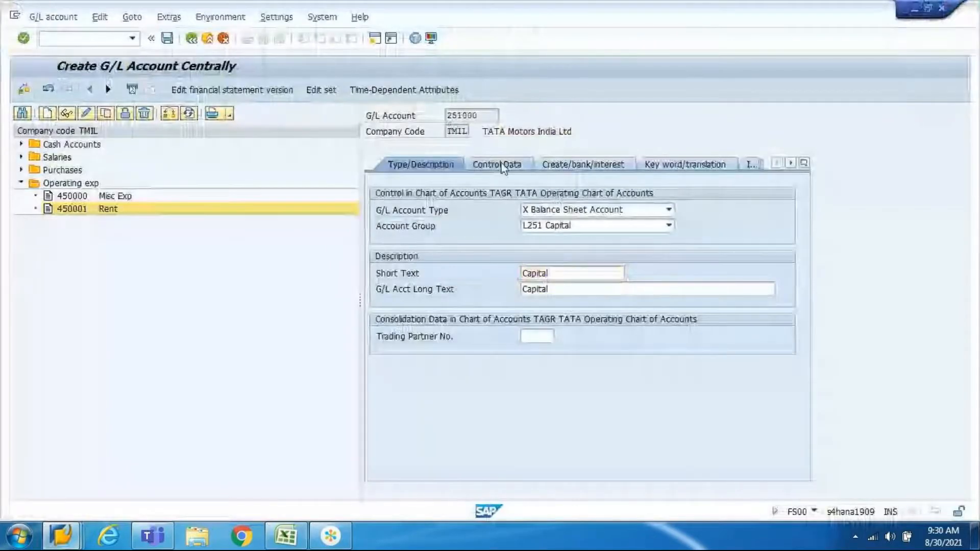
- Assign sort key 001, Posting date, and field status group G001 to account 251000
left_click(497, 164)
left_click(528, 447)
type("001")
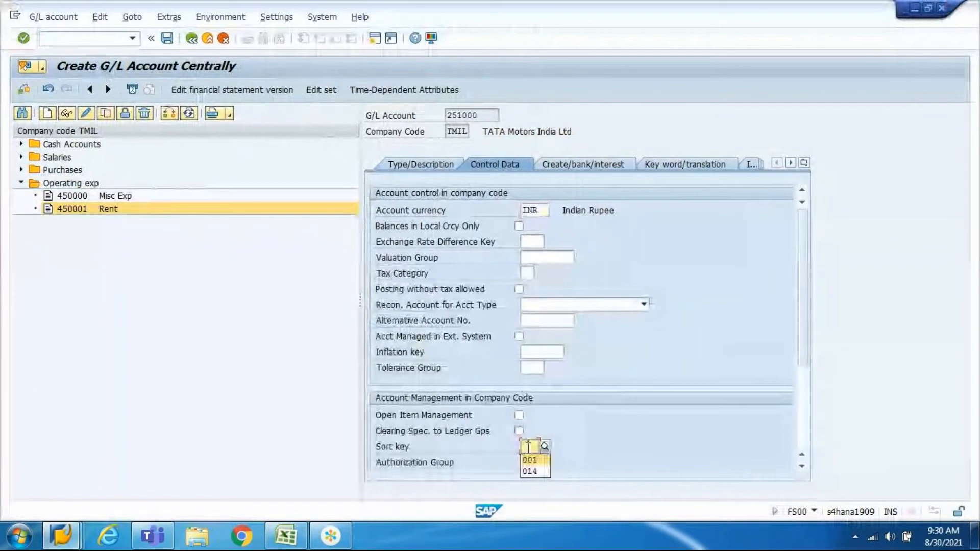
key("Return")
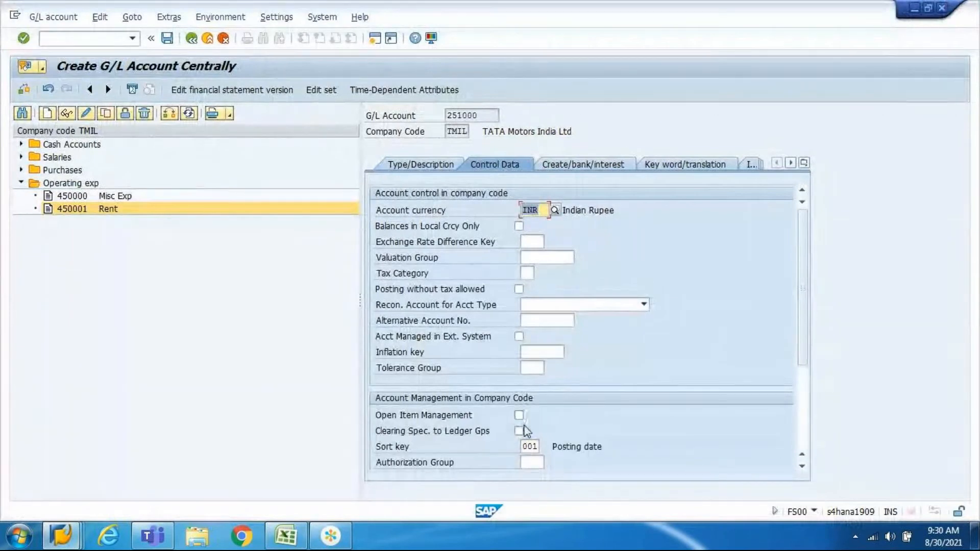
left_click(580, 164)
key("BackSpace")
key("Return")
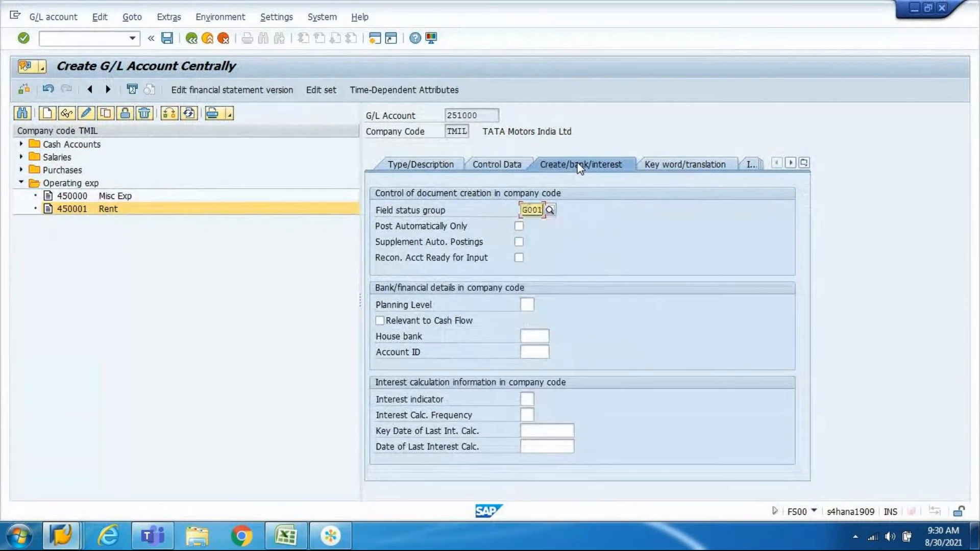
key("Return")
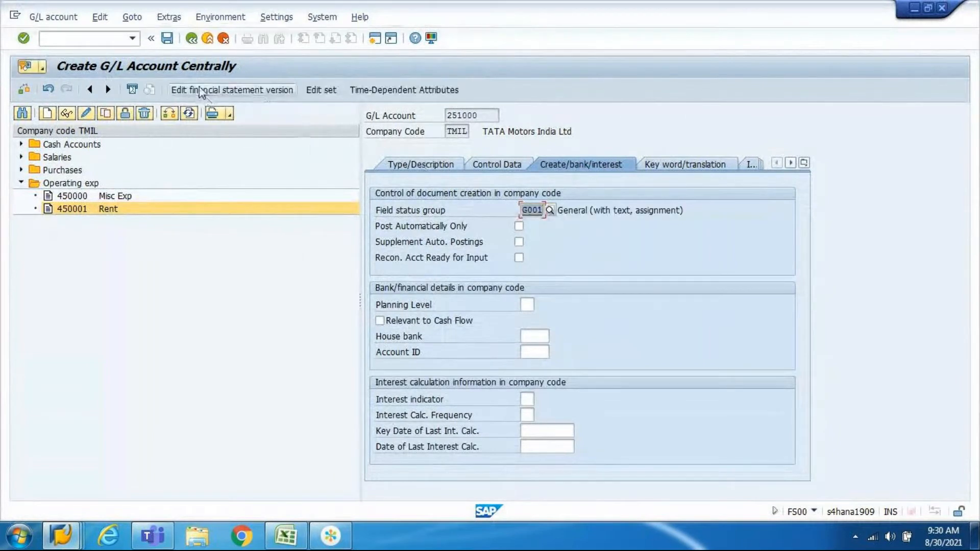
- Save account 251000 despite the warning and return to its type and description data
left_click(167, 38)
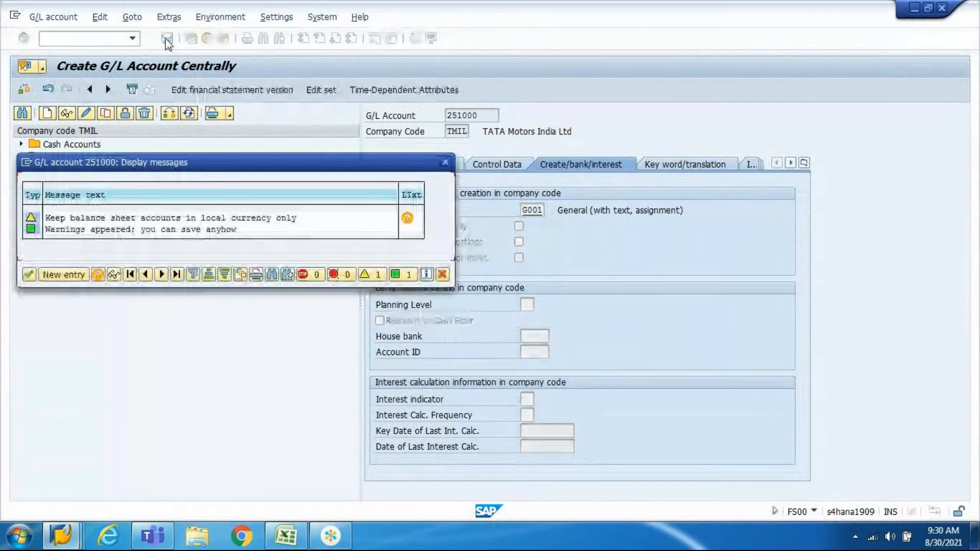
left_click(167, 39)
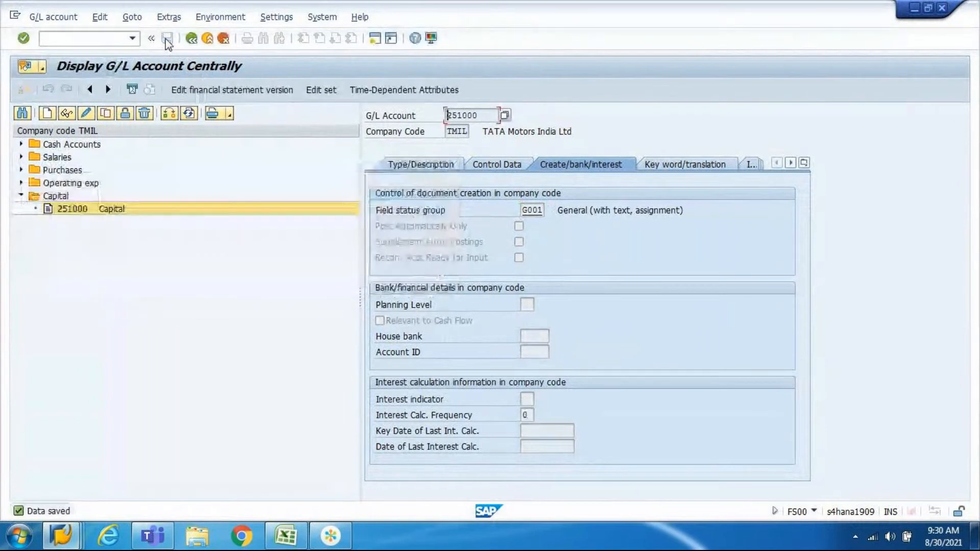
left_click(399, 165)
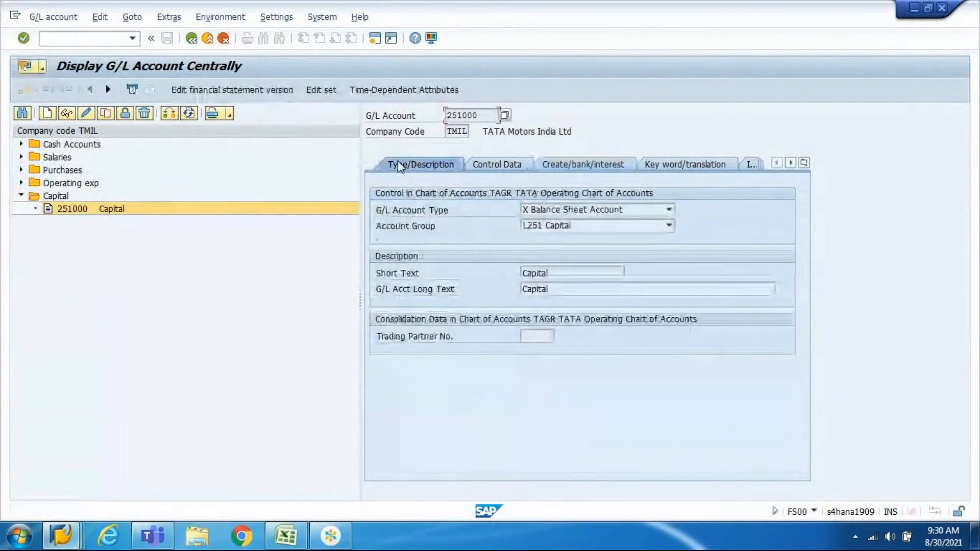
- Switch to Excel and copy the GL number 310000 of the Sales account from the GL master data list
key("alt+Tab")
key("Down")
key("Right")
key("Right")
key("Right")
key("Right")
key("Right")
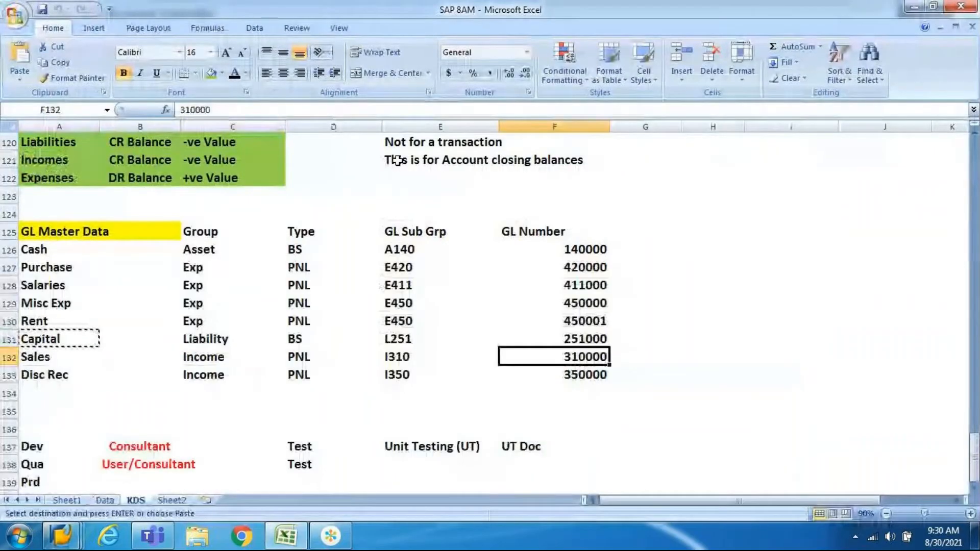
key("ctrl+c")
- Switch to SAP and start creating G/L account 310000 for company code TMIL with the copied number
key("alt+Tab")
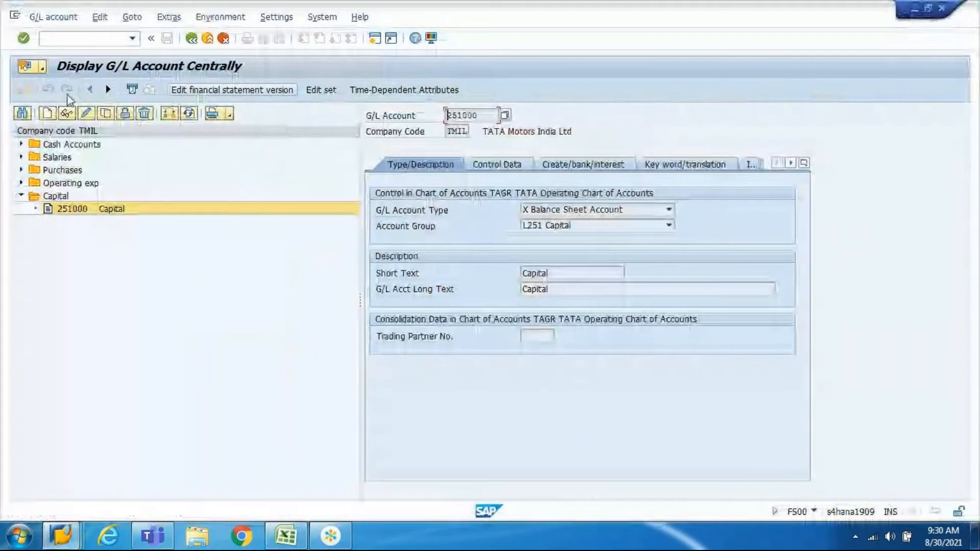
left_click(47, 113)
key("ctrl+v")
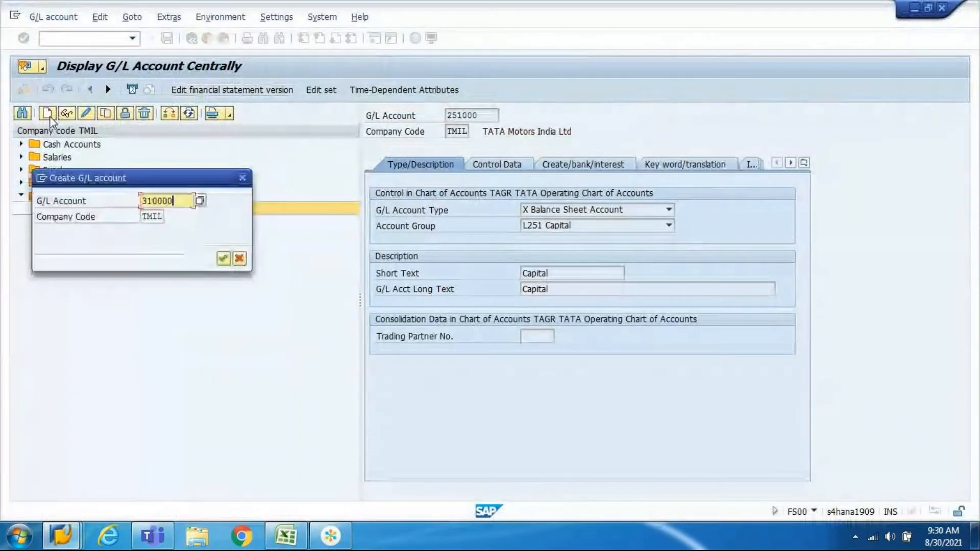
key("Return")
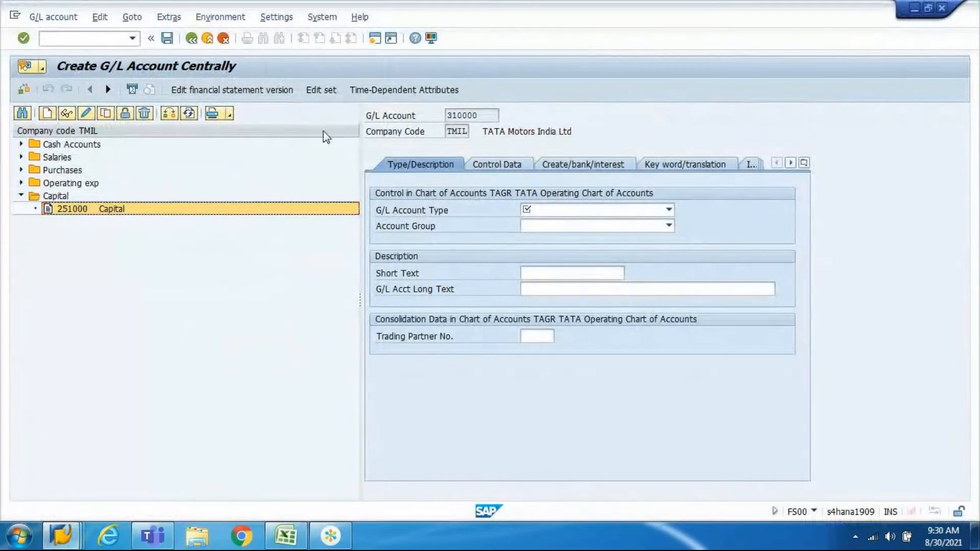
- Set account 310000 to the type Nonoperating Expense or Income and the account group I310 Sales
left_click(546, 209)
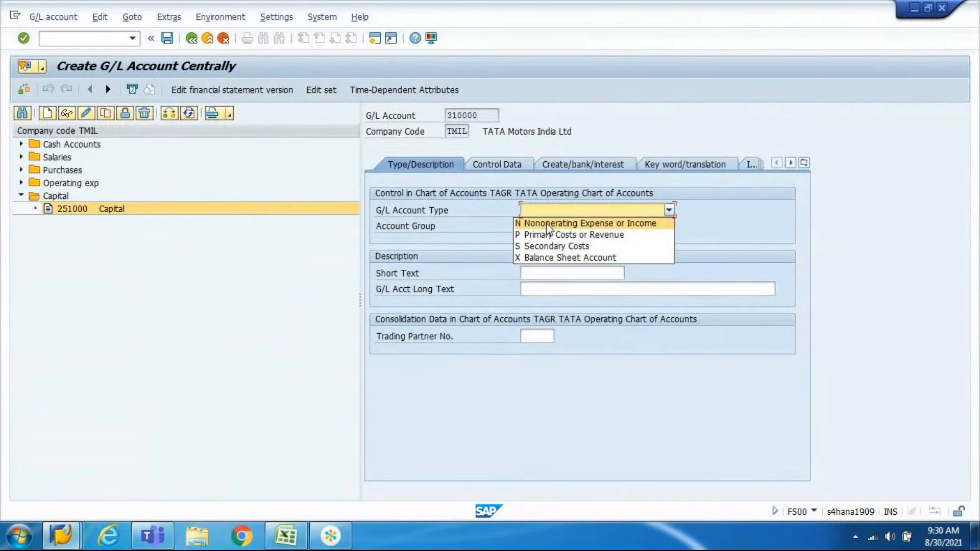
left_click(547, 223)
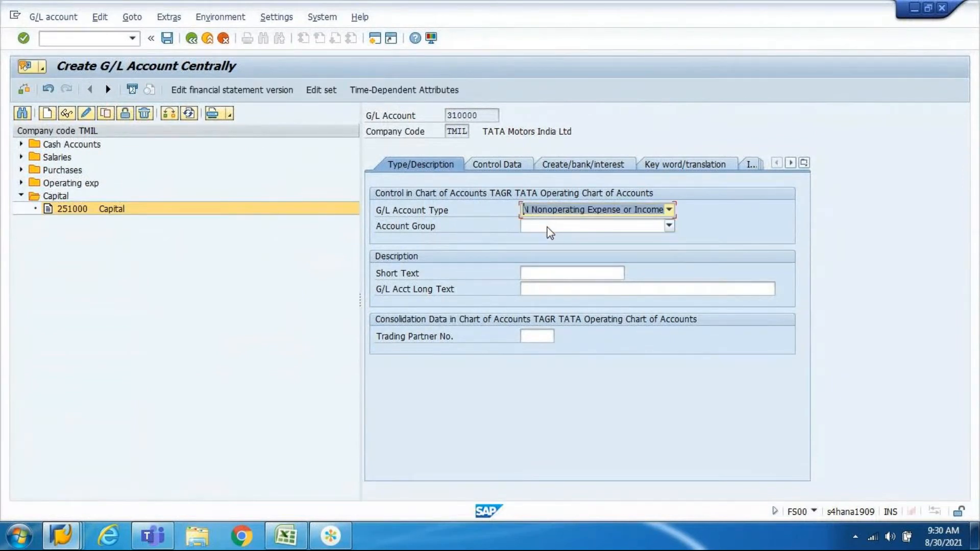
left_click(547, 227)
left_click_drag(667, 270, 669, 309)
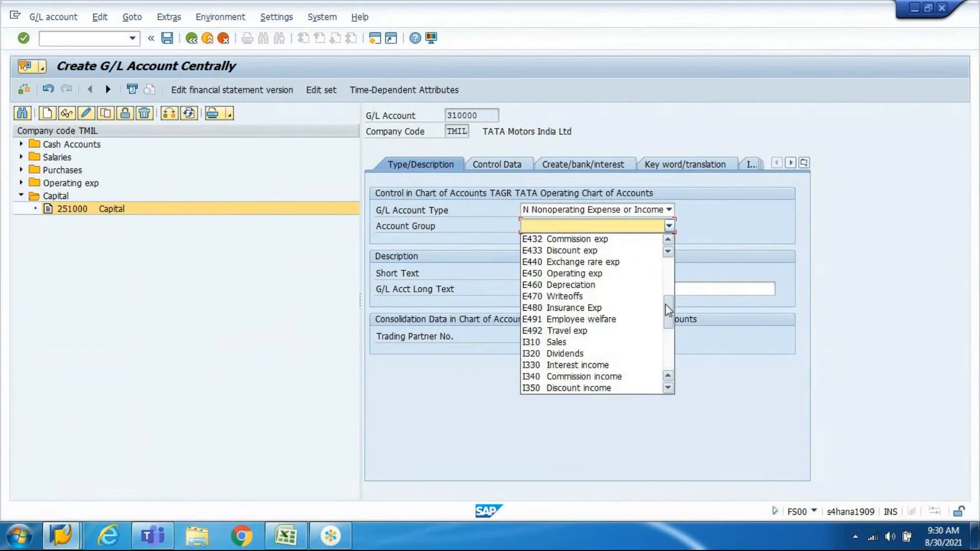
left_click(616, 342)
- Enter Sales as both the short text and the long text of account 310000
left_click(609, 274)
type("Sales")
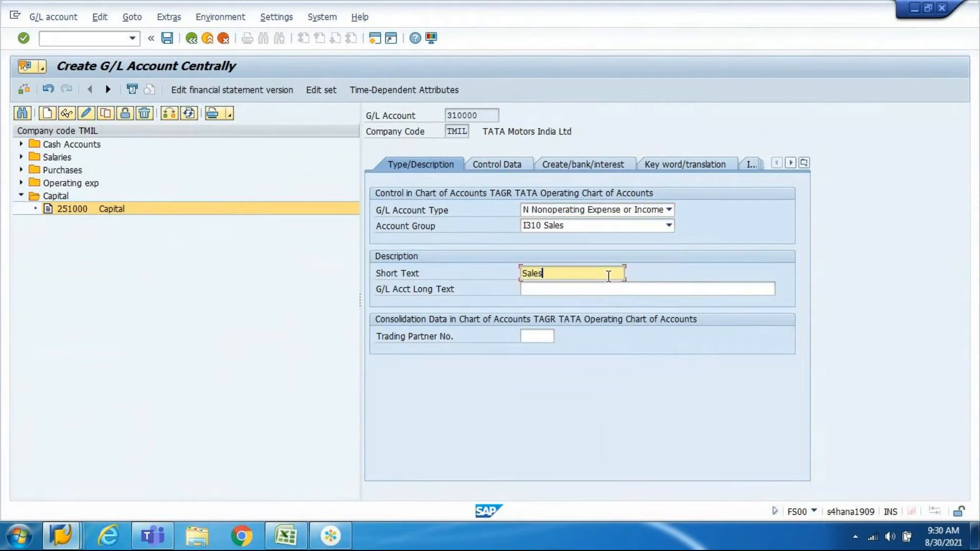
key("Tab")
key("ctrl+v")
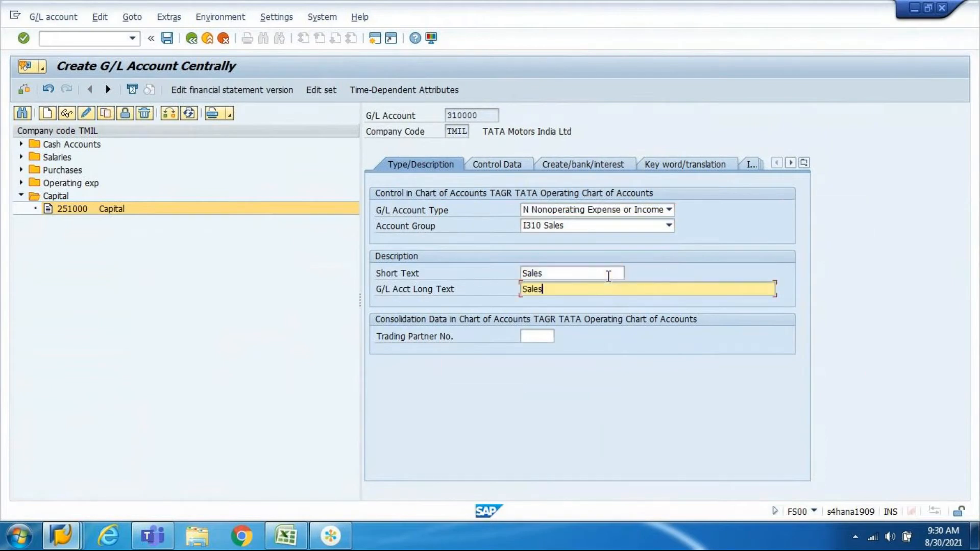
- Assign sort key 001 and field status group G001, General (with text, assignment), to account 310000
left_click(518, 170)
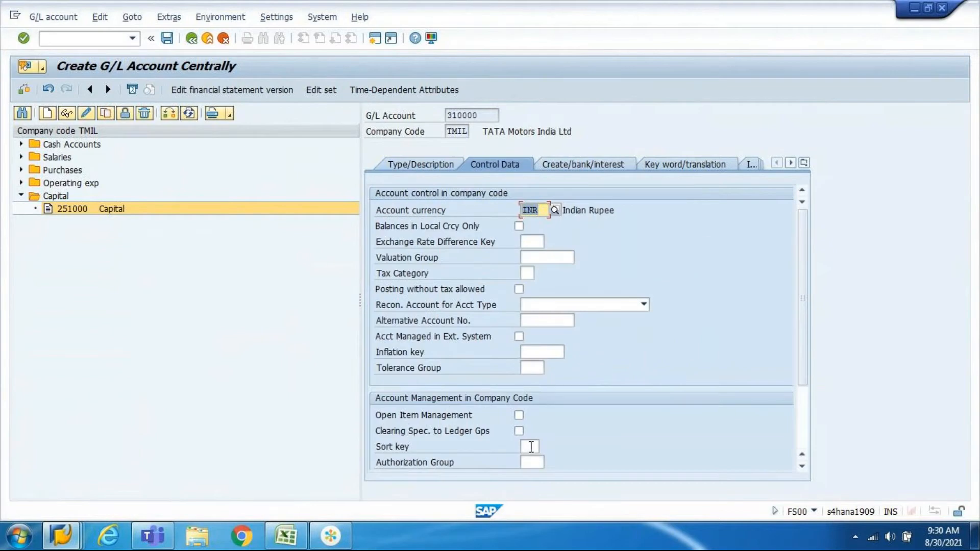
left_click(531, 446)
left_click(529, 459)
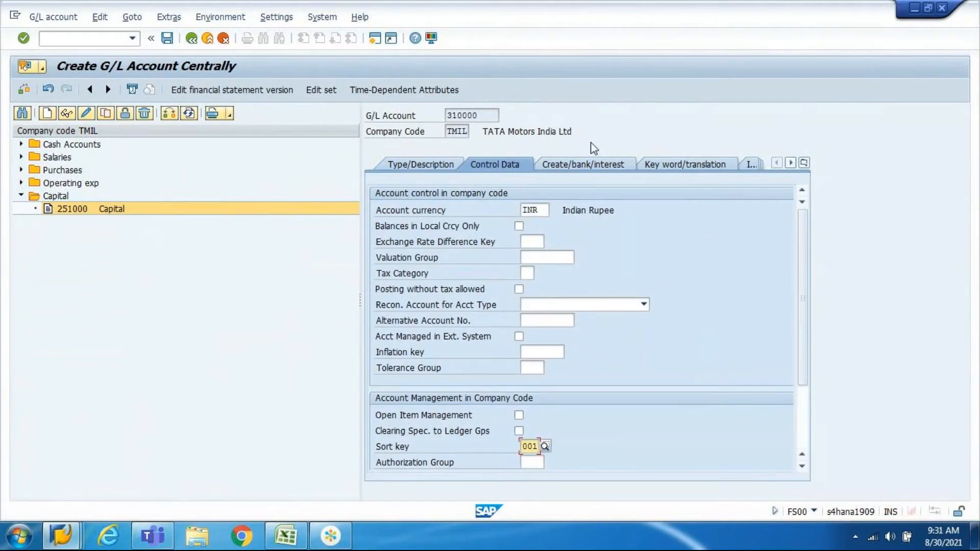
left_click(590, 171)
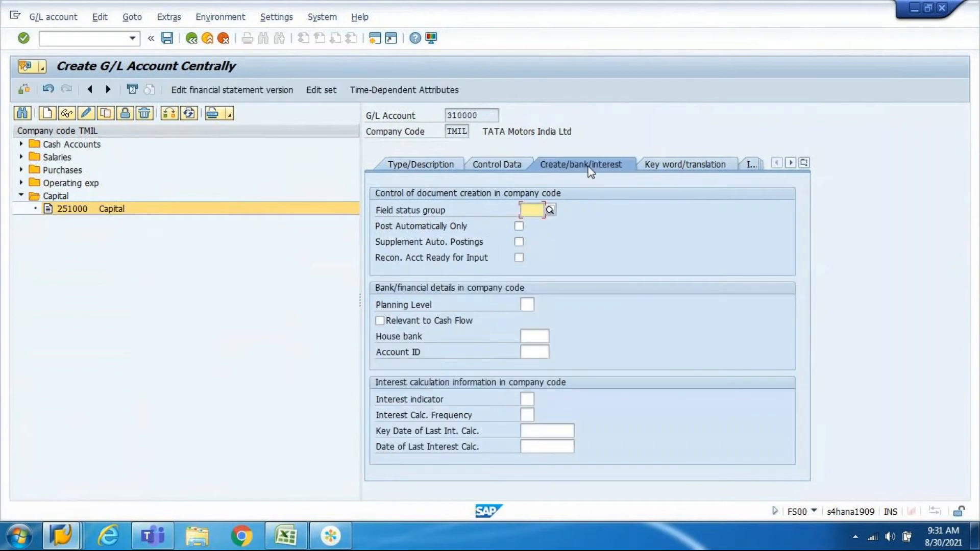
key("Down")
key("Return")
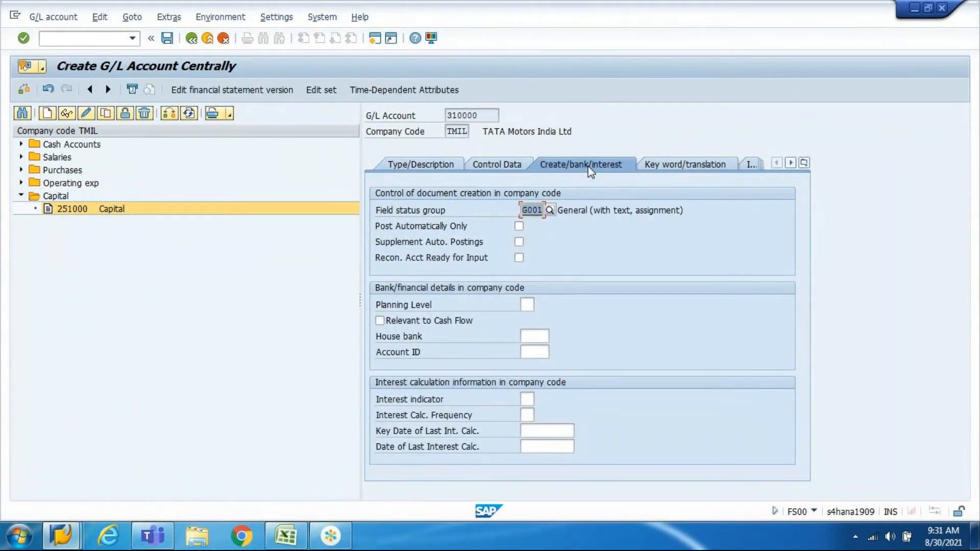
key("alt+Tab")
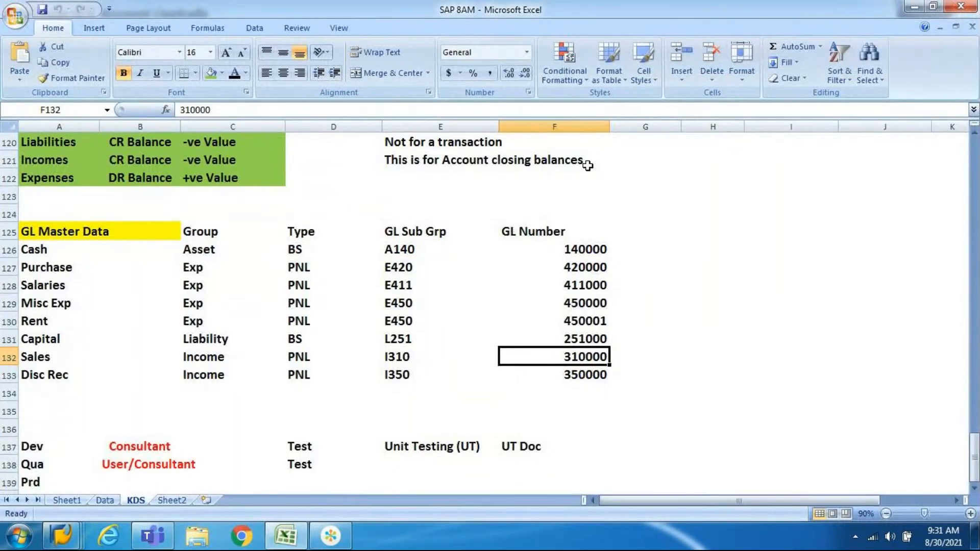
key("alt+Tab")
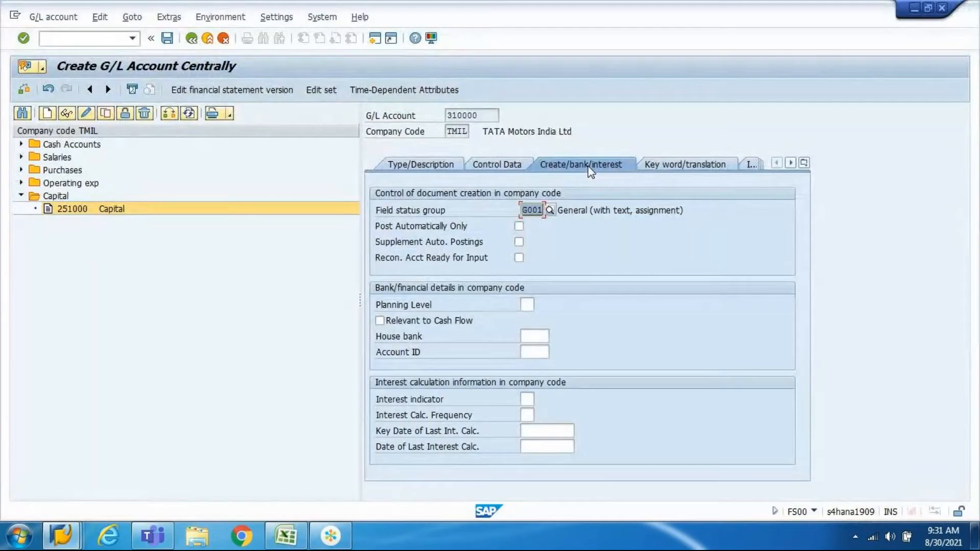
- Save account 310000 and copy the Disc Rec GL number from the master data list in Excel
key("ctrl+s")
key("alt+Tab")
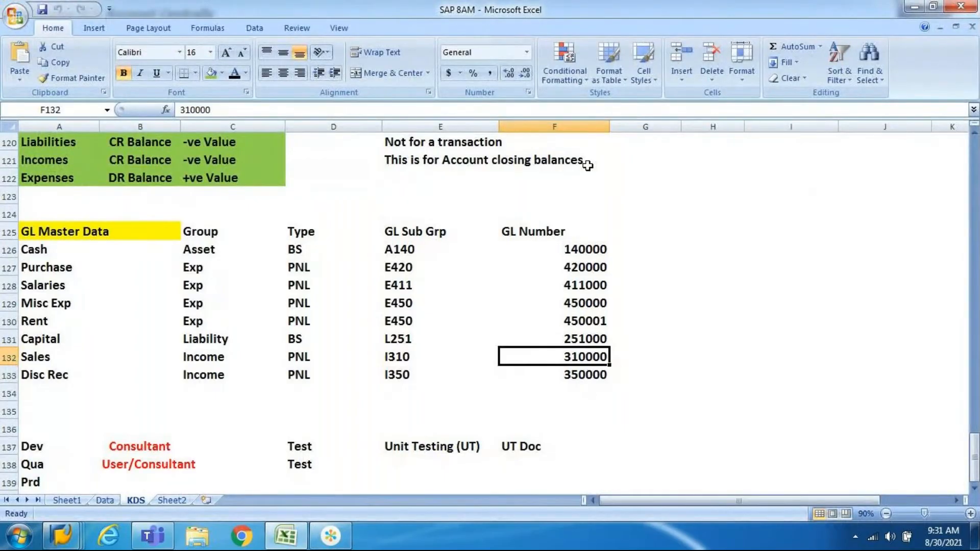
key("Down")
key("ctrl+c")
- Switch to SAP and start creating G/L account 350000 for company code TMIL with the copied number
key("alt+Tab")
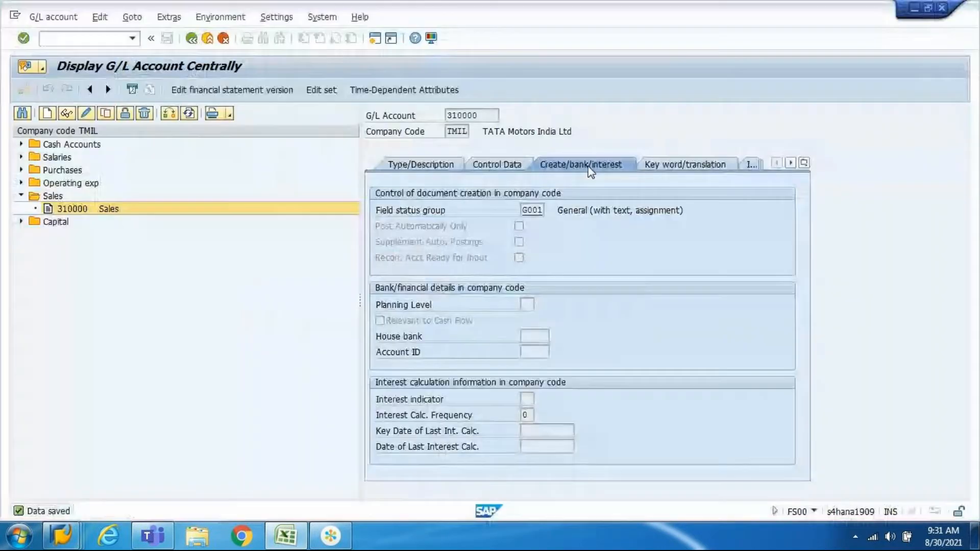
left_click(47, 114)
key("ctrl+v")
key("Return")
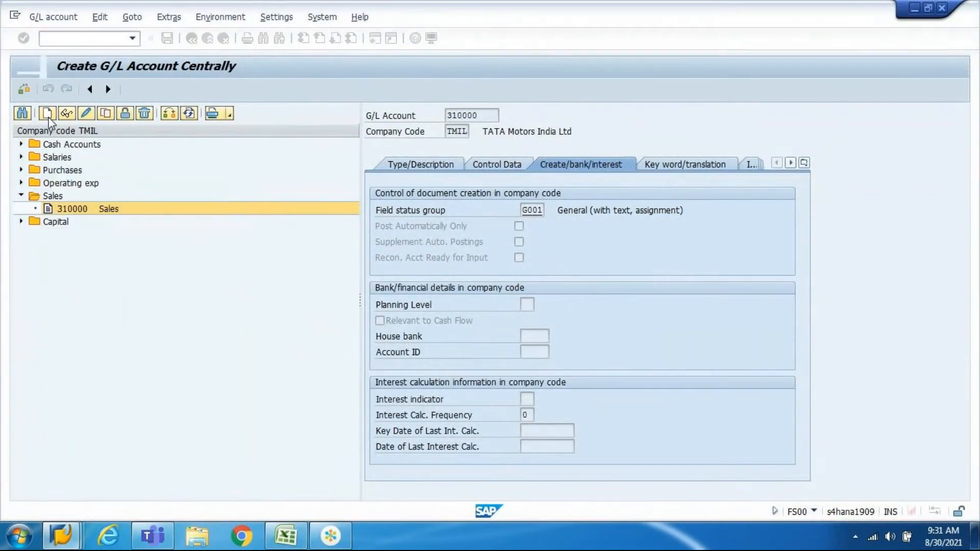
- Assign field status group G001, General (with text, assignment), and sort key 001, Posting date, to account 350000
left_click(523, 211)
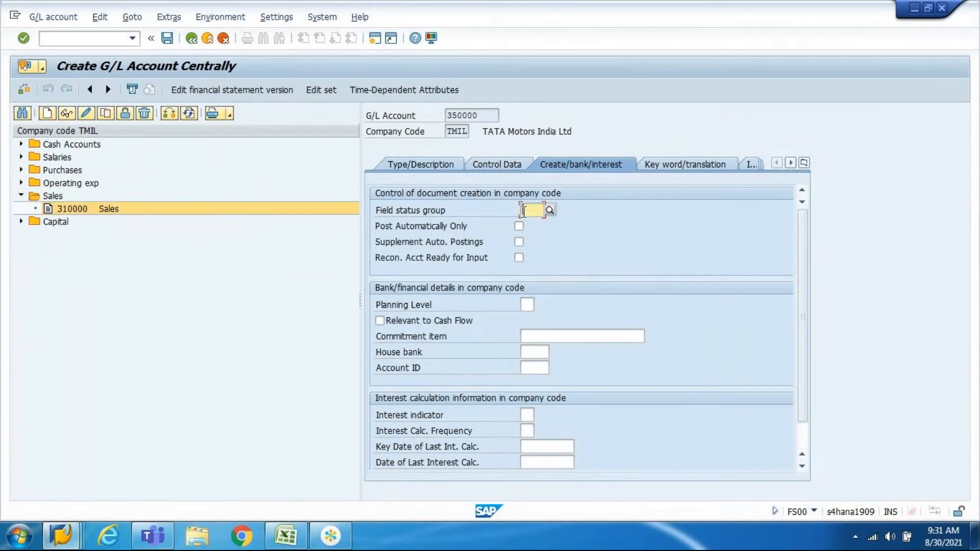
type("G001")
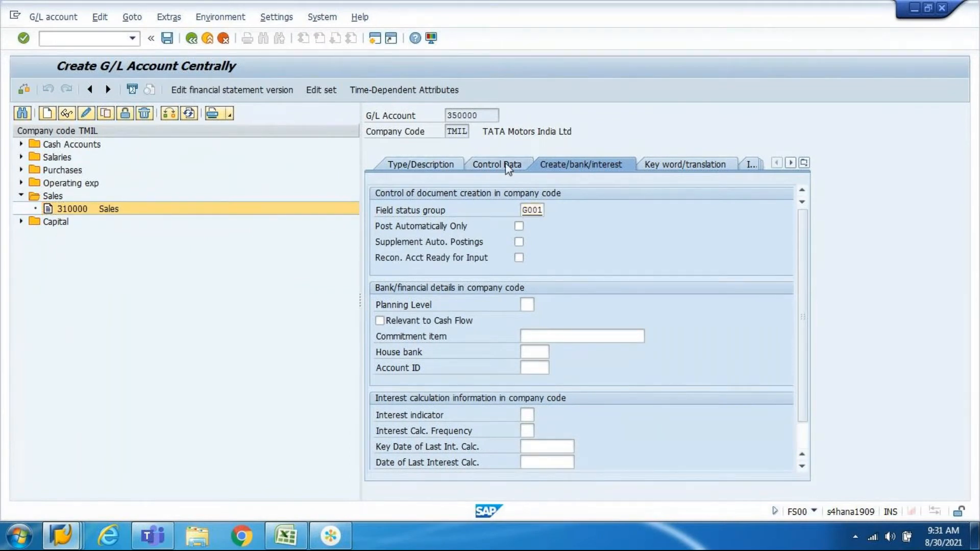
left_click(508, 175)
left_click(534, 447)
type("001")
key("Return")
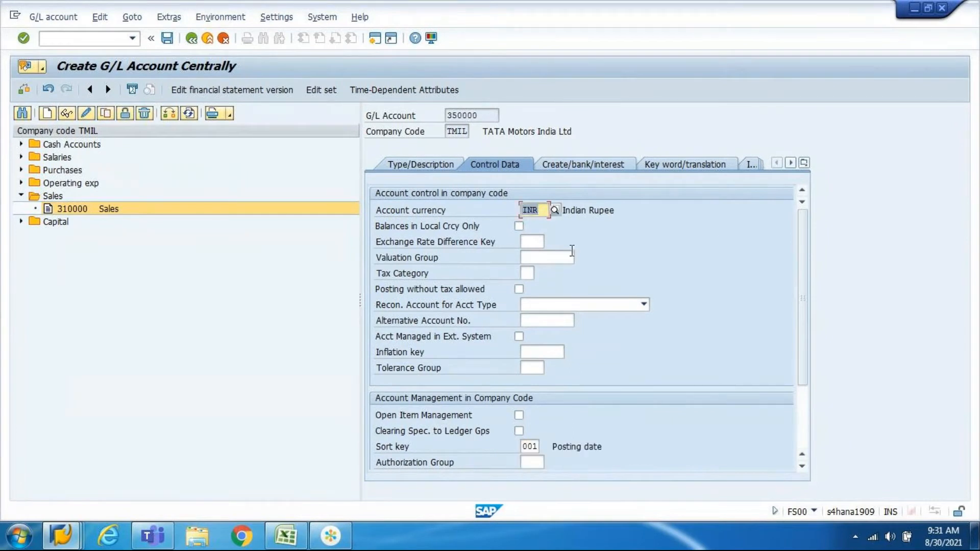
left_click(587, 167)
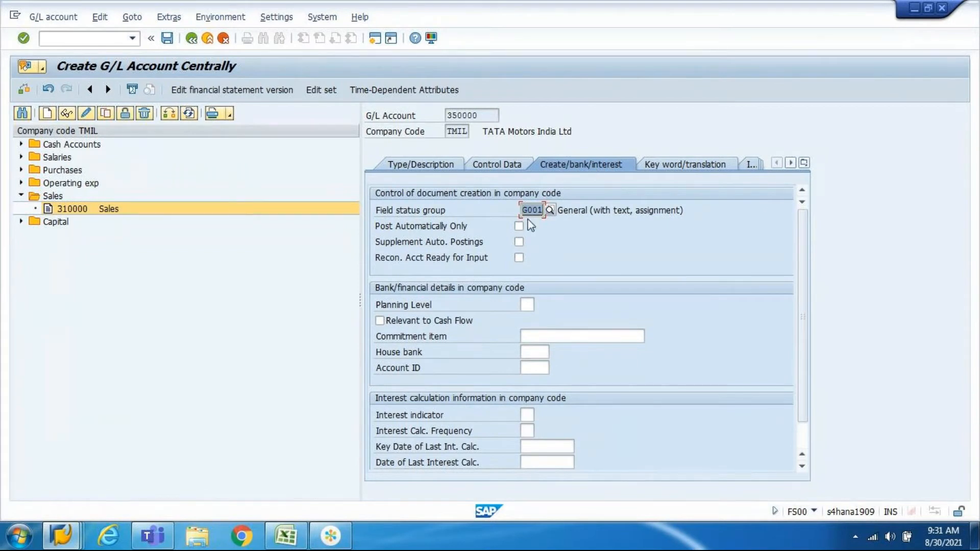
left_click(520, 167)
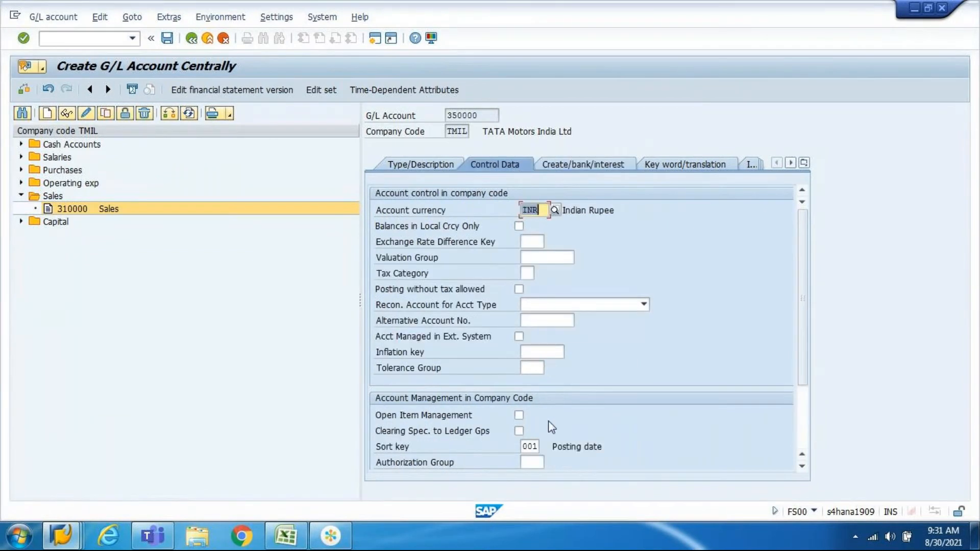
- Set account 350000 to the type Nonoperating Expense or Income and the account group I350 Discount income
left_click(432, 165)
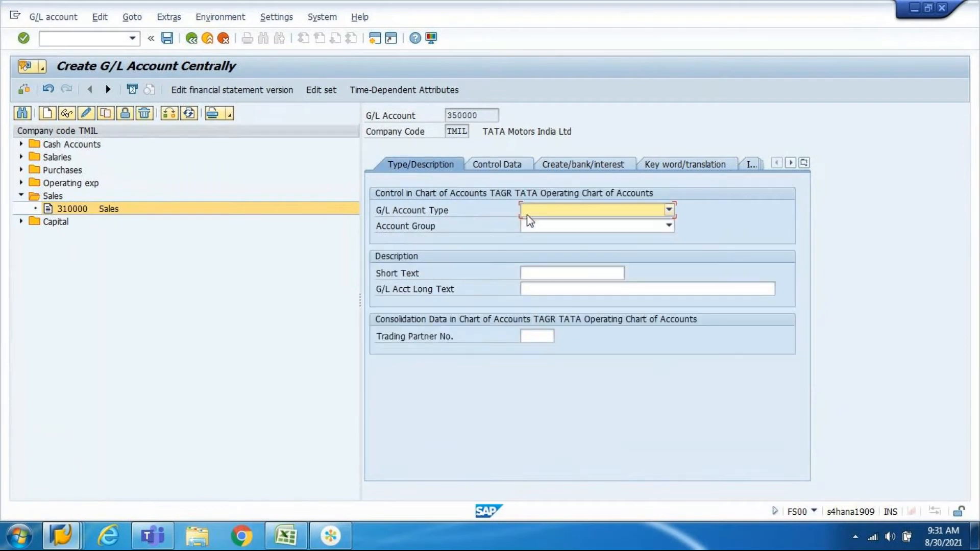
left_click(527, 214)
left_click(530, 226)
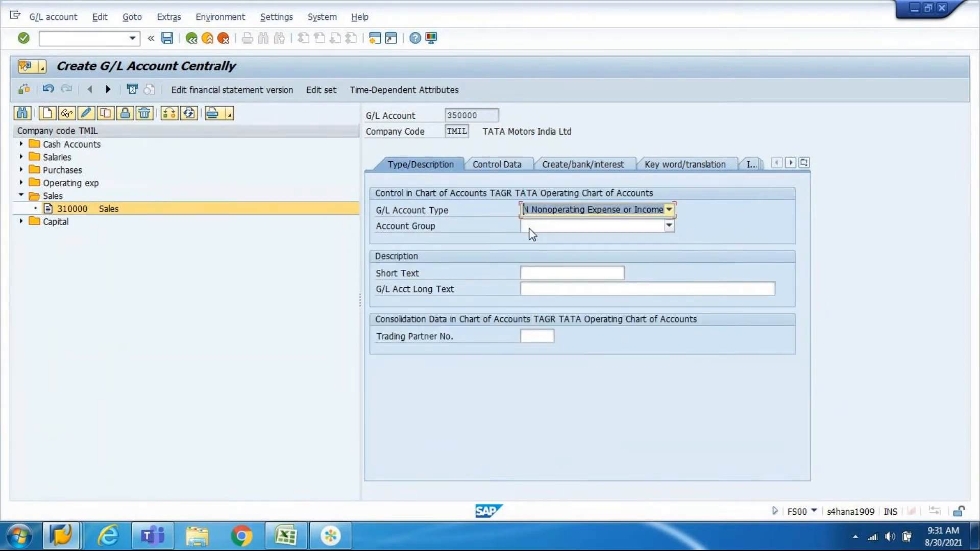
left_click(530, 228)
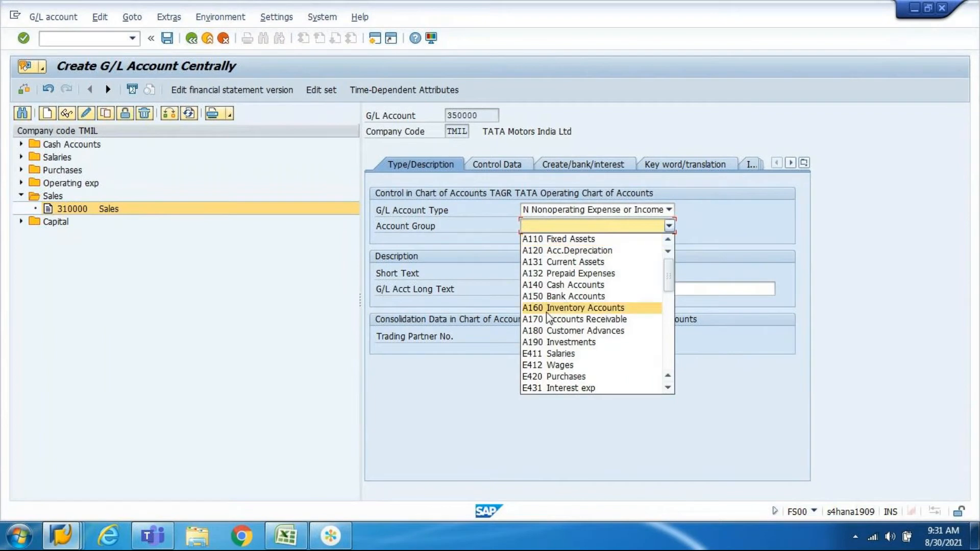
left_click(669, 323)
left_click_drag(666, 319, 666, 322)
left_click(640, 366)
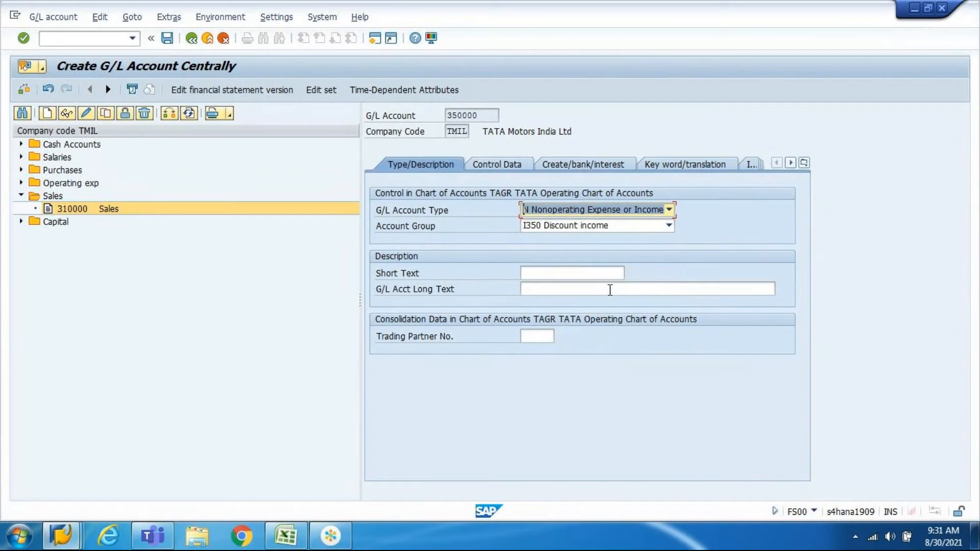
- Copy Disc Rec from Excel into both the short text and the long text of account 350000, and save the account
left_click(605, 272)
key("alt+Tab")
key("Home")
key("ctrl+c")
key("alt+Tab")
key("ctrl+v")
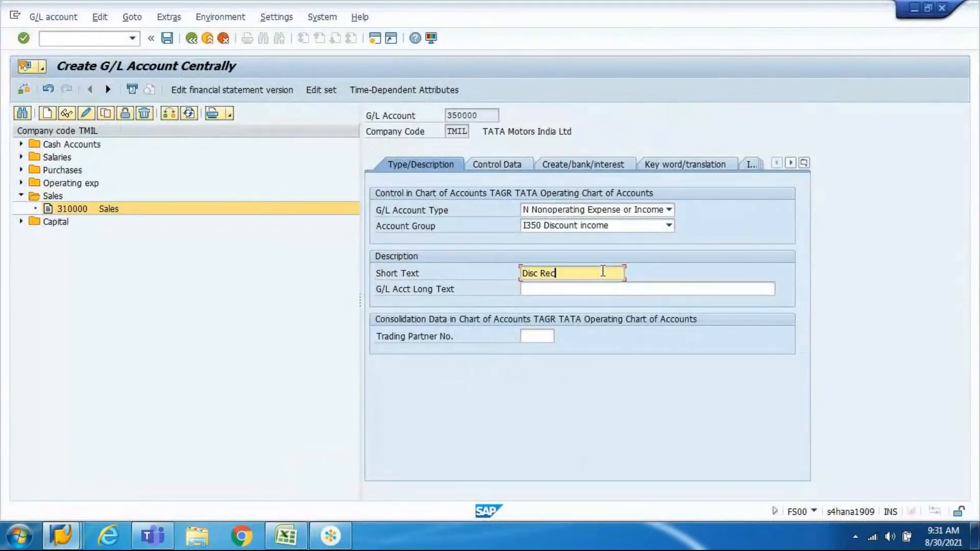
key("Tab")
key("ctrl+v")
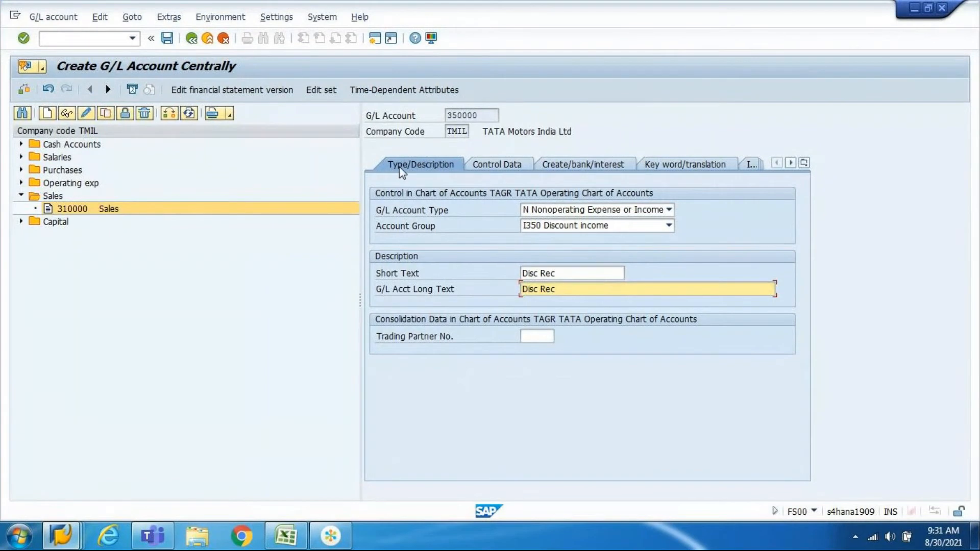
left_click(169, 39)
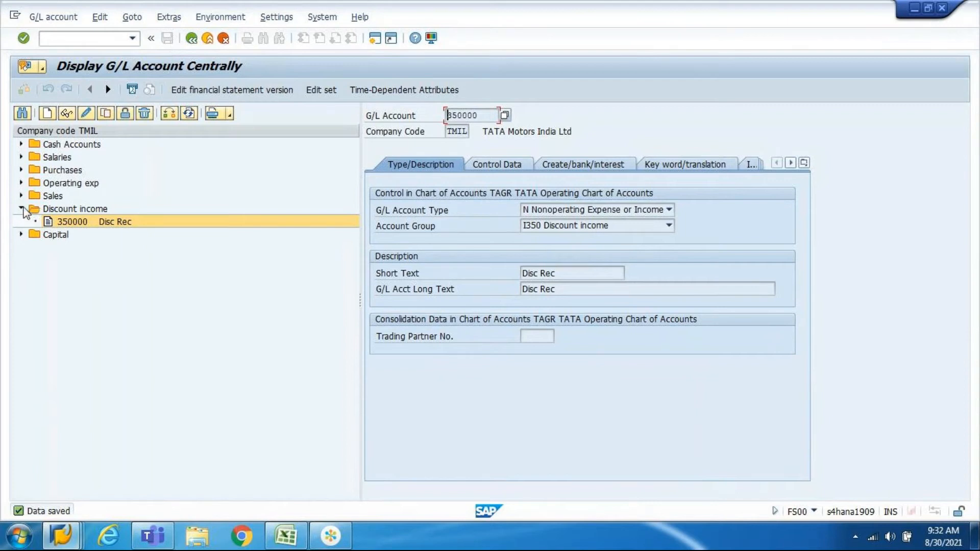
- Expand every account group of company code TMIL, from Cash Accounts to Capital, to check the G/L accounts in each
left_click(23, 209)
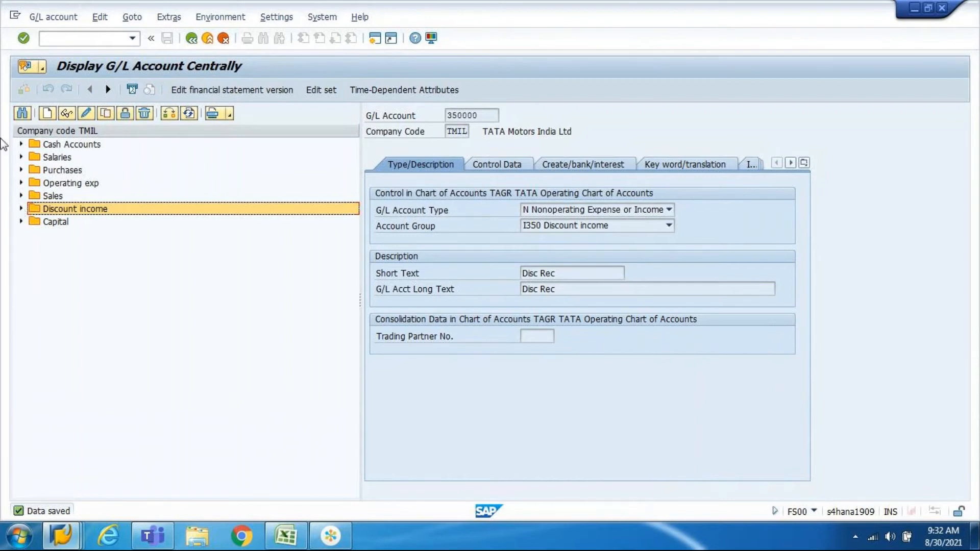
left_click(20, 145)
left_click(20, 170)
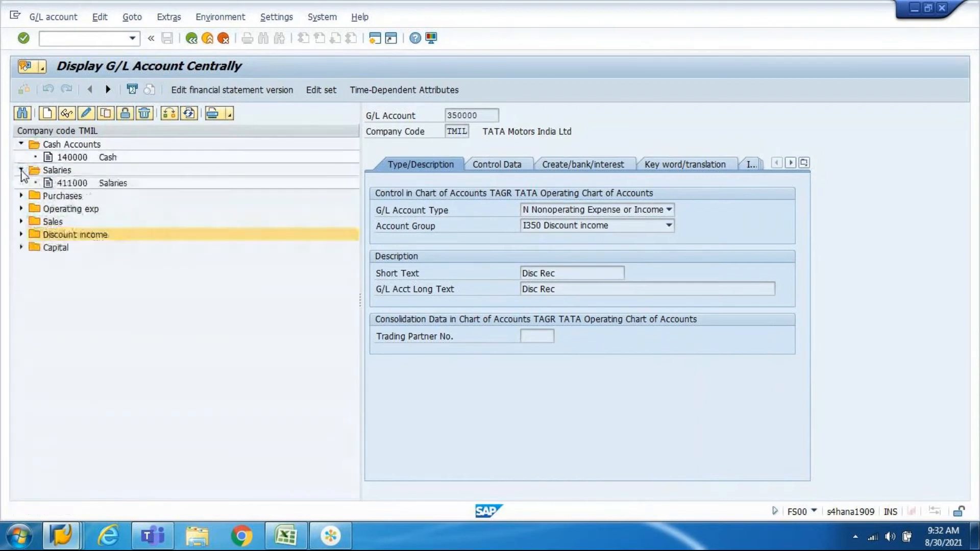
left_click(21, 196)
left_click(20, 221)
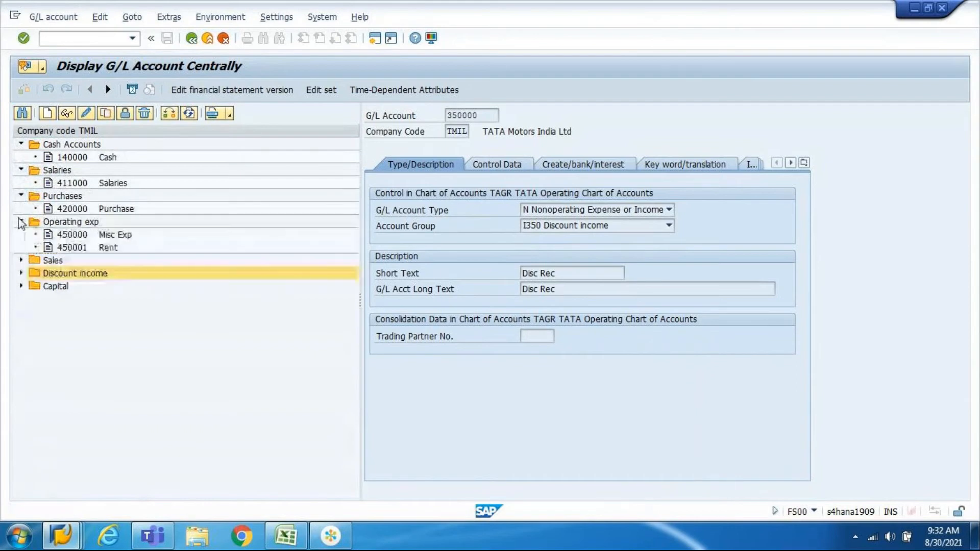
left_click(21, 260)
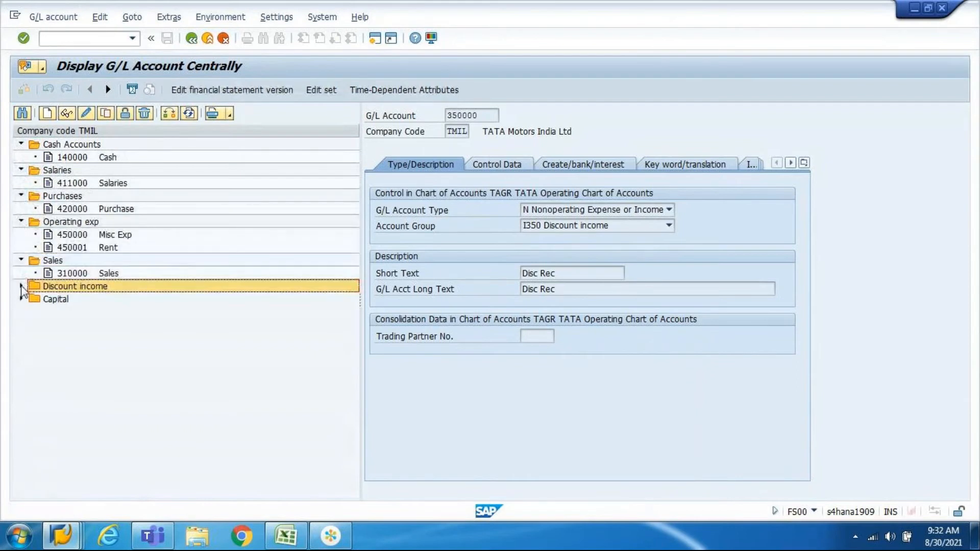
left_click(21, 286)
left_click(21, 312)
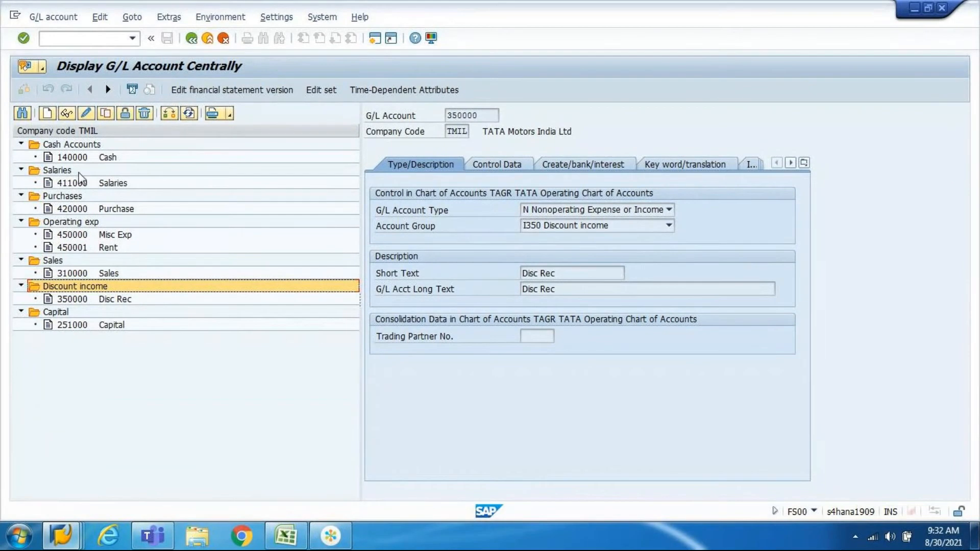
- Display the Cash account 140000 and review its control data and document creation settings
left_click(76, 158)
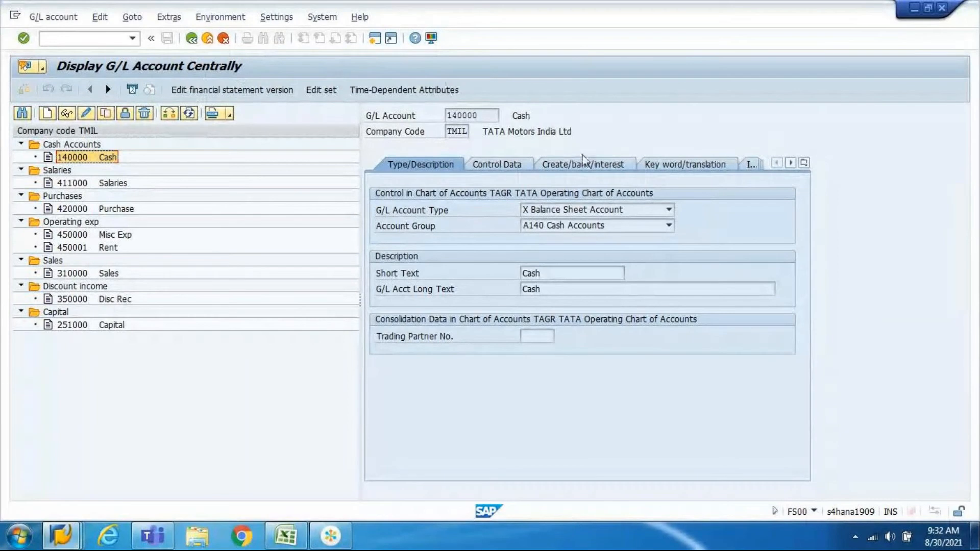
left_click(498, 165)
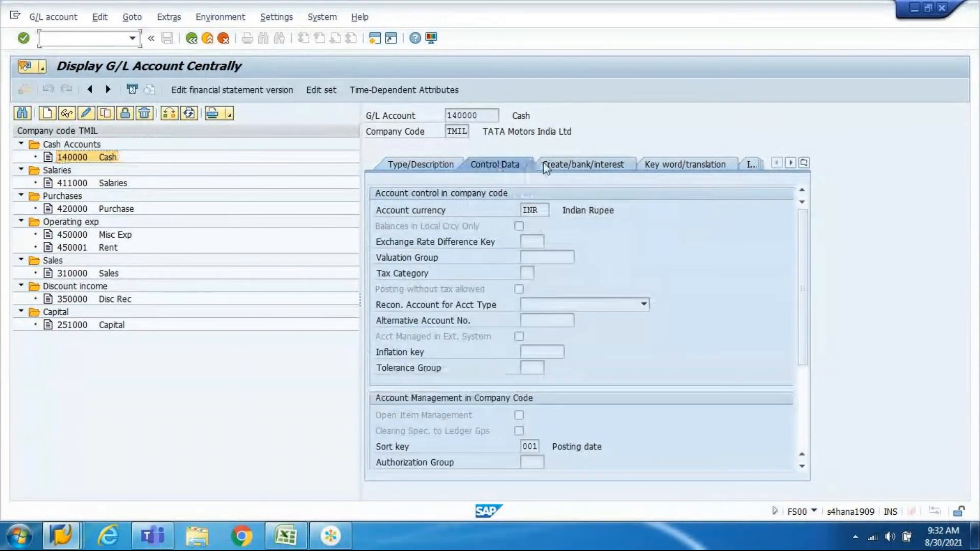
left_click(545, 169)
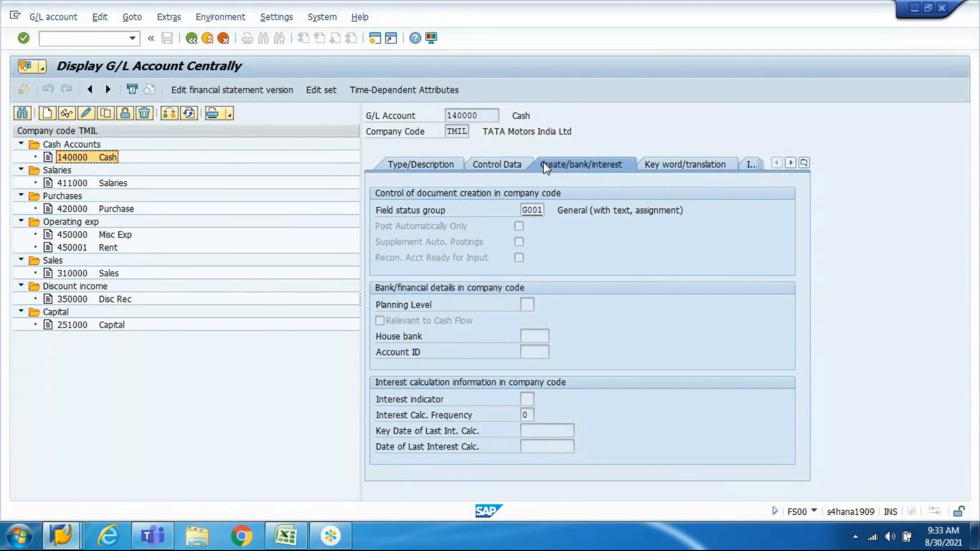
- Switch to the Excel workbook and review the PNL and Balance Sheet tables on the KDS sheet
key("alt+Tab")
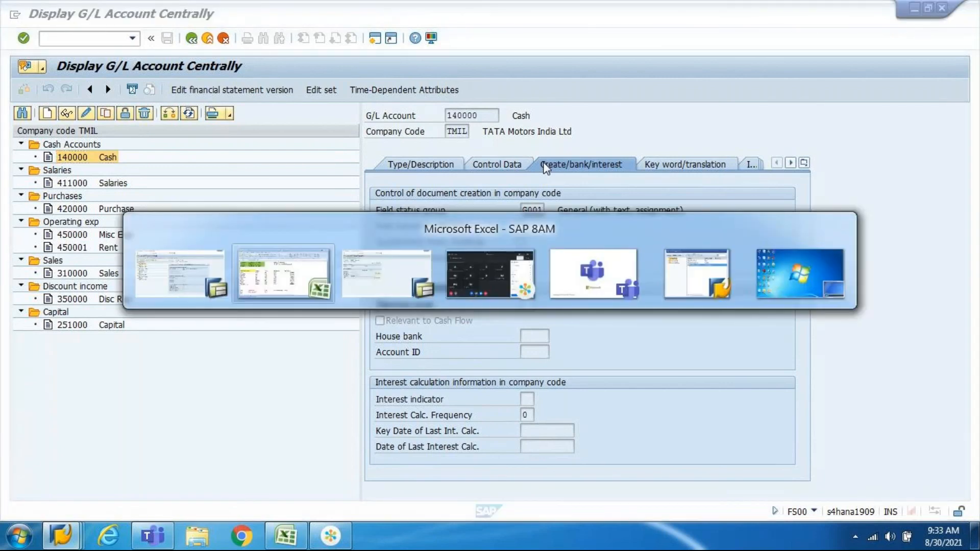
key("Page_Up")
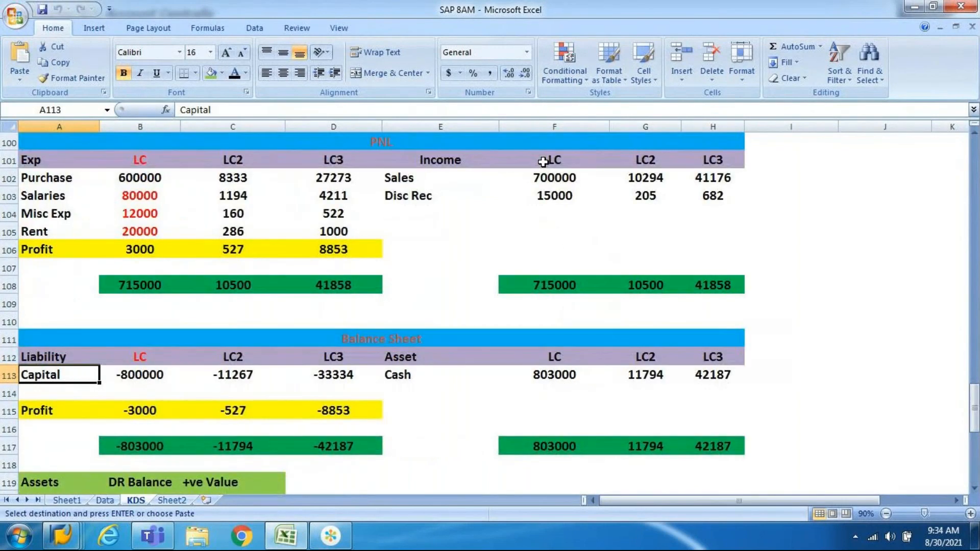
left_click(574, 209)
key("Escape")
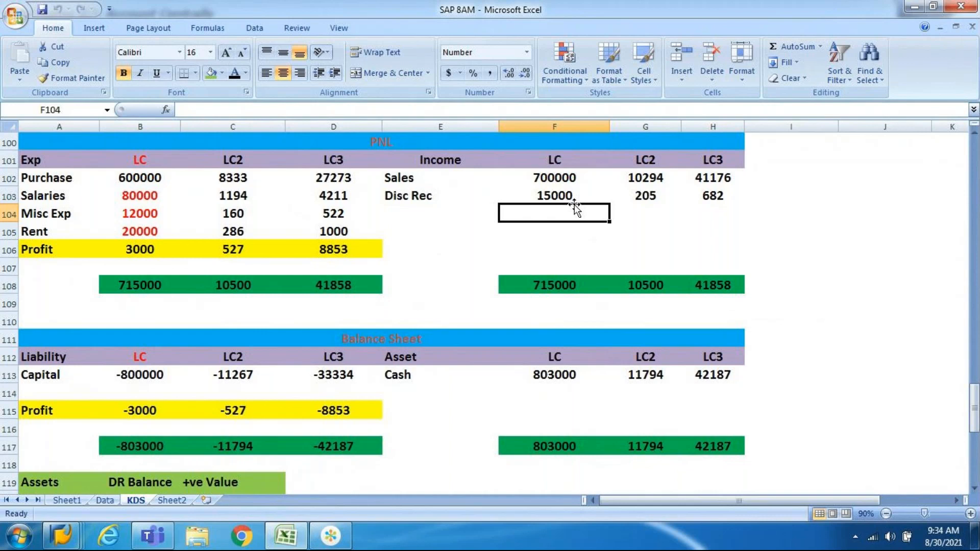
left_click(331, 537)
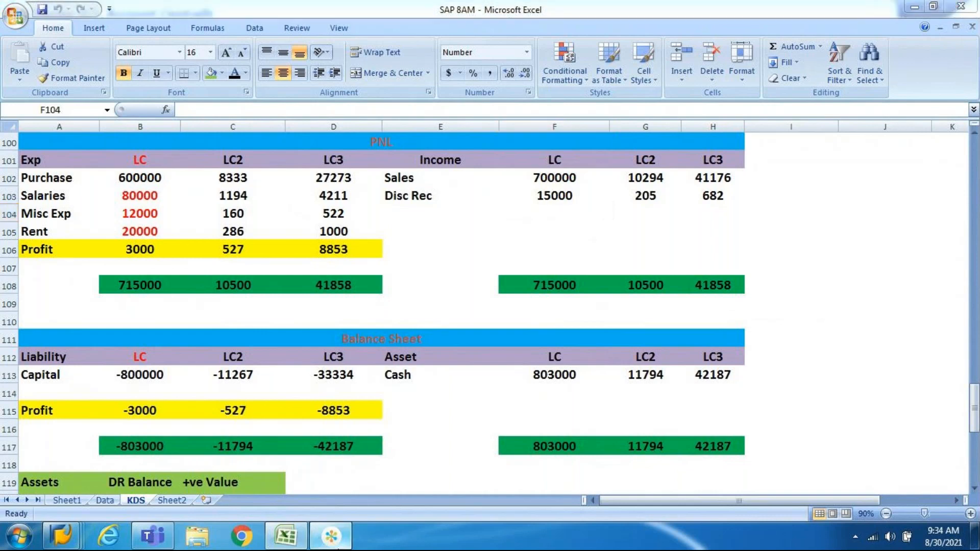